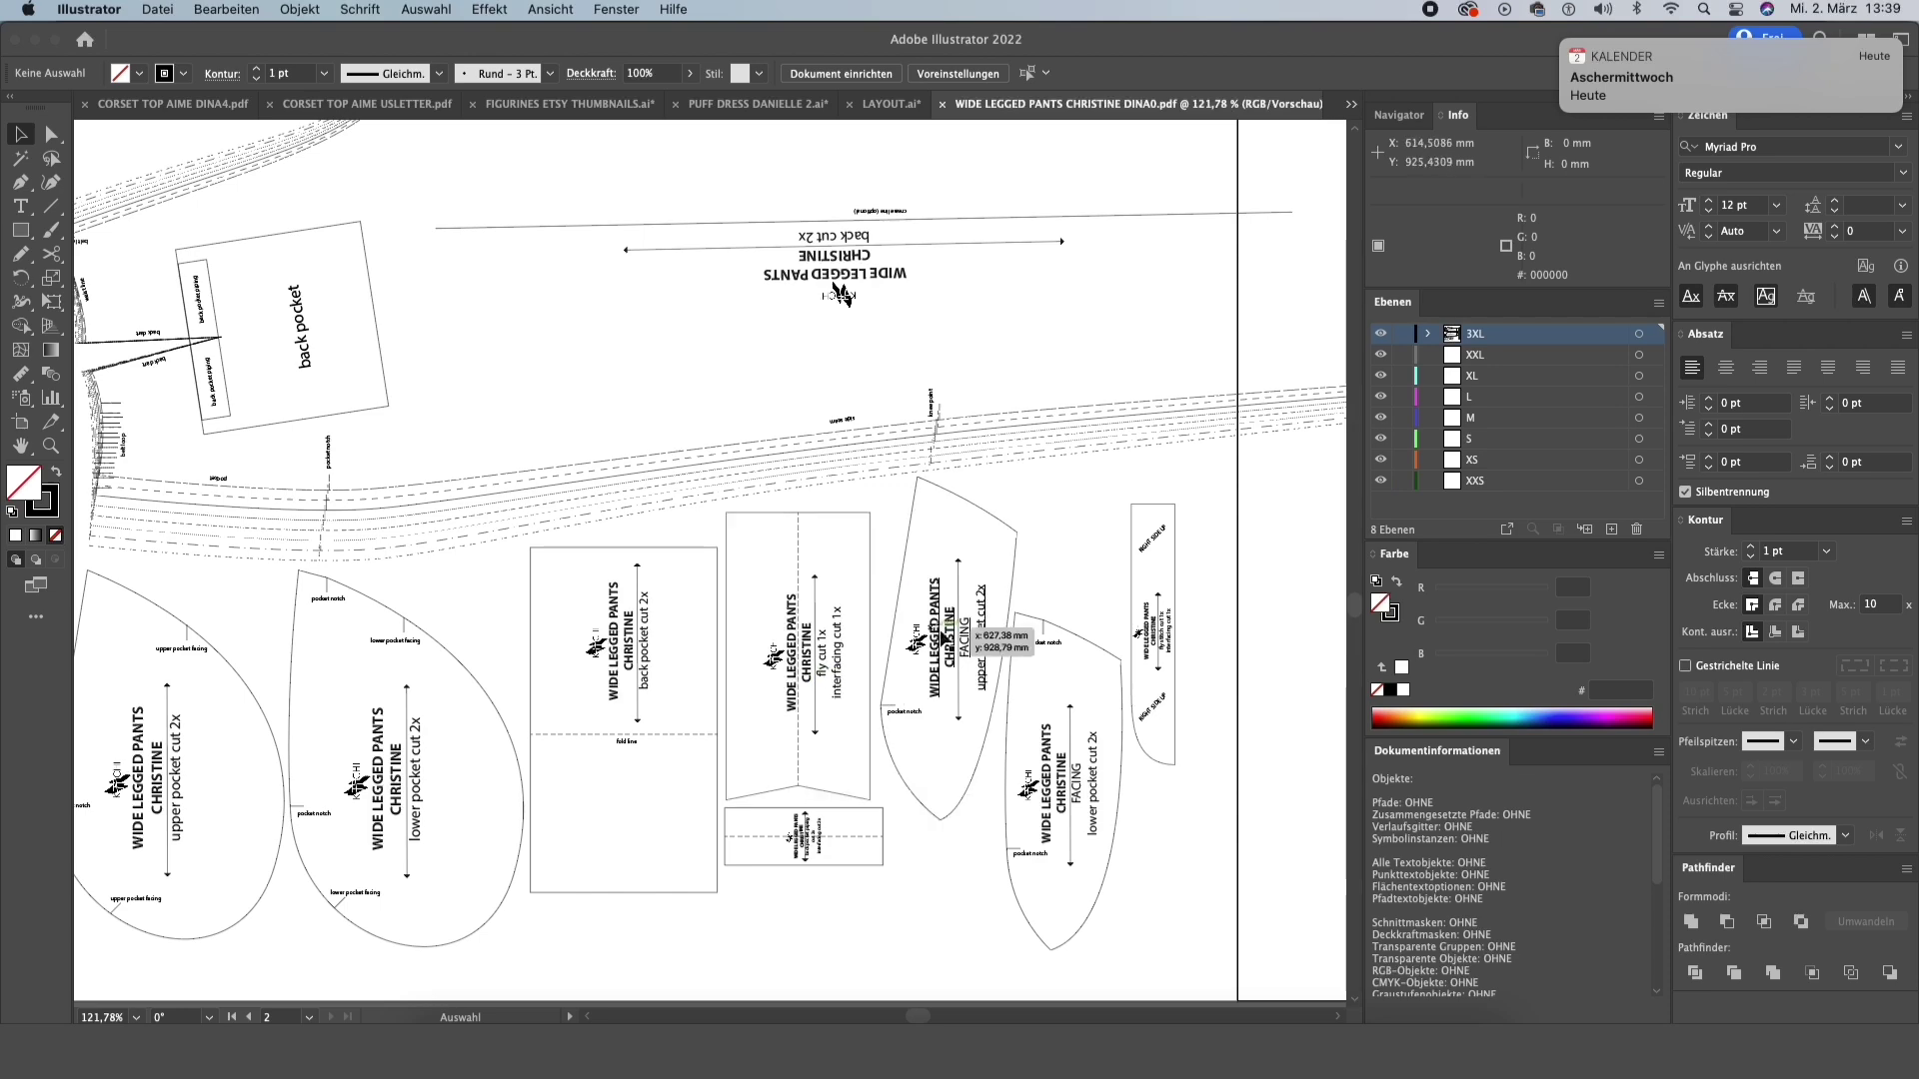
- Examine the finished graded wide legged pants pattern, including front, back, pockets, facings and waistband, with all size lines nested
{"action": "scroll", "coordinate": [1160, 654], "scroll_direction": "down", "scroll_amount": 3}
{"action": "scroll", "coordinate": [1159, 655], "scroll_direction": "down", "scroll_amount": 5}
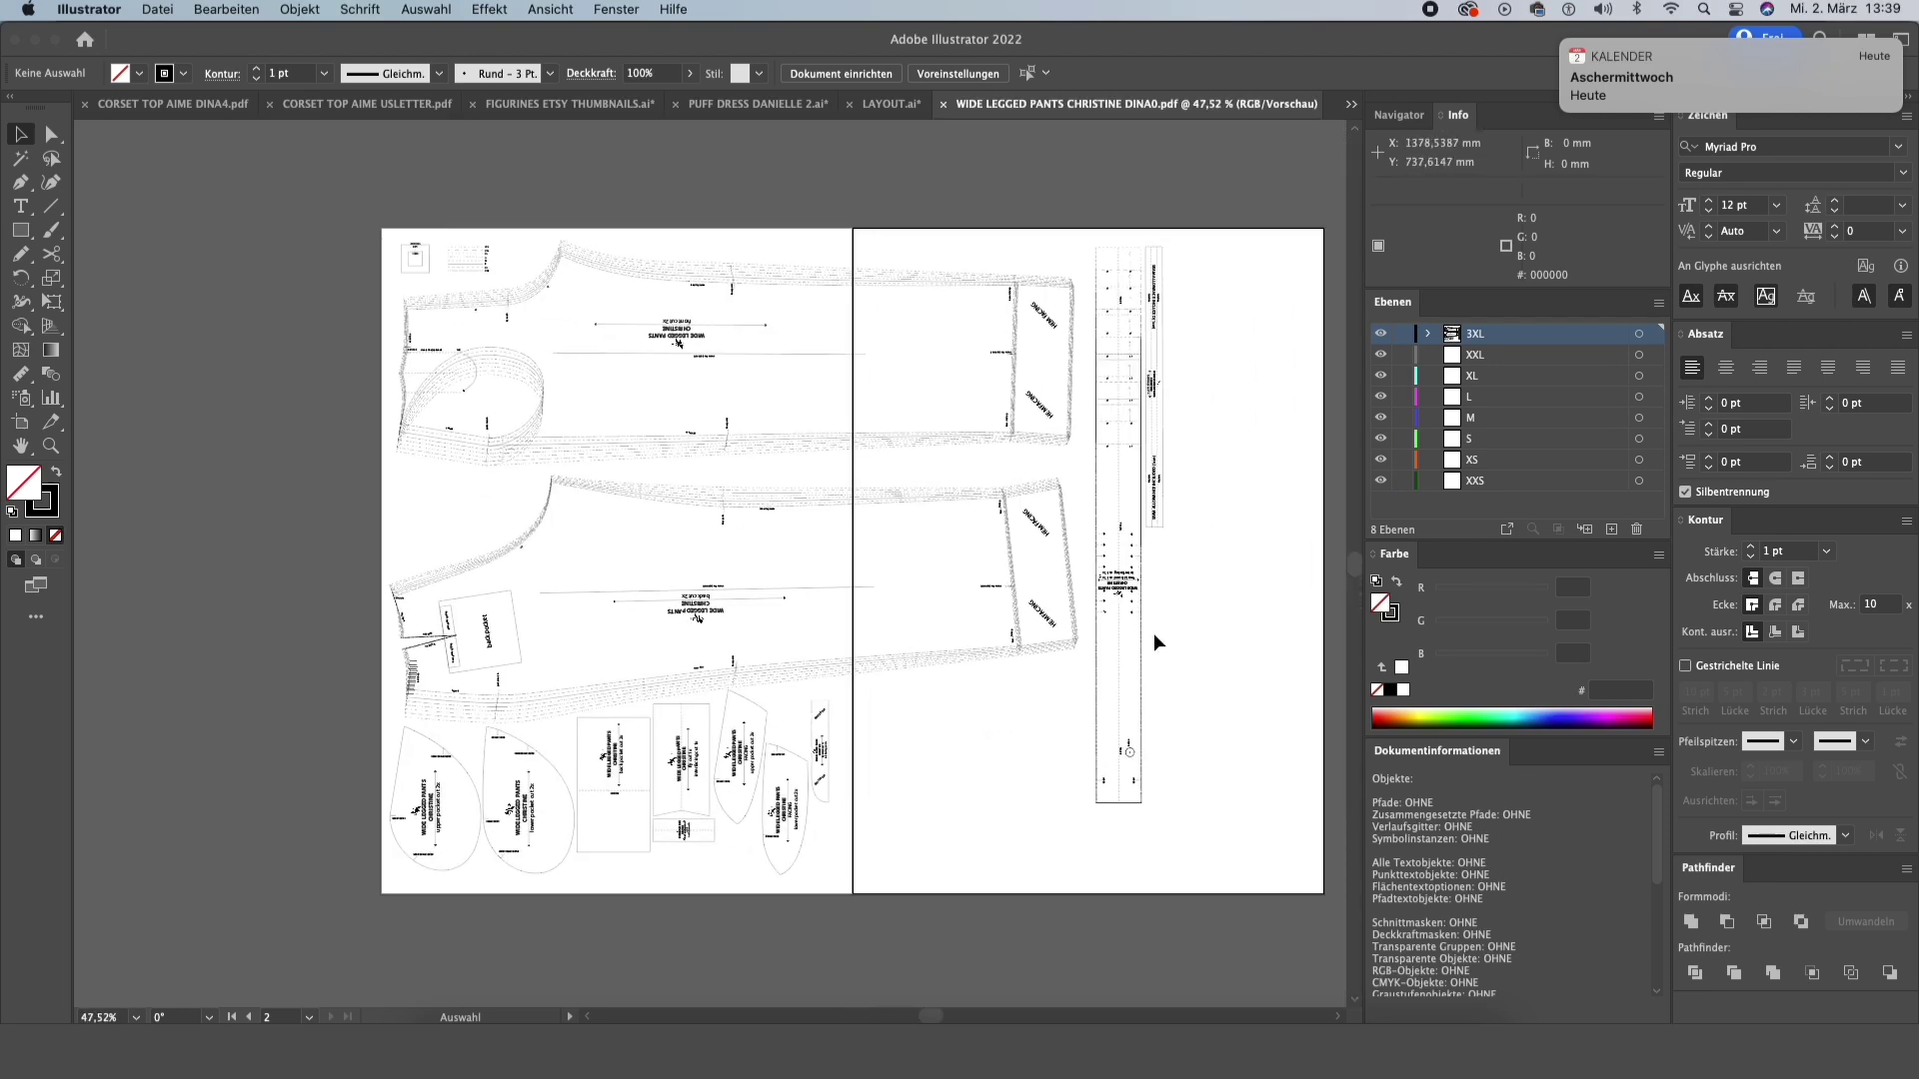
{"action": "scroll", "coordinate": [428, 637], "scroll_direction": "up", "scroll_amount": 2}
{"action": "scroll", "coordinate": [544, 647], "scroll_direction": "up", "scroll_amount": 4}
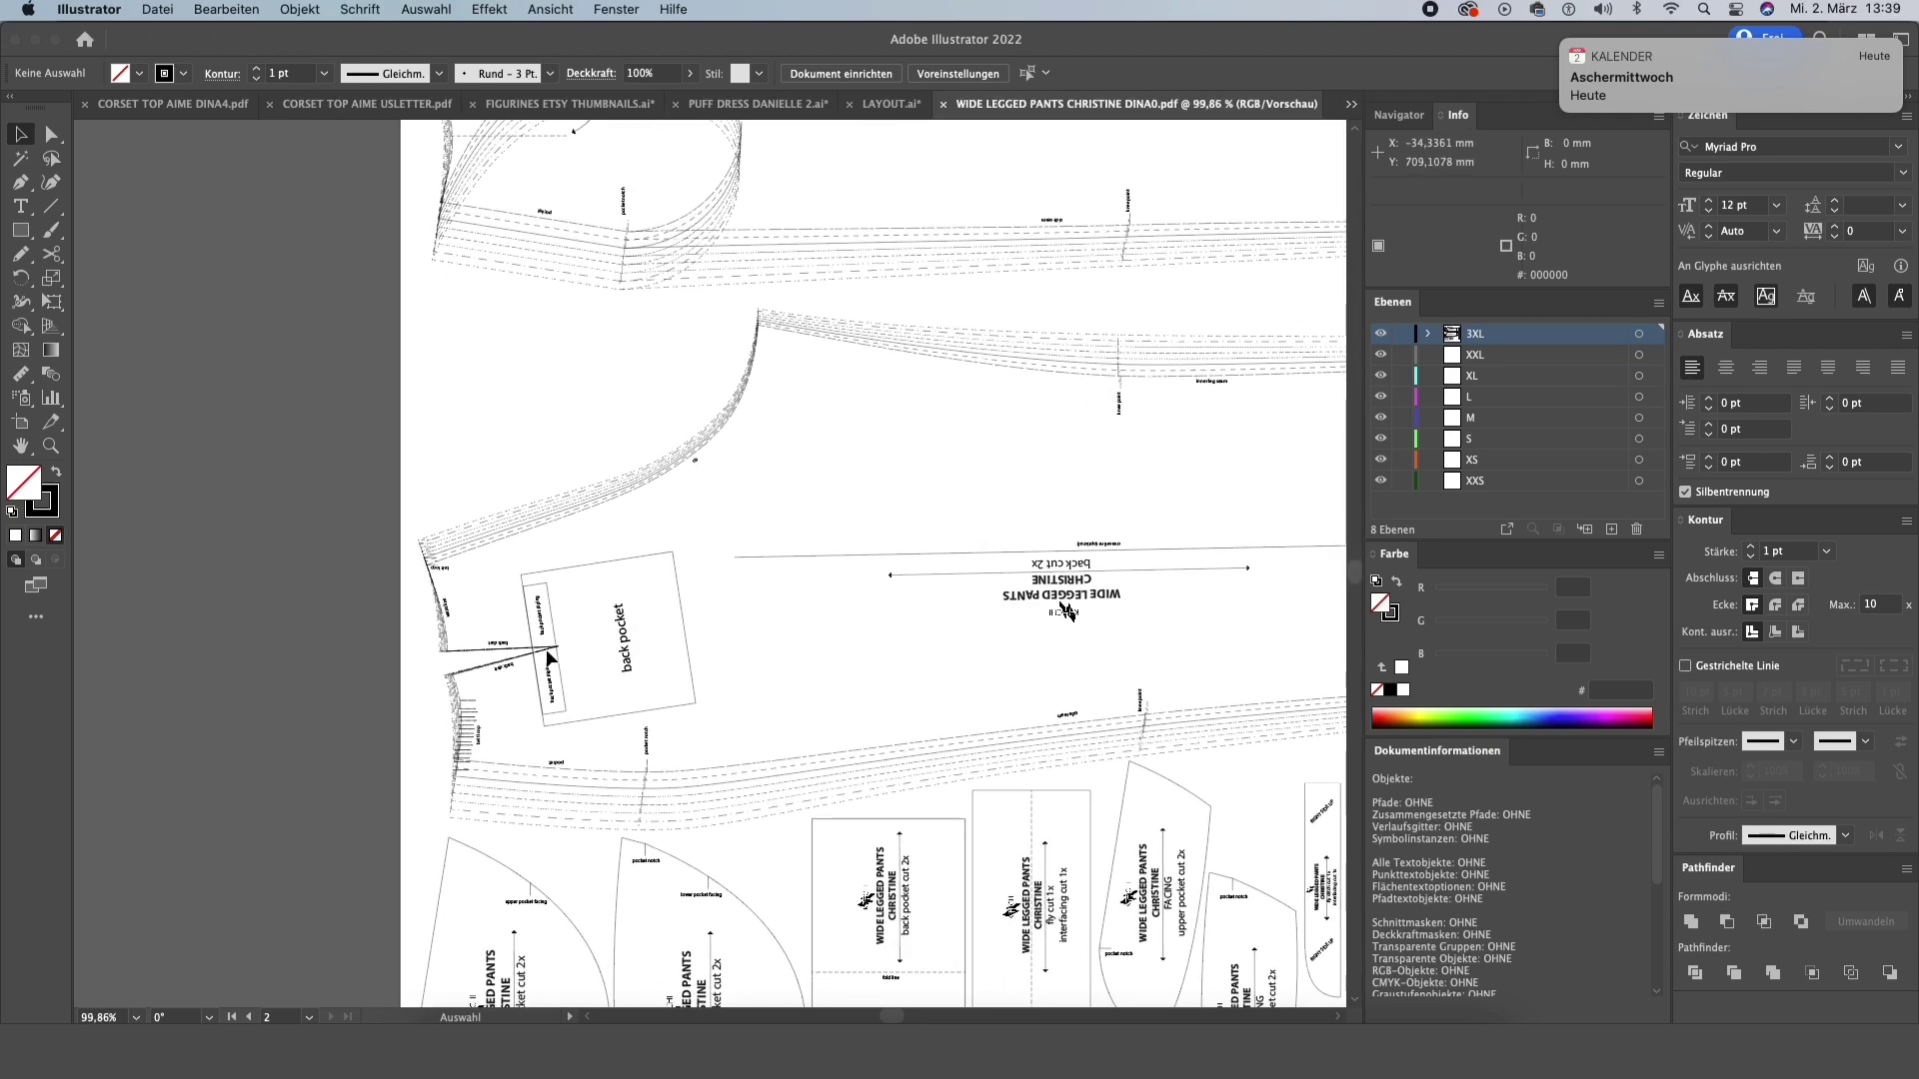
{"action": "scroll", "coordinate": [545, 649], "scroll_direction": "down", "scroll_amount": 5}
{"action": "scroll", "coordinate": [544, 648], "scroll_direction": "left", "scroll_amount": 3}
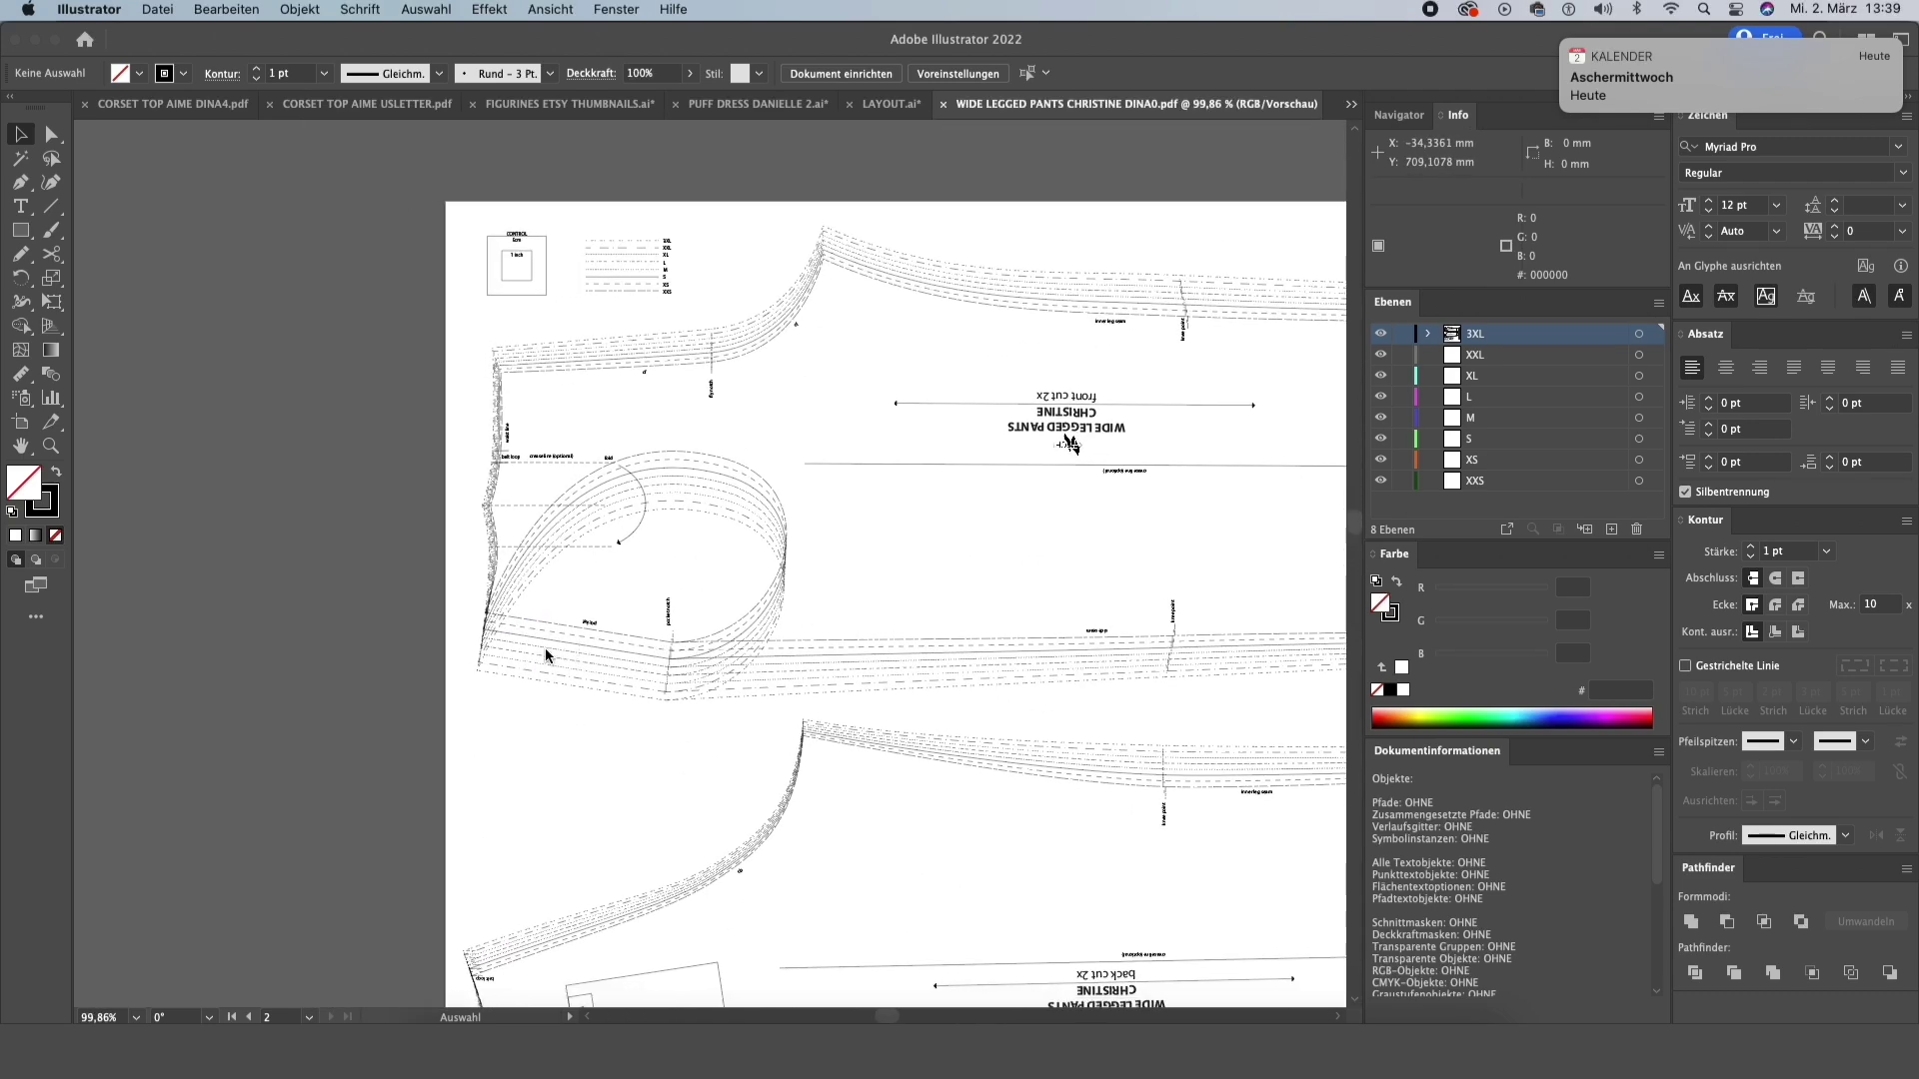
{"action": "scroll", "coordinate": [543, 648], "scroll_direction": "down", "scroll_amount": 4}
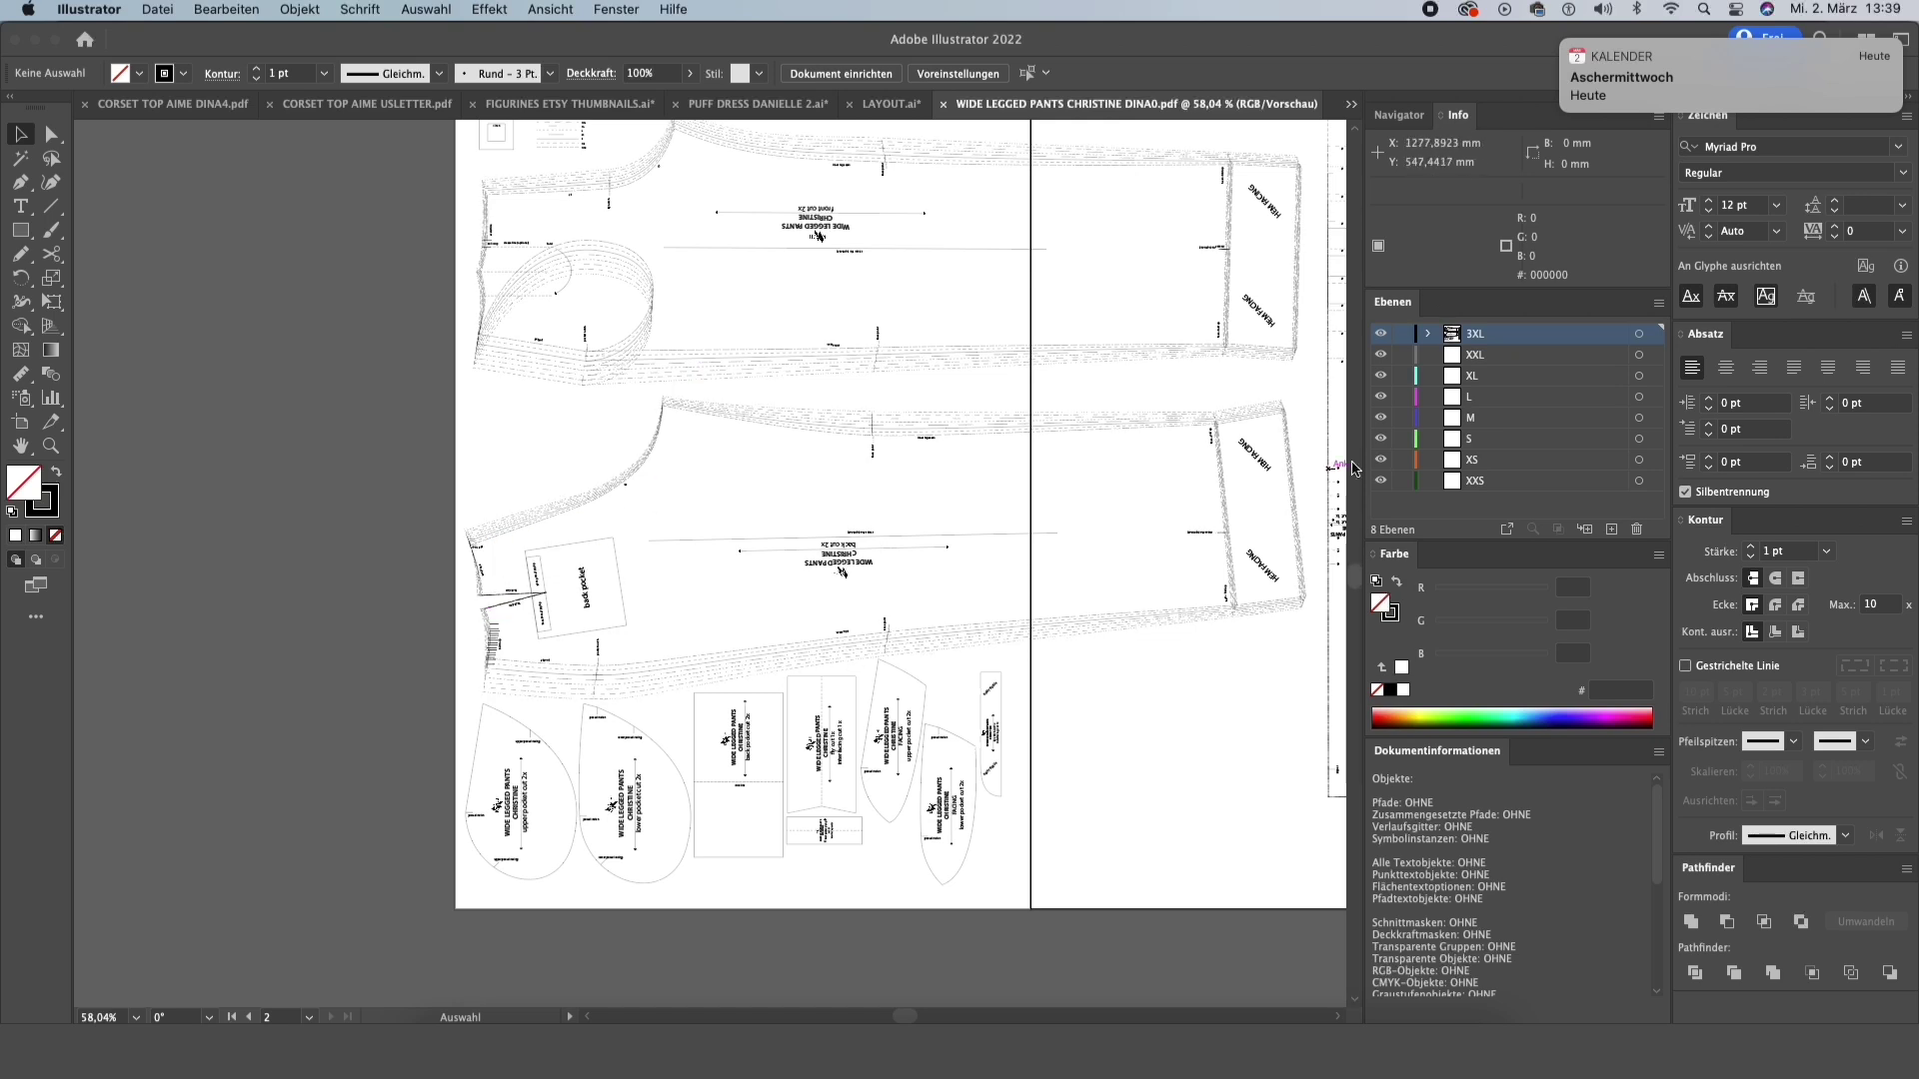
{"action": "scroll", "coordinate": [1000, 530], "scroll_direction": "right", "scroll_amount": 3}
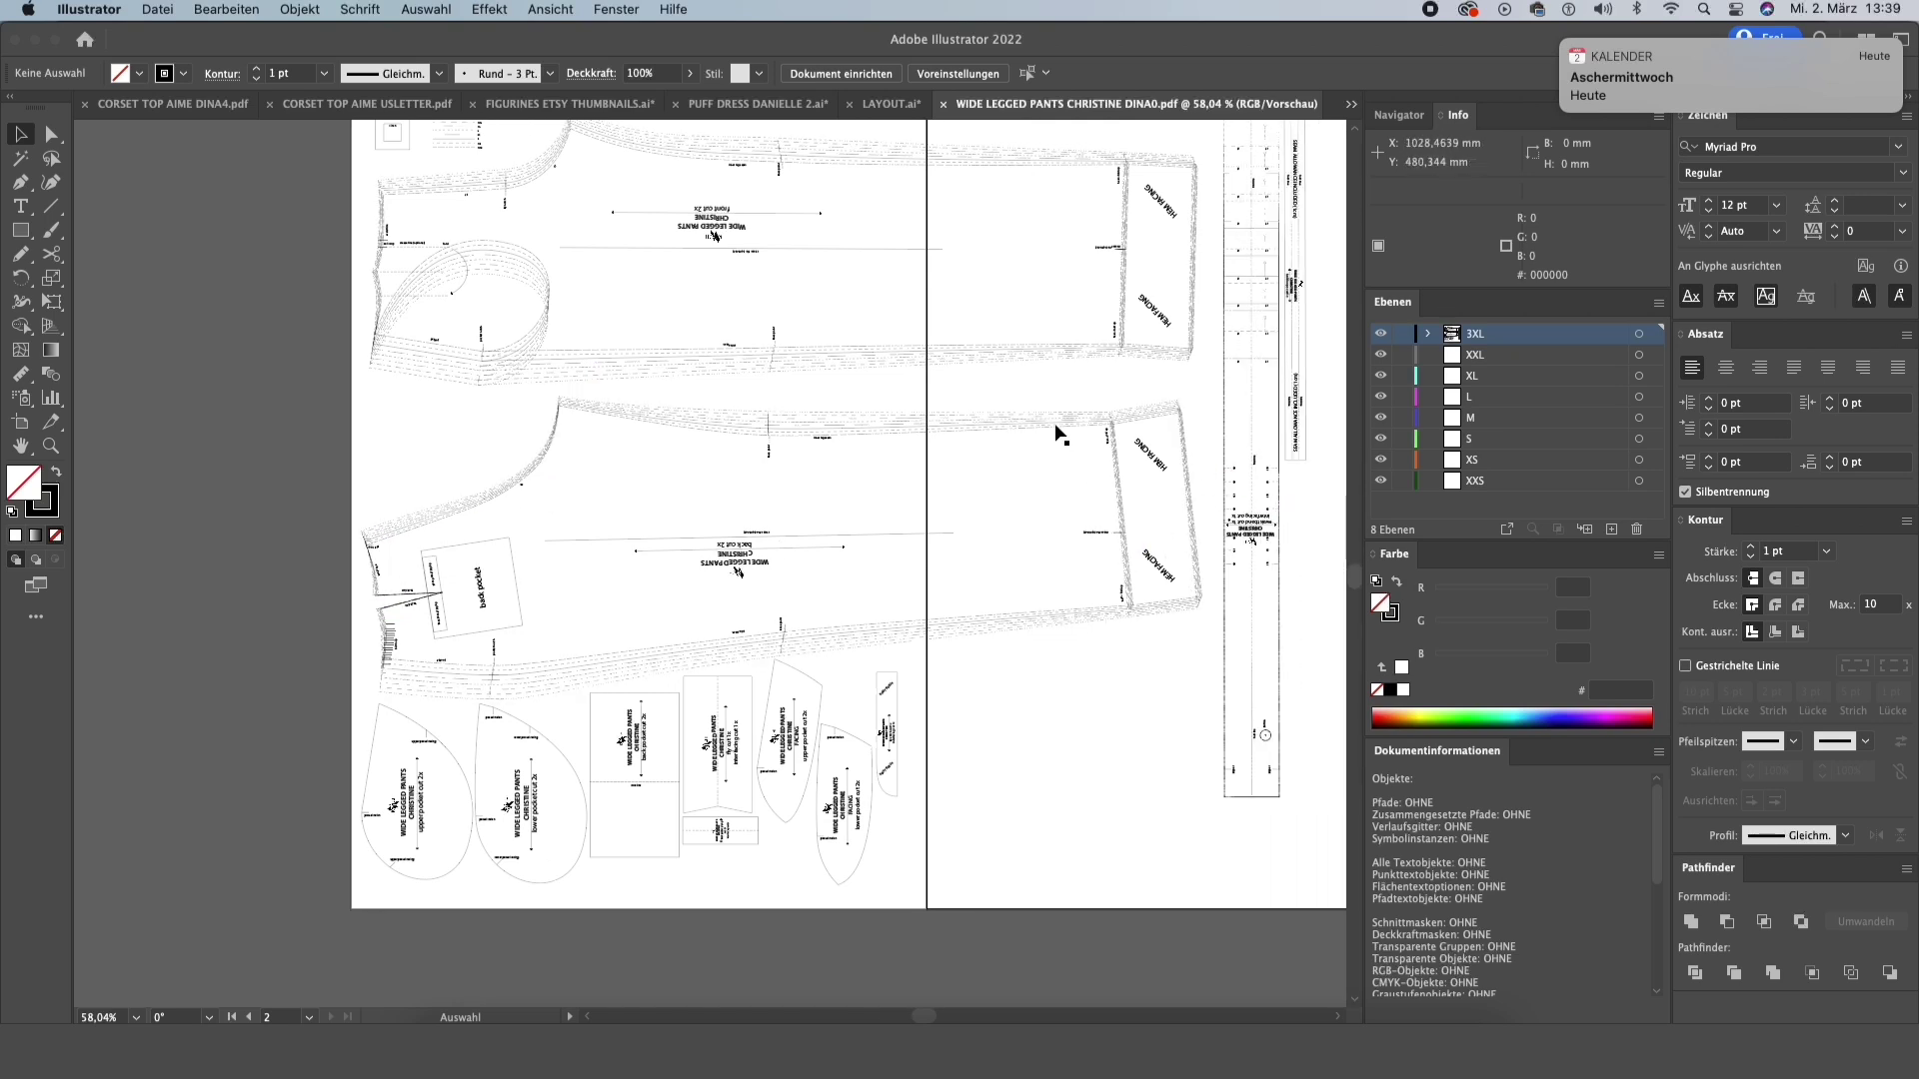
{"action": "scroll", "coordinate": [1055, 429], "scroll_direction": "right", "scroll_amount": 3}
{"action": "scroll", "coordinate": [1055, 429], "scroll_direction": "up", "scroll_amount": 1}
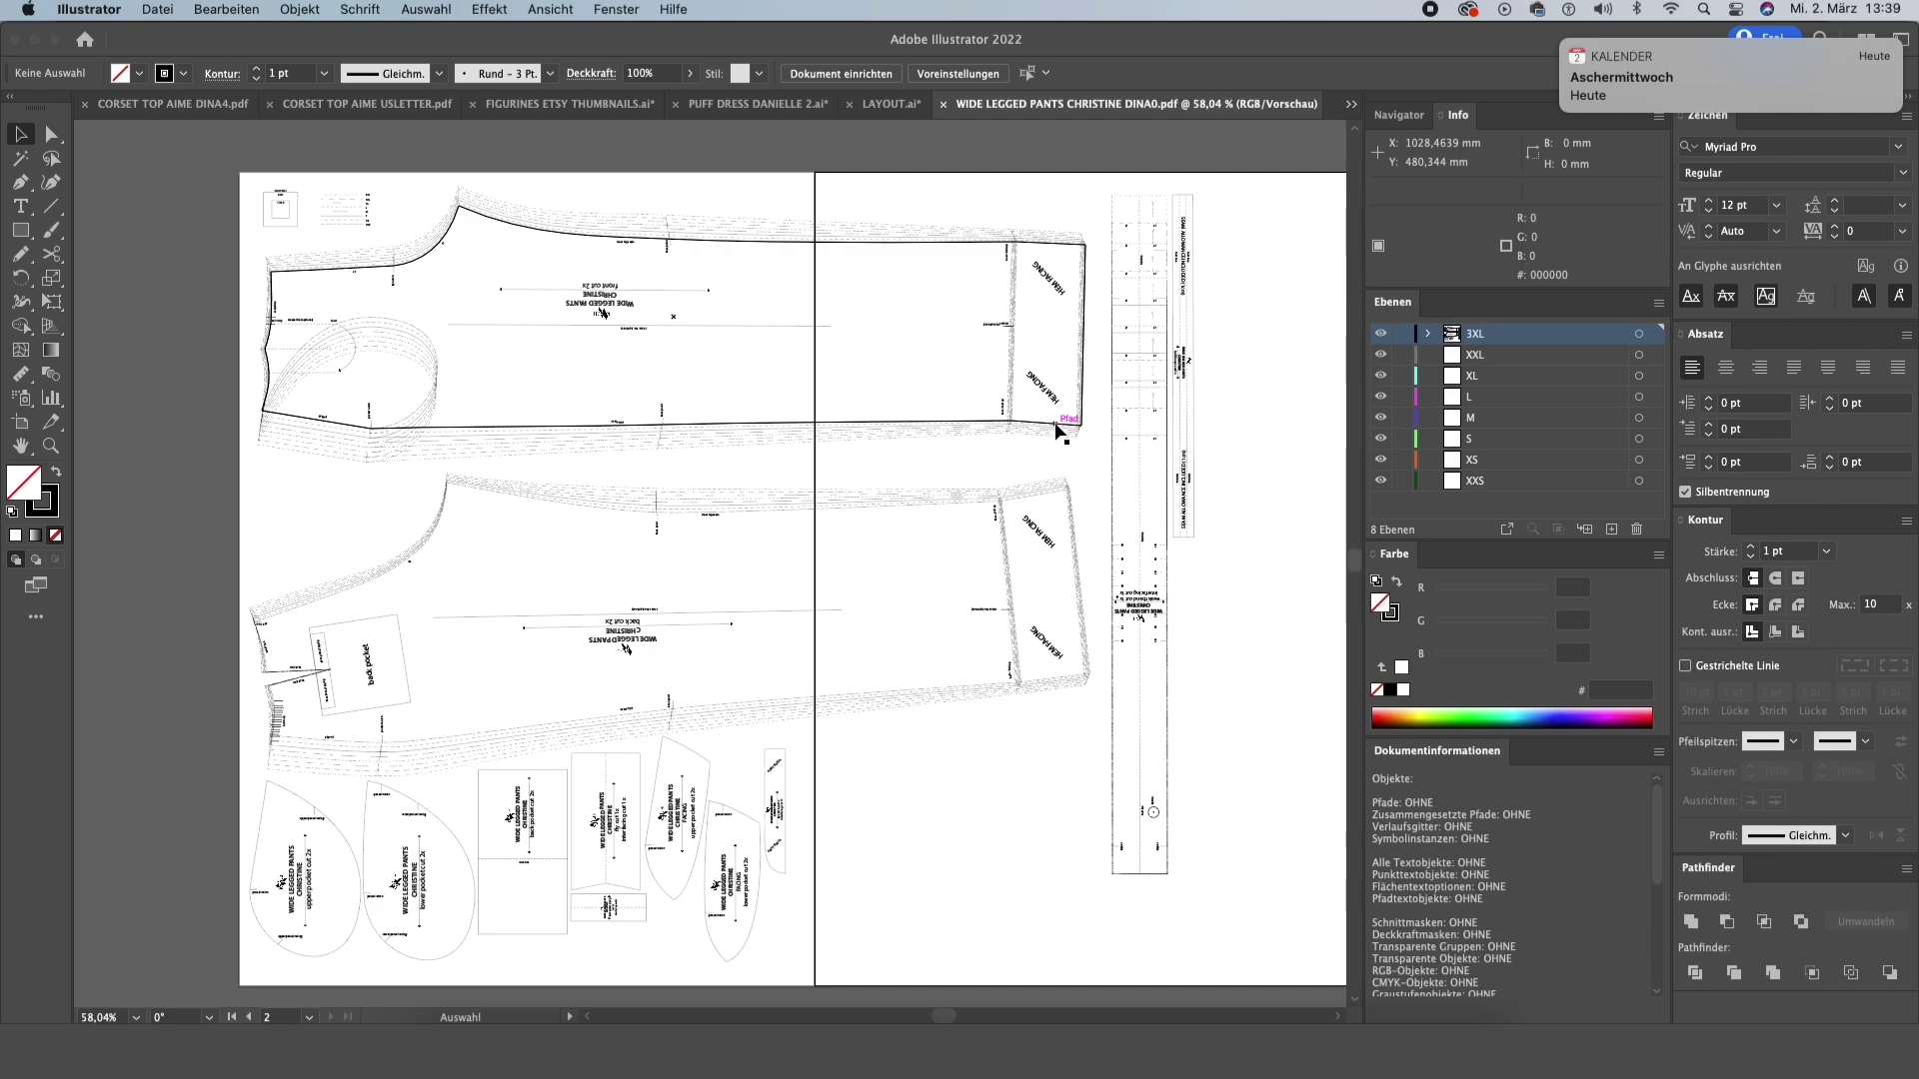
{"action": "scroll", "coordinate": [1179, 377], "scroll_direction": "up", "scroll_amount": 2}
{"action": "scroll", "coordinate": [1181, 380], "scroll_direction": "right", "scroll_amount": 1}
{"action": "scroll", "coordinate": [1182, 380], "scroll_direction": "down", "scroll_amount": 5}
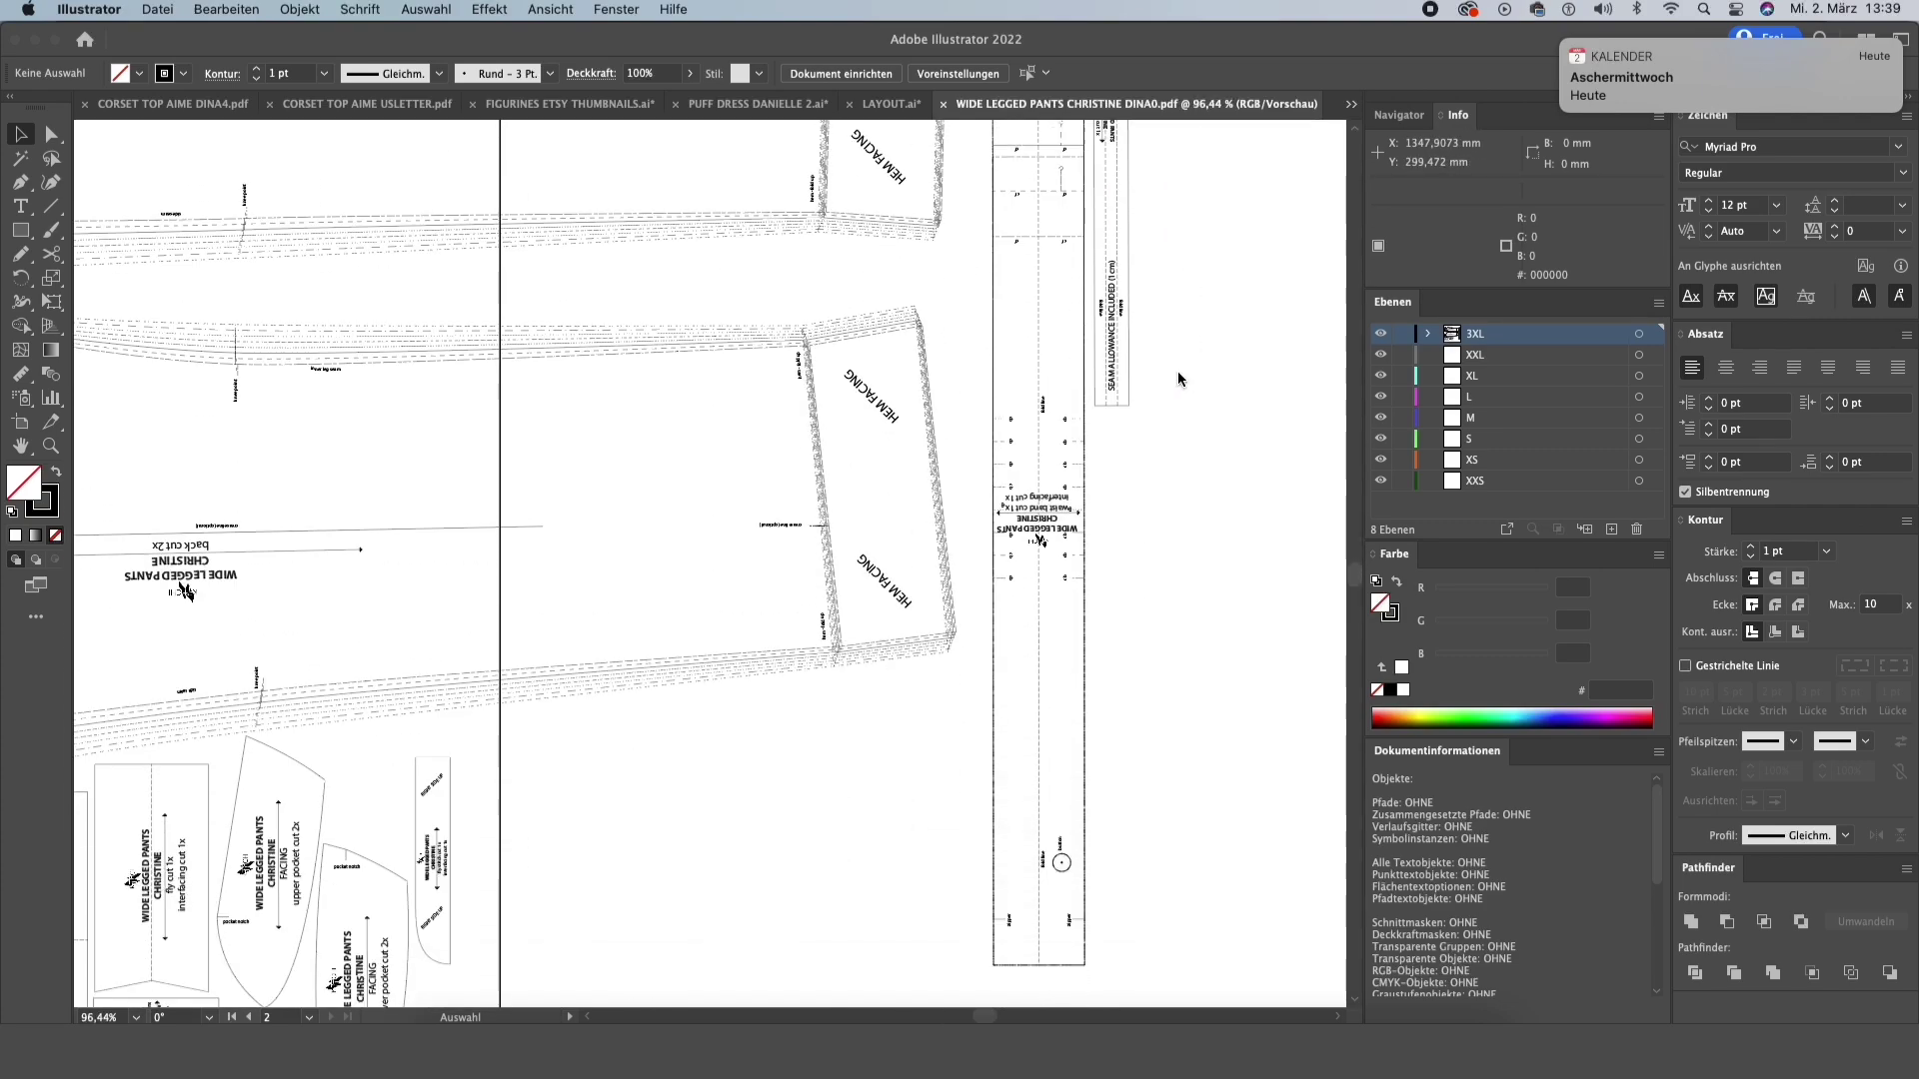
{"action": "scroll", "coordinate": [1178, 377], "scroll_direction": "up", "scroll_amount": 4}
{"action": "scroll", "coordinate": [1029, 714], "scroll_direction": "down", "scroll_amount": 2}
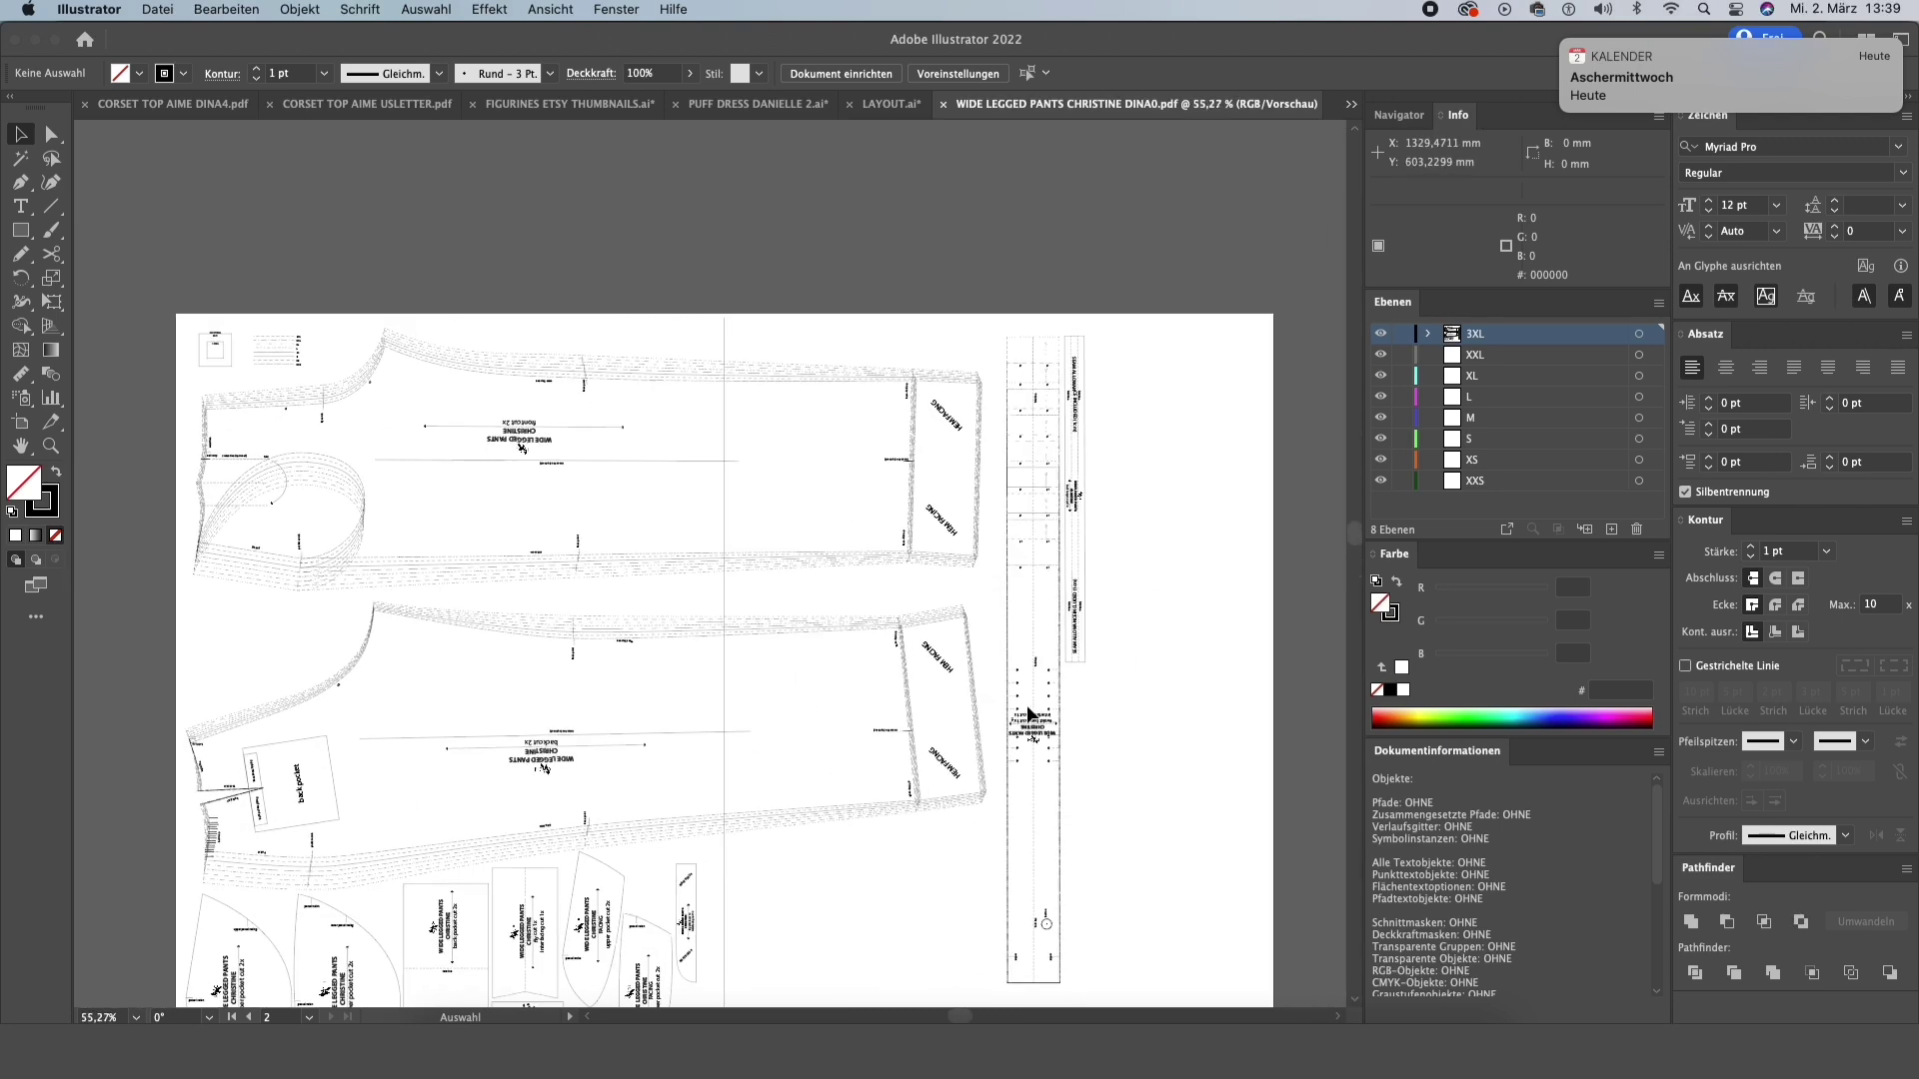
{"action": "scroll", "coordinate": [1030, 714], "scroll_direction": "down", "scroll_amount": 1}
{"action": "scroll", "coordinate": [1027, 704], "scroll_direction": "down", "scroll_amount": 1}
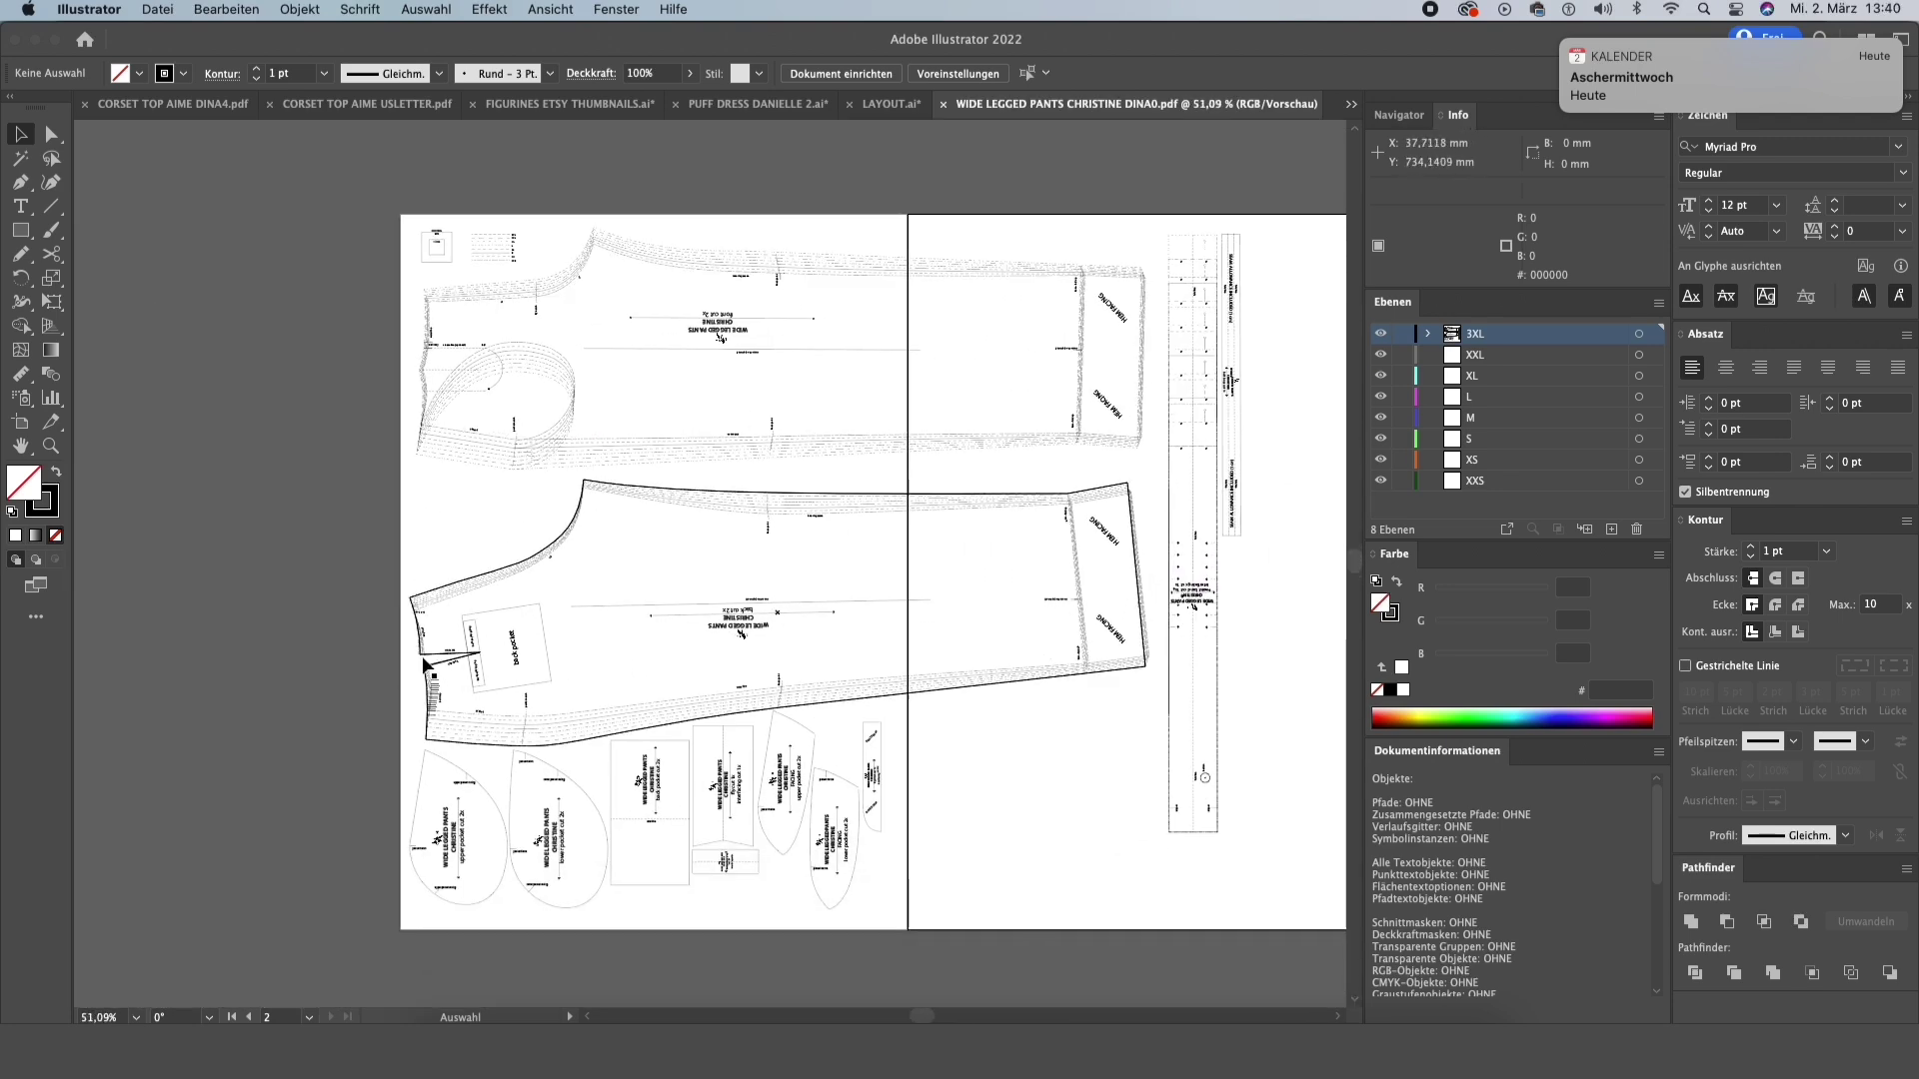
- Switch to the Unbenannt-5 document containing the ungraded back and front pants pieces
{"action": "left_click", "coordinate": [1352, 105]}
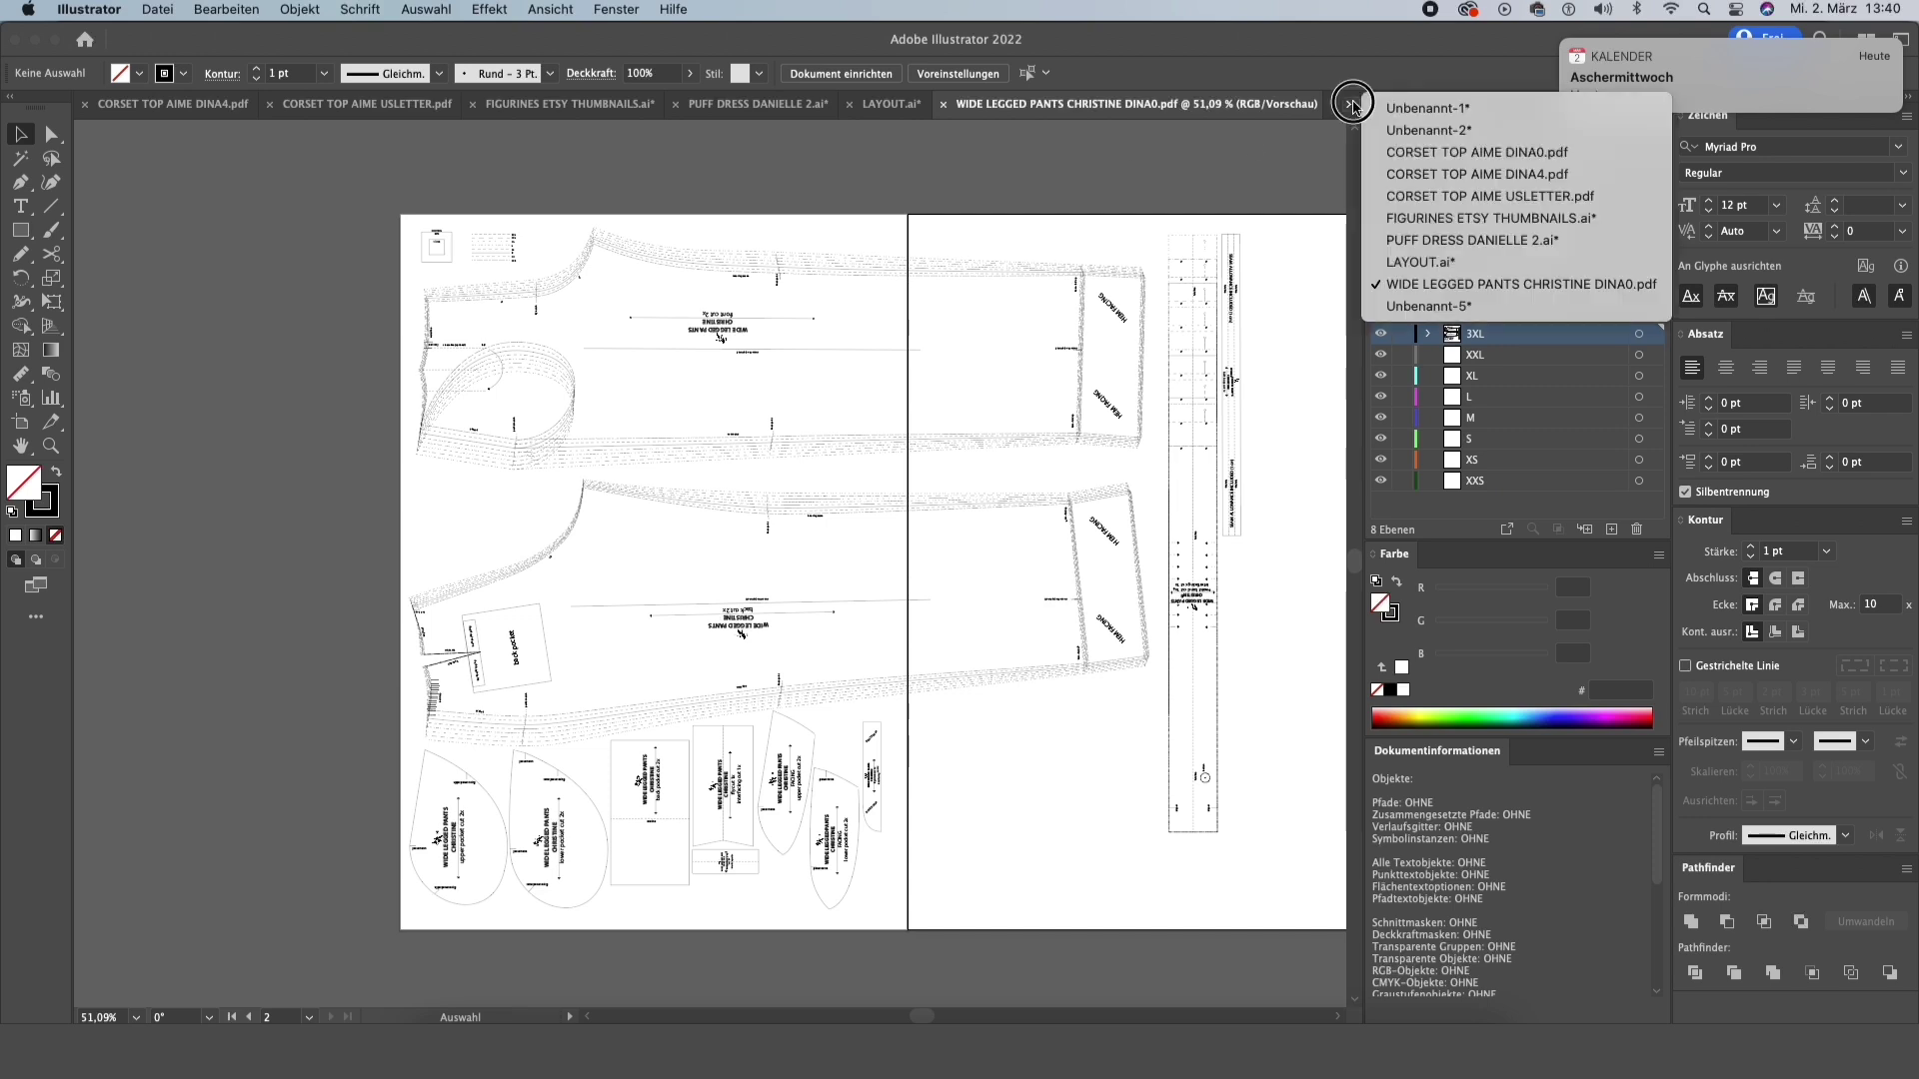
{"action": "left_click", "coordinate": [1459, 305]}
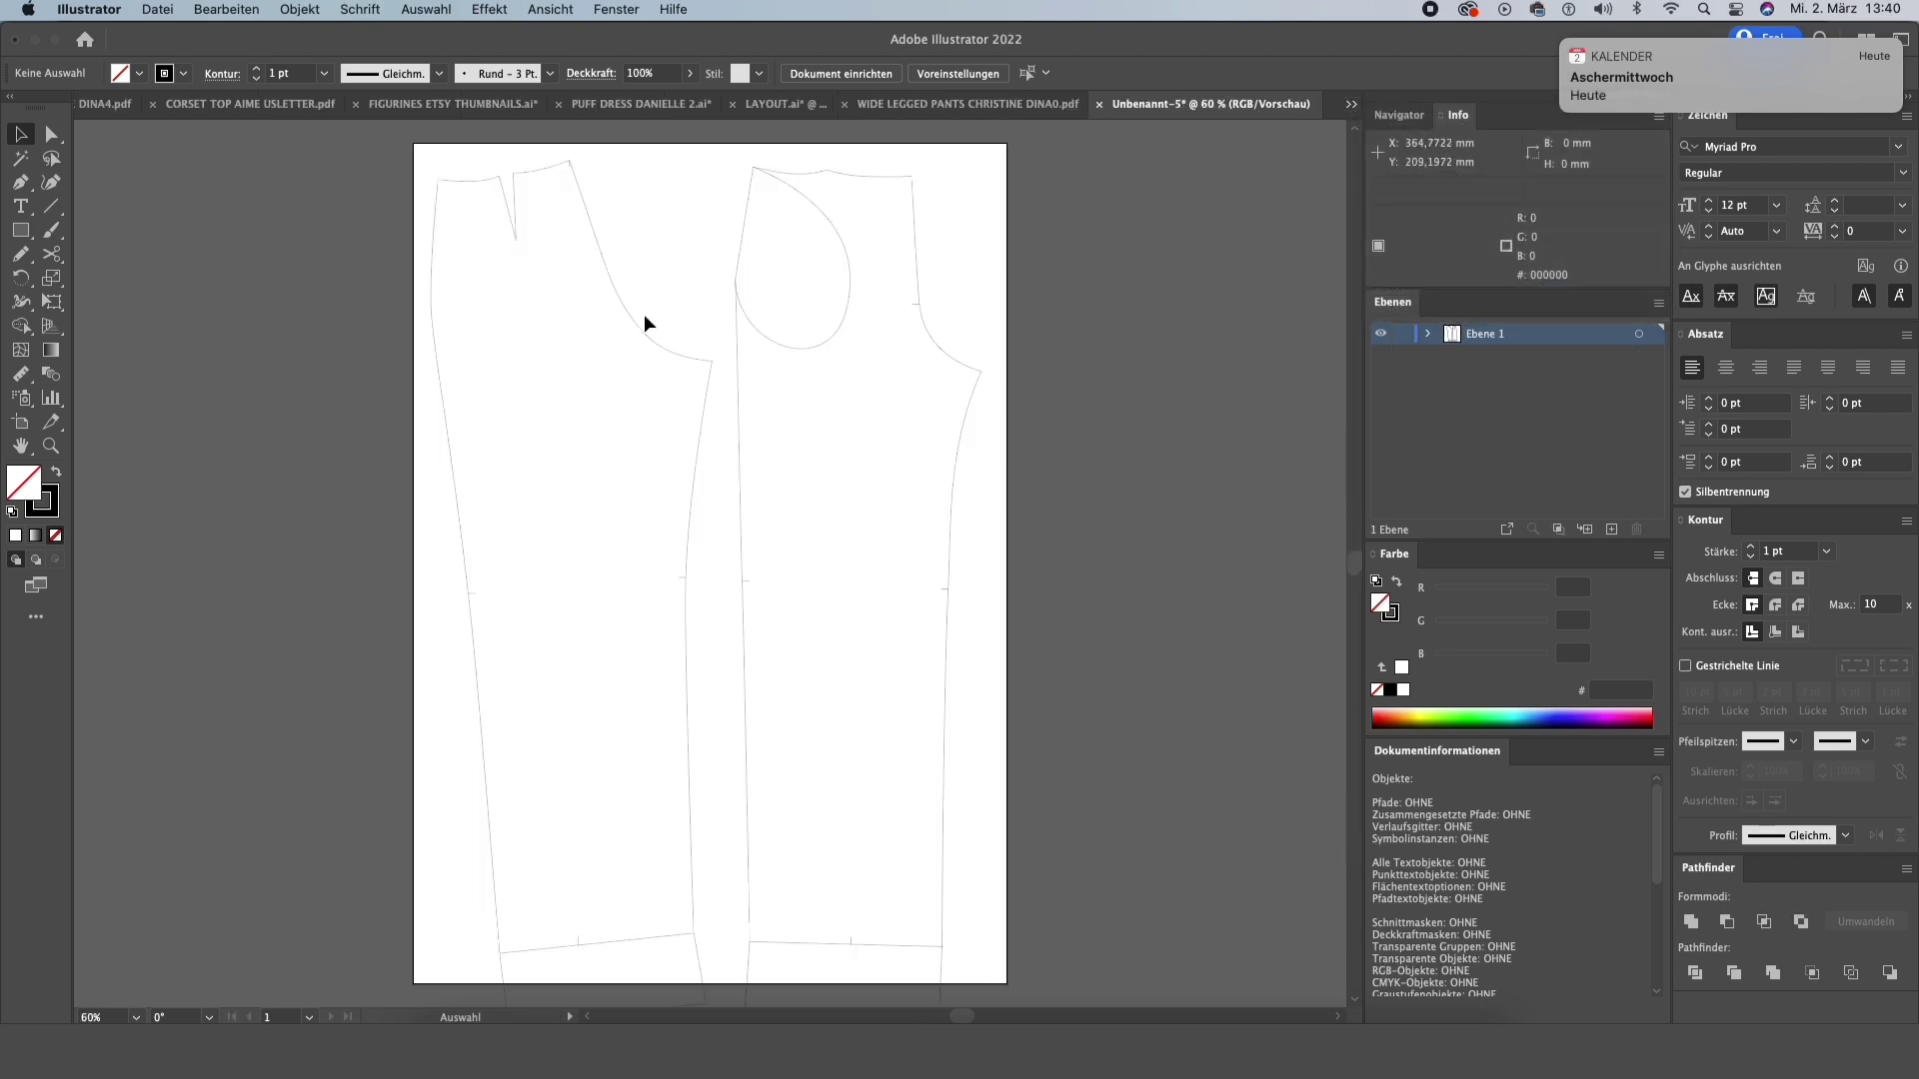
{"action": "scroll", "coordinate": [856, 448], "scroll_direction": "down", "scroll_amount": 2}
{"action": "left_click_drag", "start_coordinate": [759, 579], "coordinate": [808, 580]}
{"action": "left_click", "coordinate": [1136, 399]}
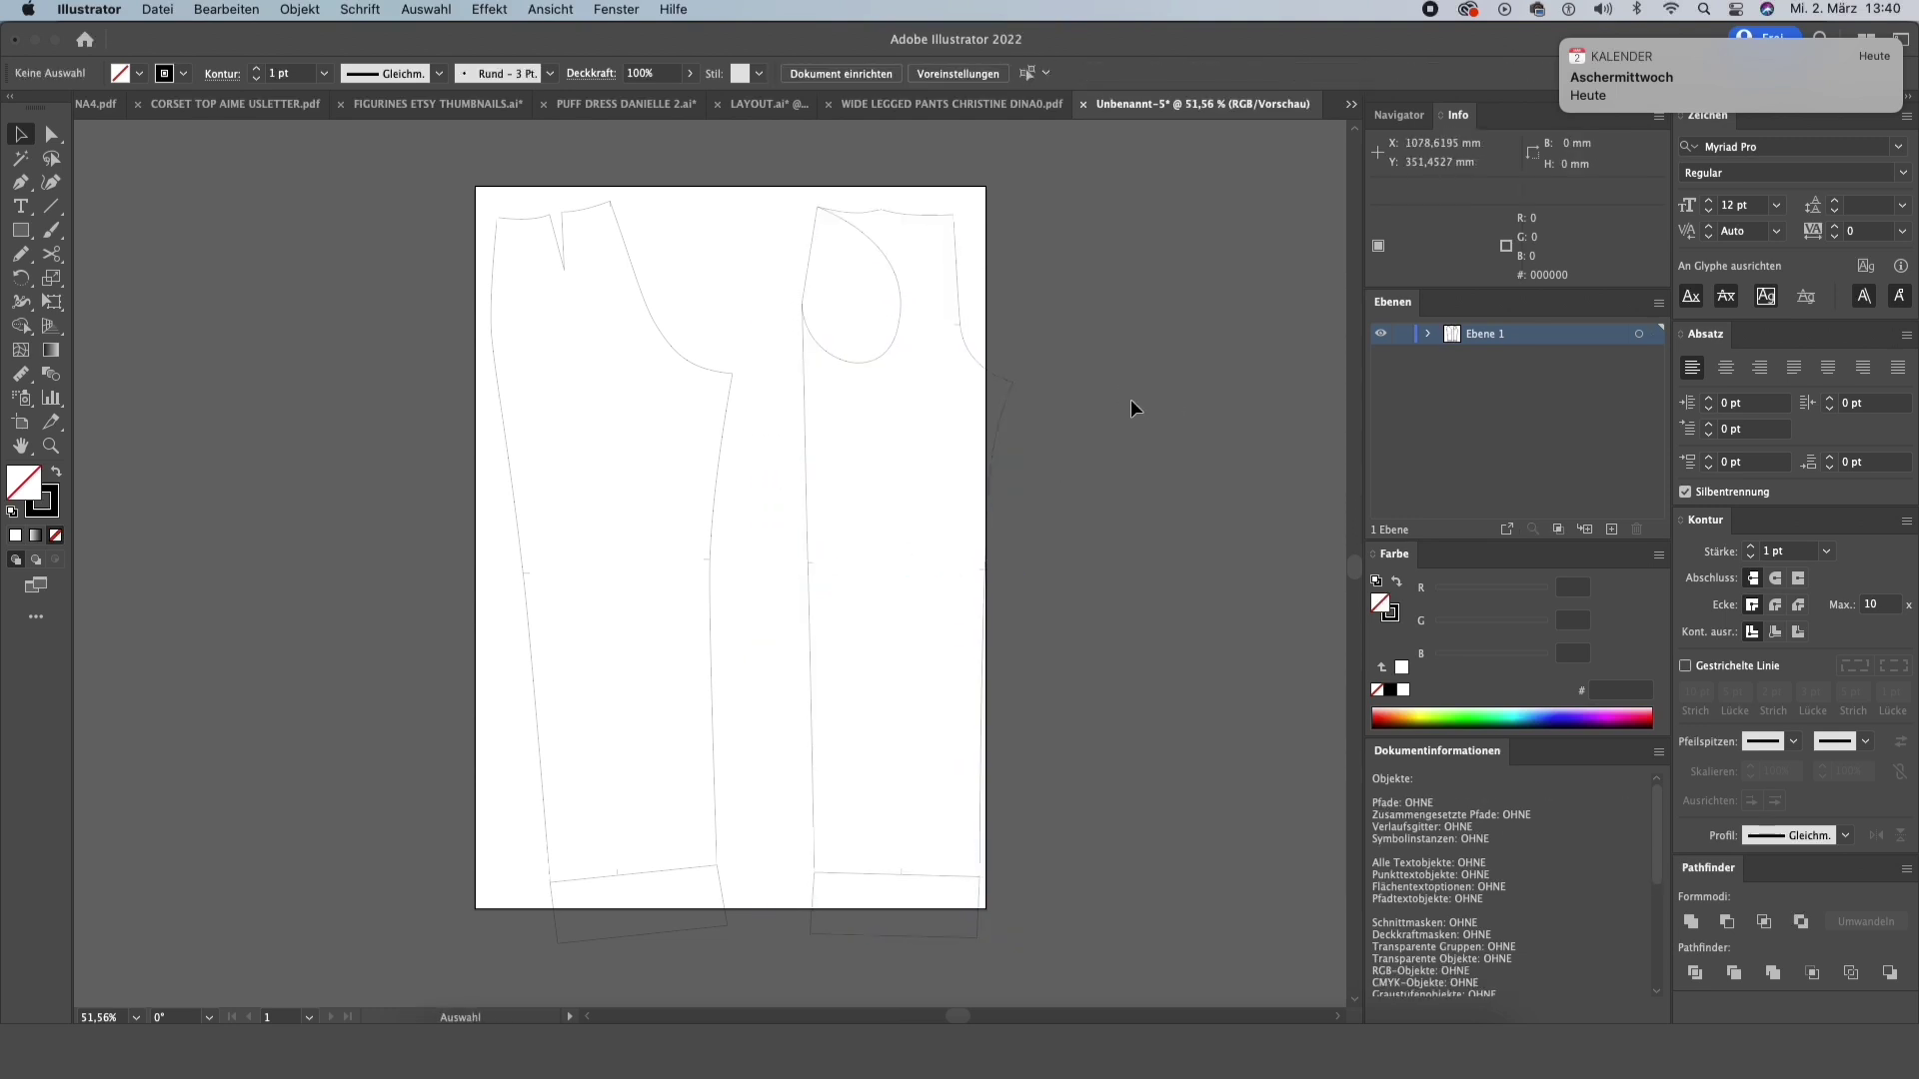
- Select both pants pattern pieces and paste a copy of them in place on a new second layer
{"action": "left_click_drag", "start_coordinate": [332, 182], "coordinate": [1003, 535]}
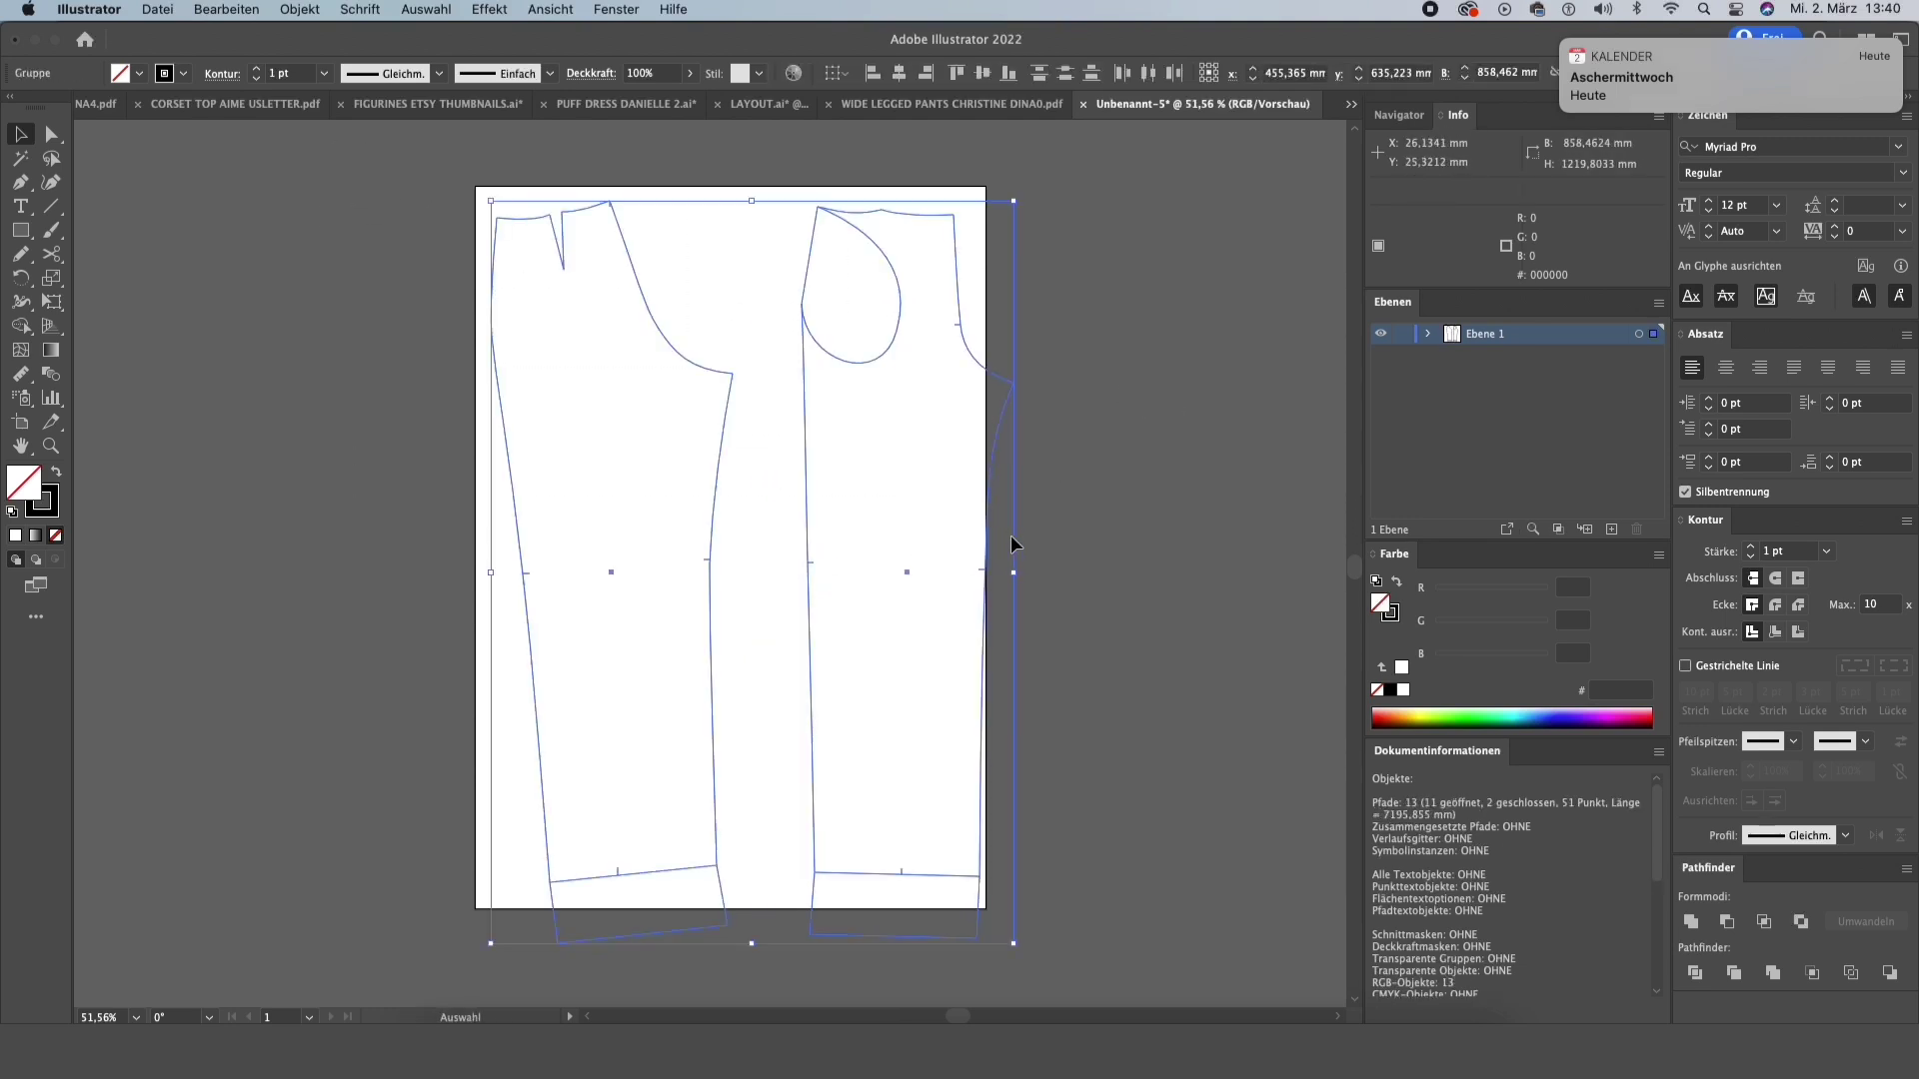
{"action": "scroll", "coordinate": [601, 515], "scroll_direction": "right", "scroll_amount": 3}
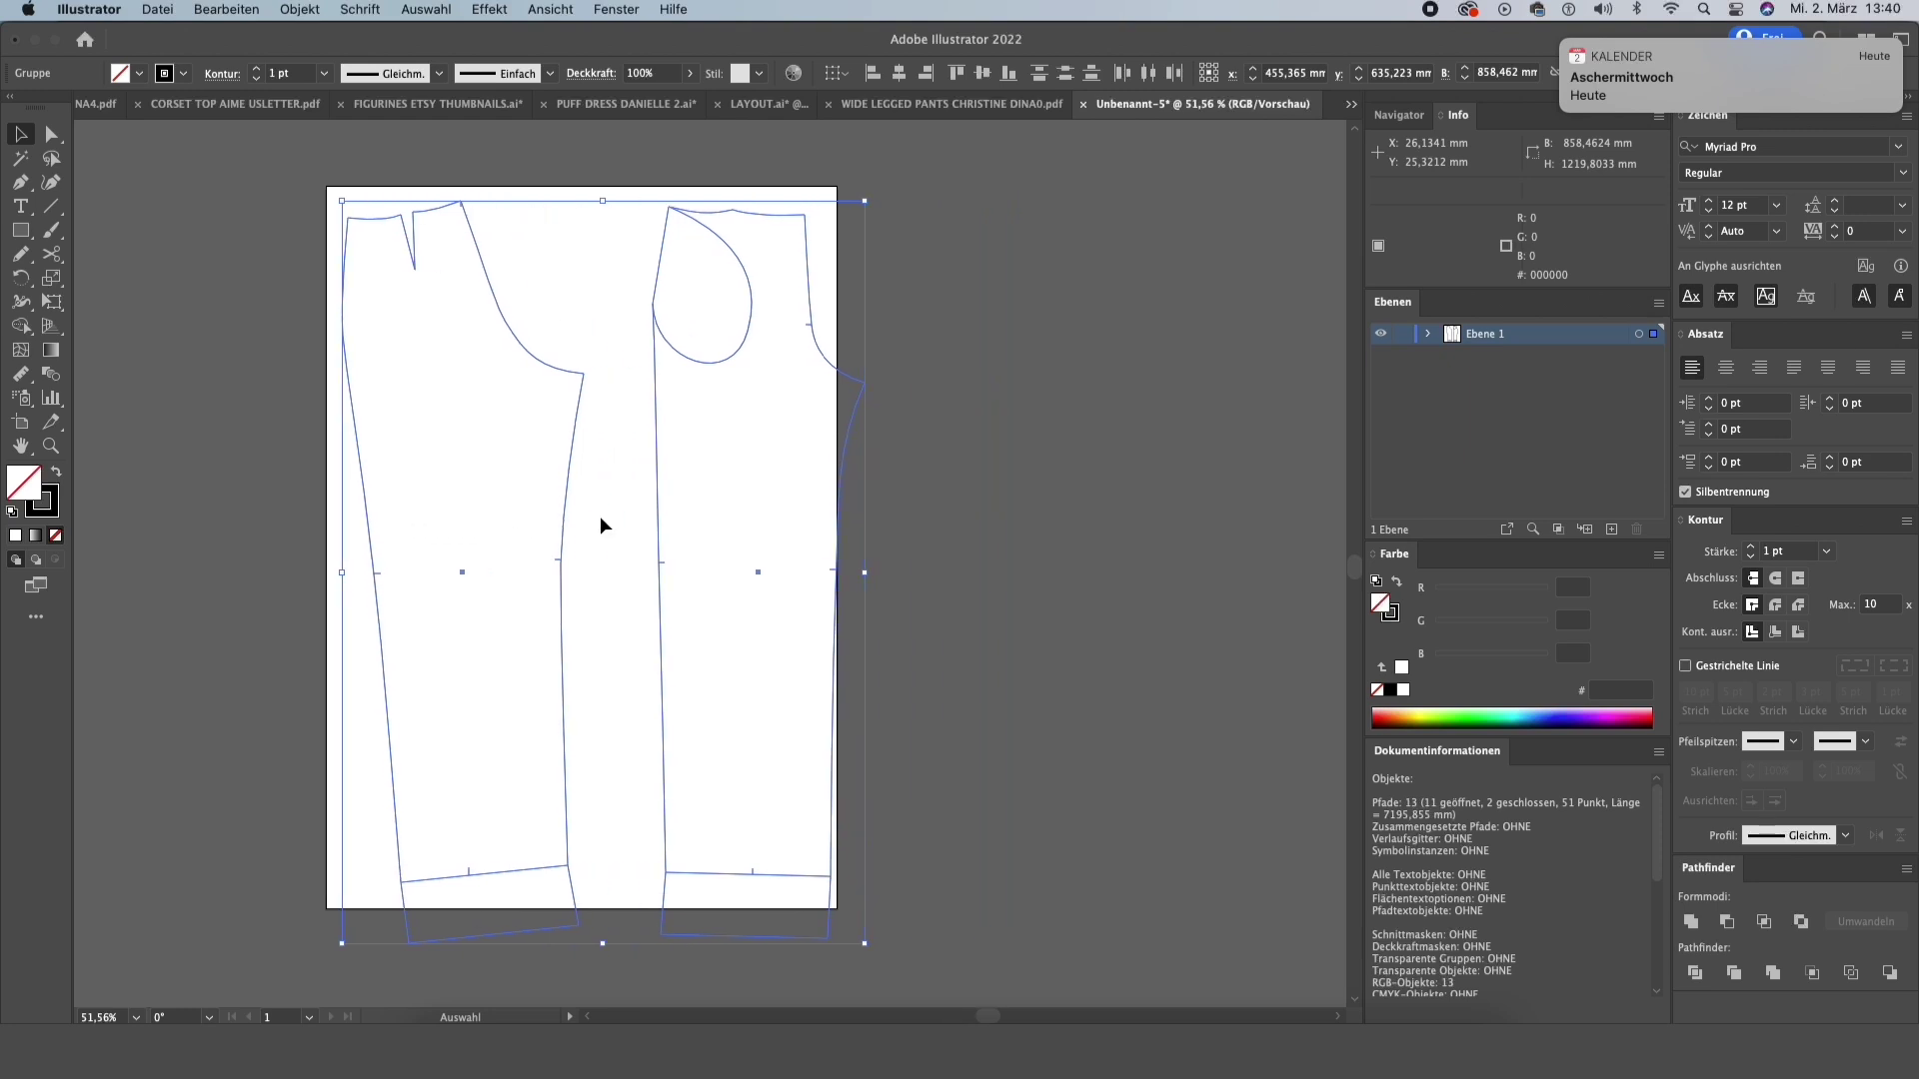
{"action": "scroll", "coordinate": [600, 516], "scroll_direction": "left", "scroll_amount": 1}
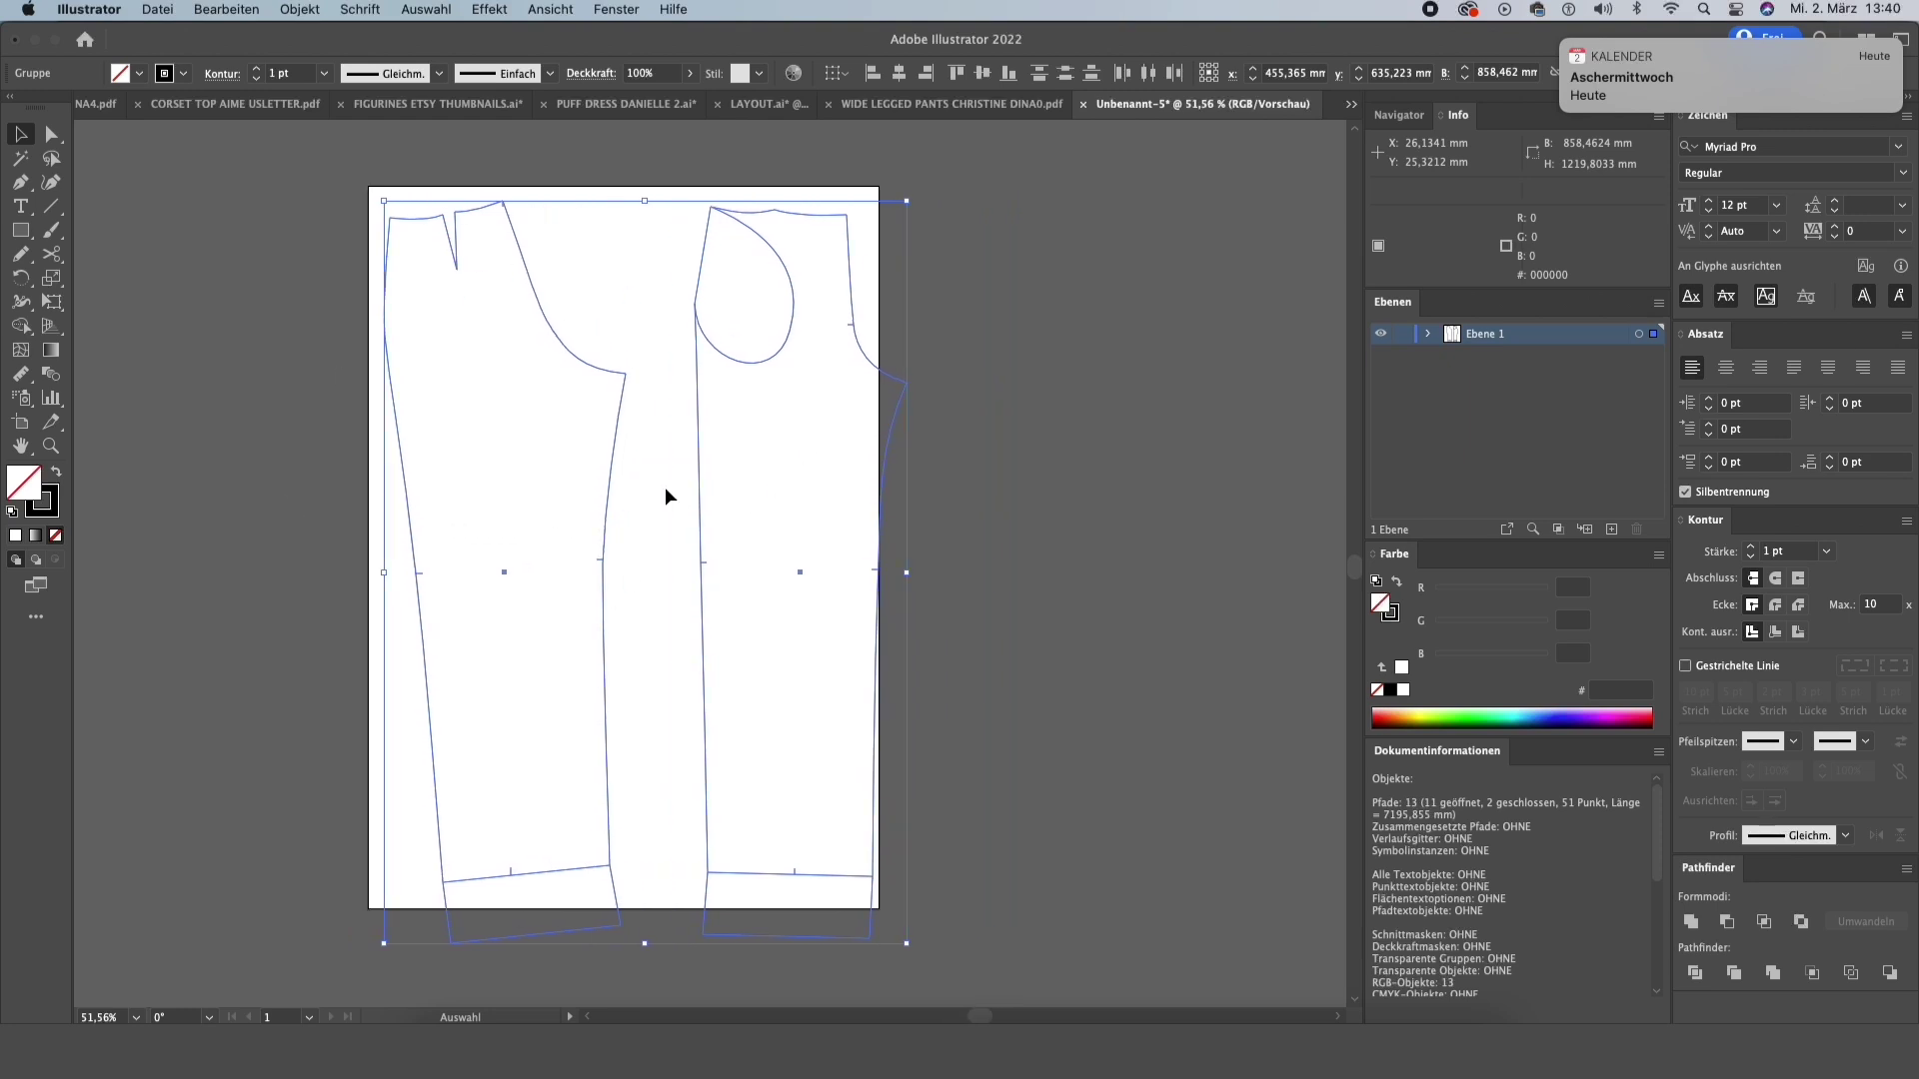
{"action": "key", "text": "a"}
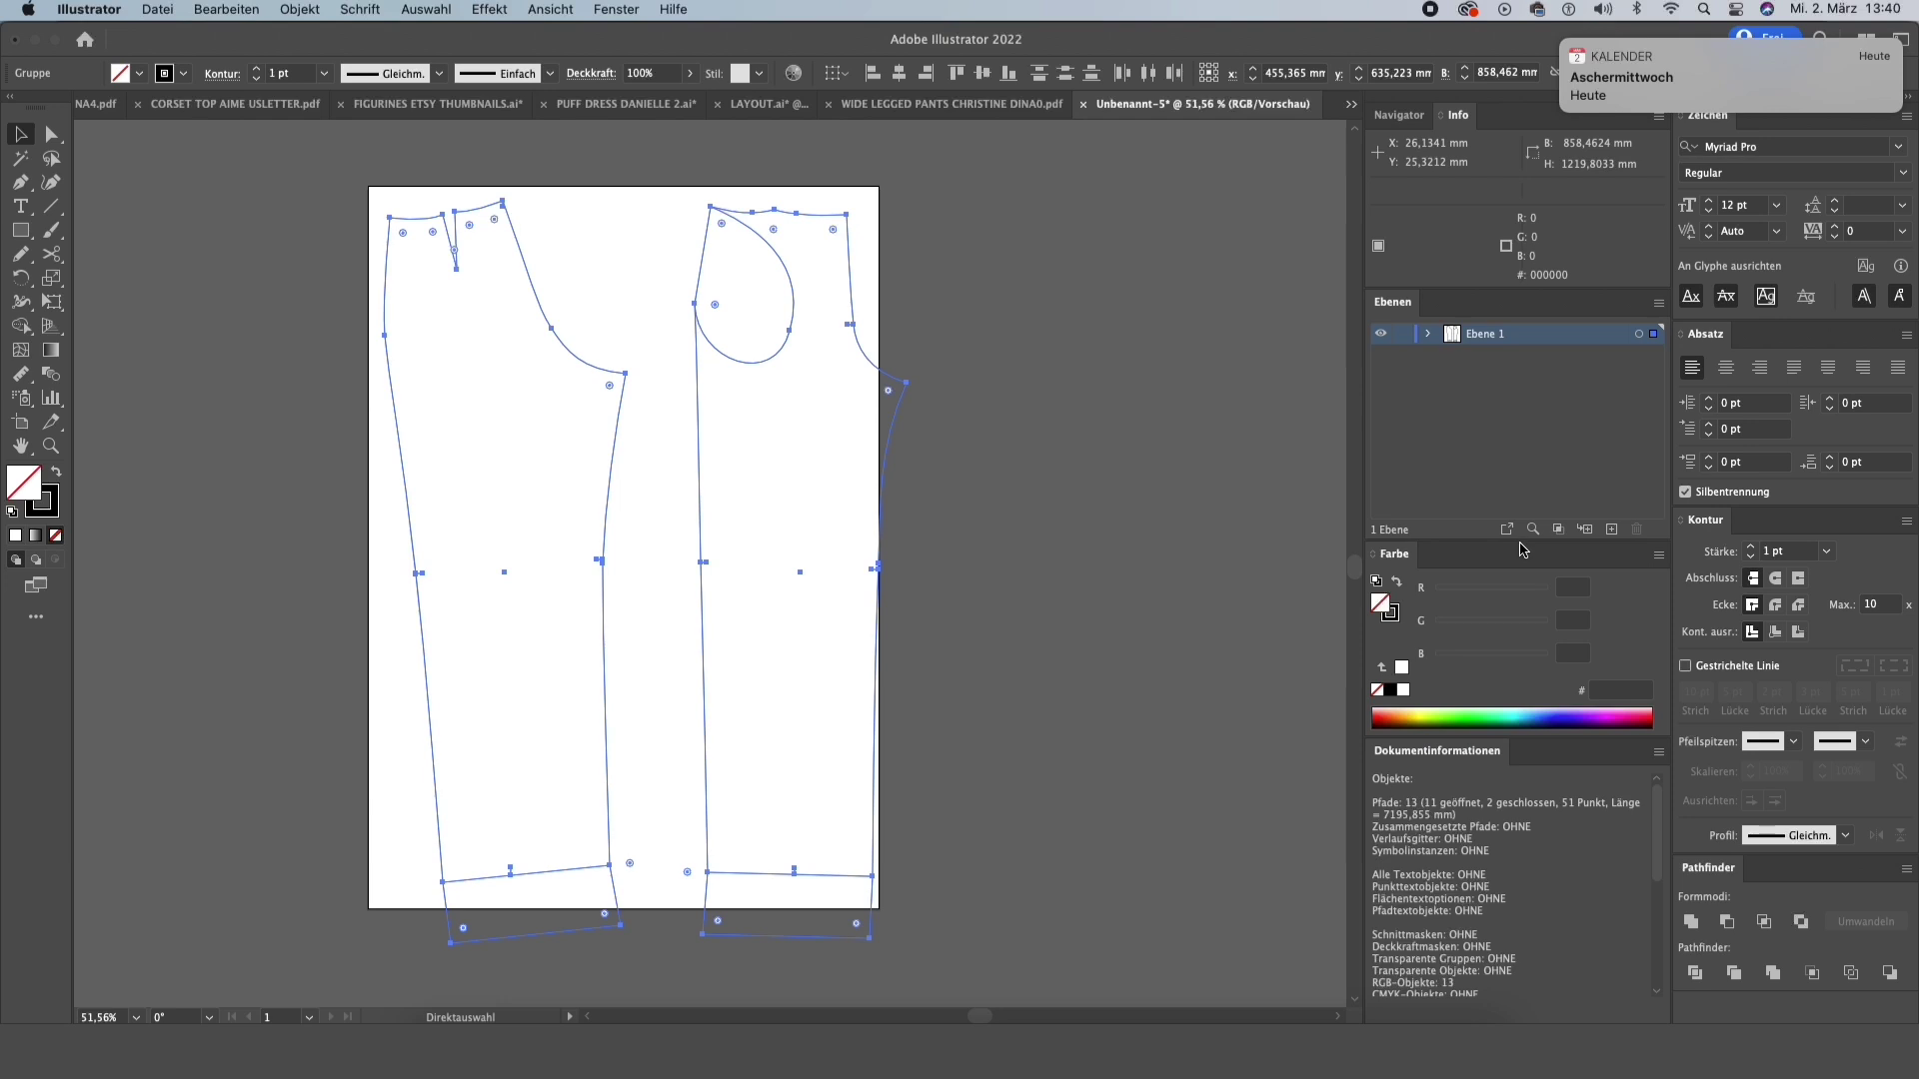
{"action": "left_click", "coordinate": [1611, 528]}
{"action": "left_click_drag", "start_coordinate": [1652, 354], "coordinate": [1653, 334]}
{"action": "key", "text": "v"}
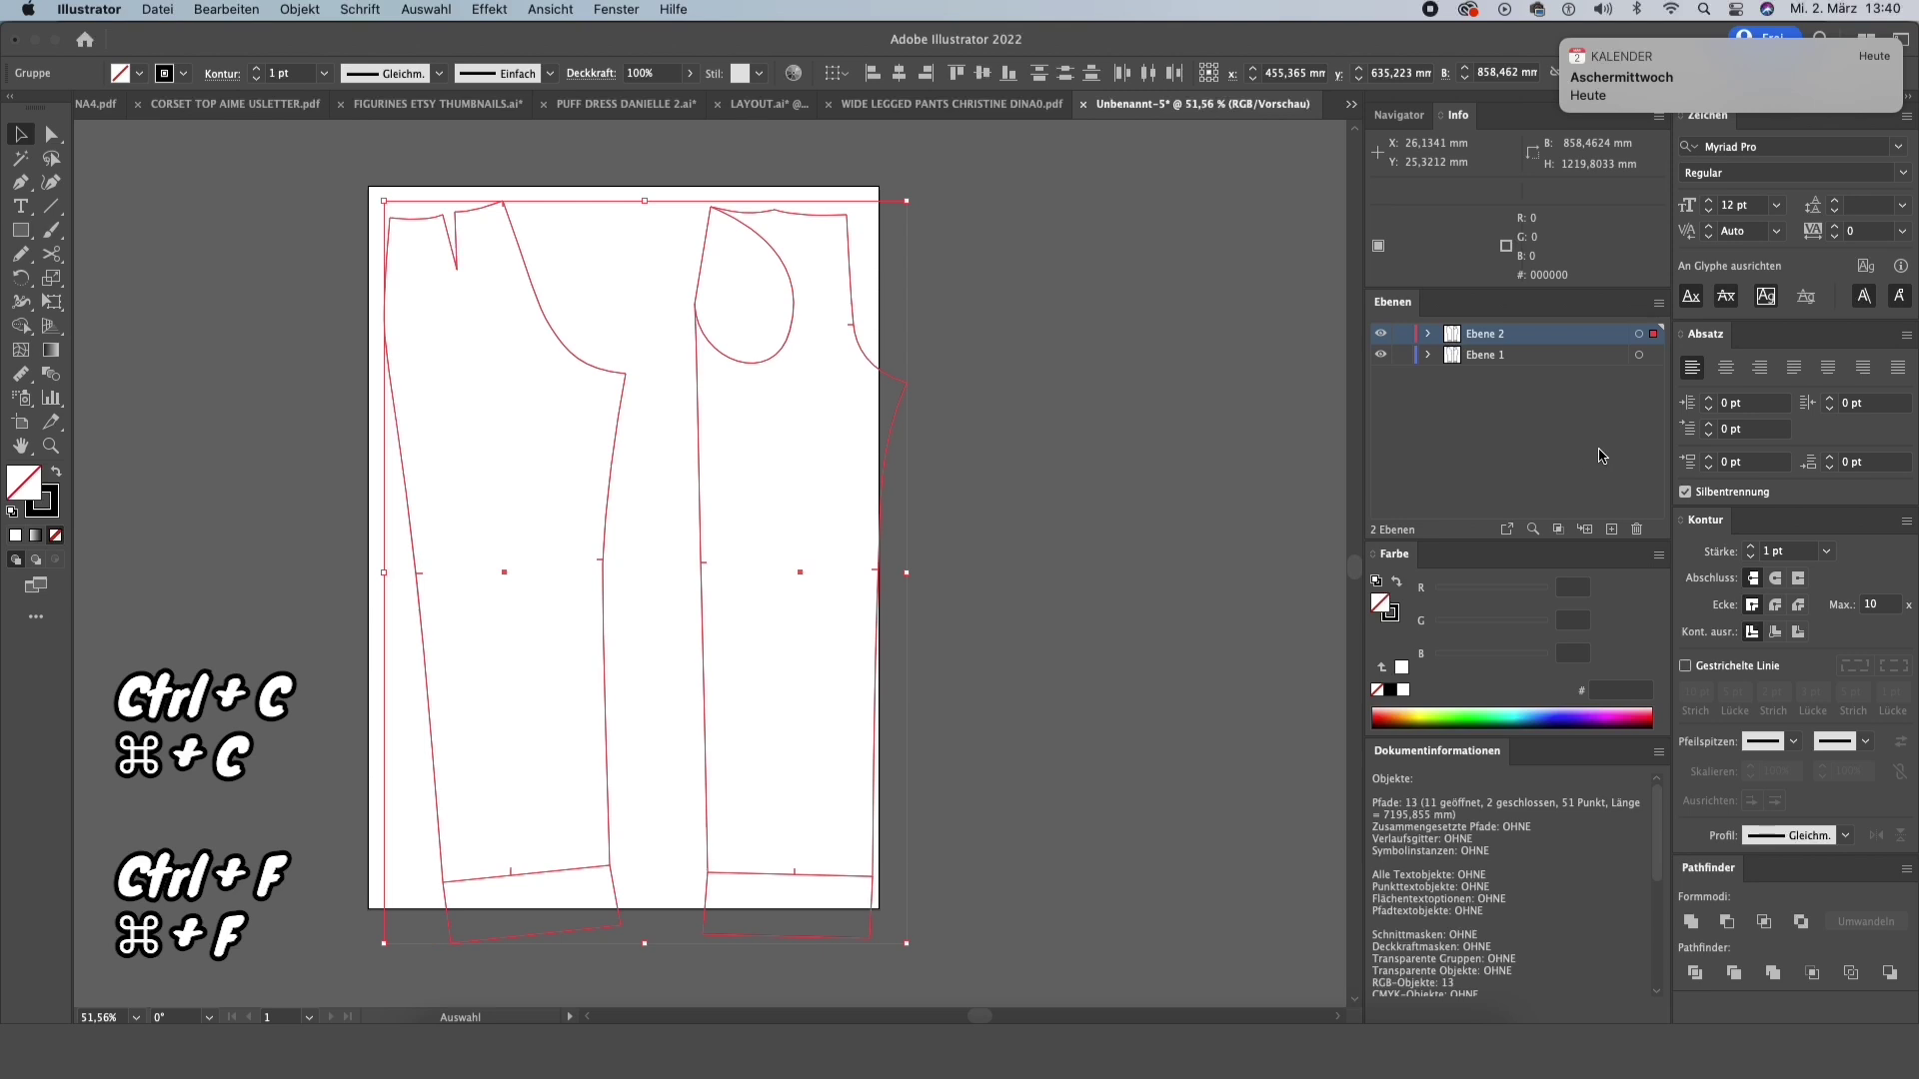
- Add a third and a fourth layer, each holding an in-place copy of both pants pieces
{"action": "left_click", "coordinate": [1611, 529]}
{"action": "left_click_drag", "start_coordinate": [1652, 355], "coordinate": [1653, 334]}
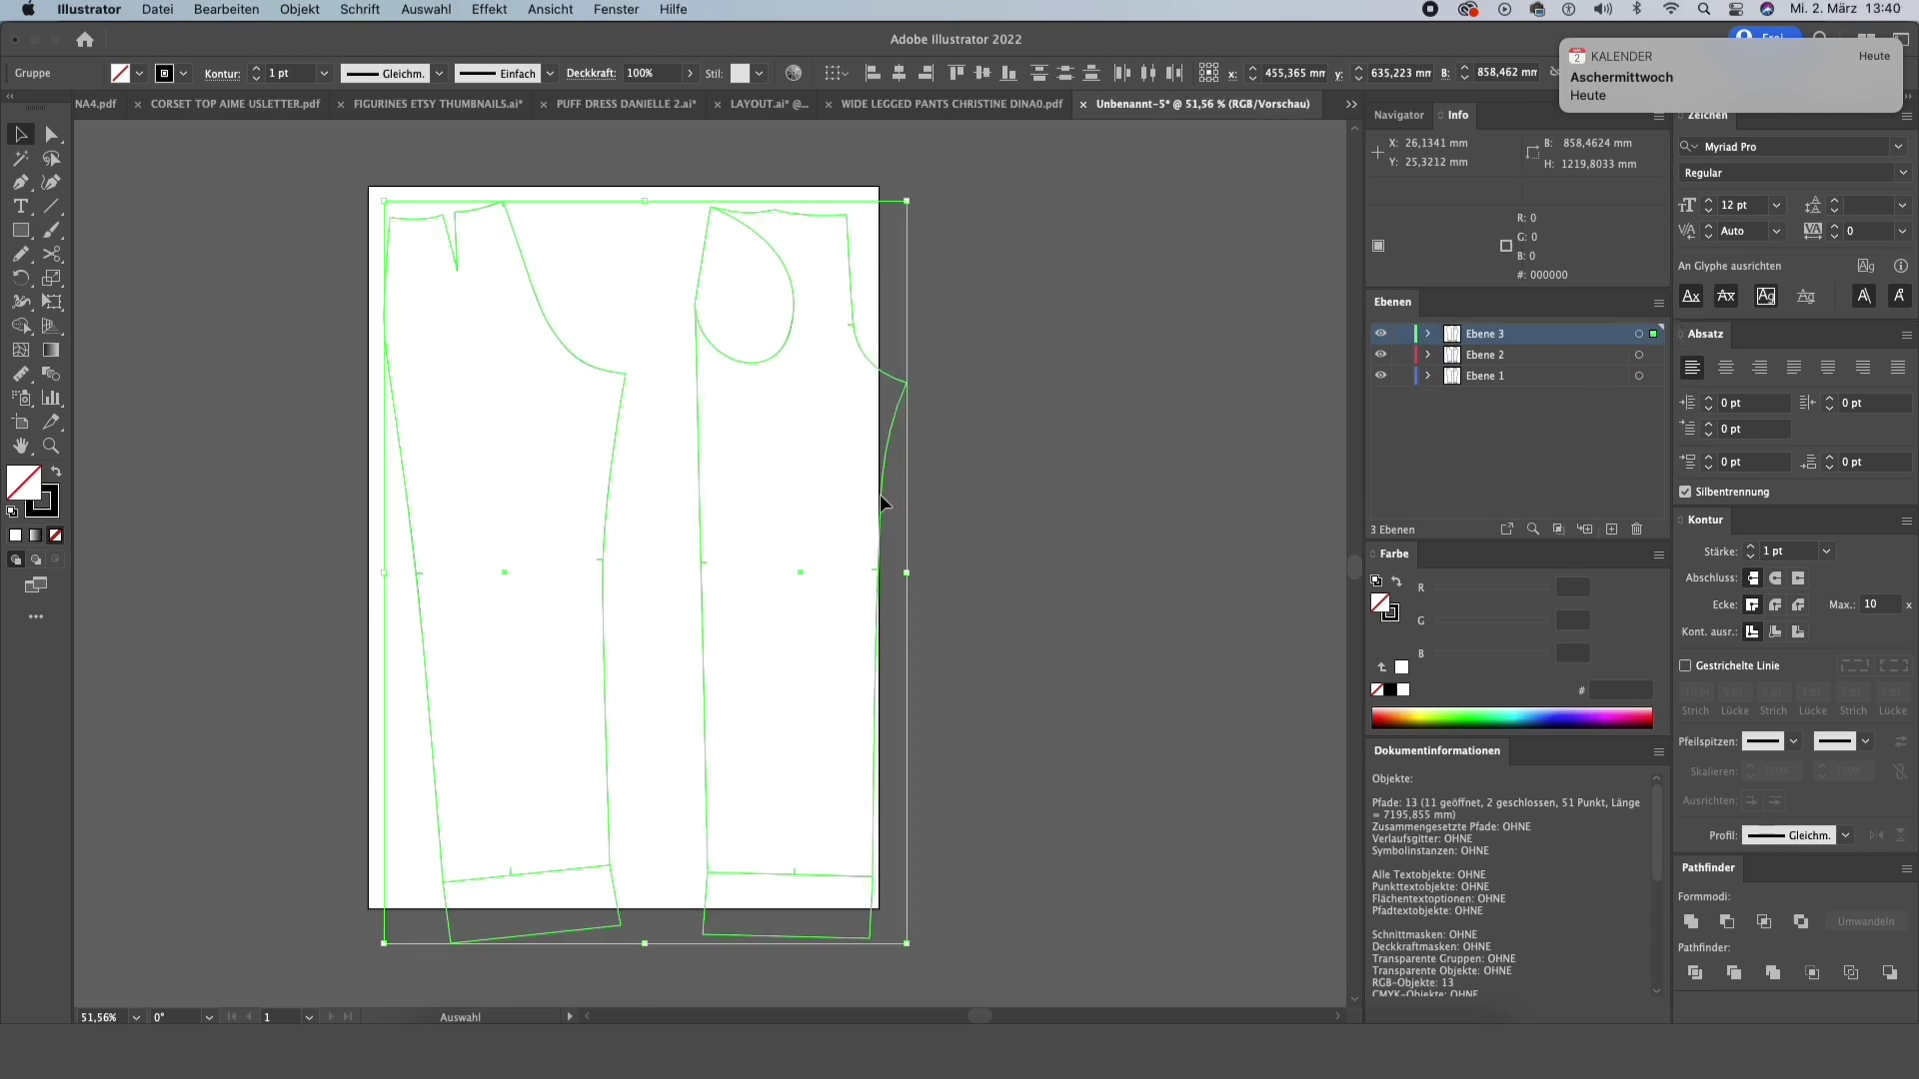
{"action": "key", "text": "super+l"}
{"action": "key", "text": "super+f"}
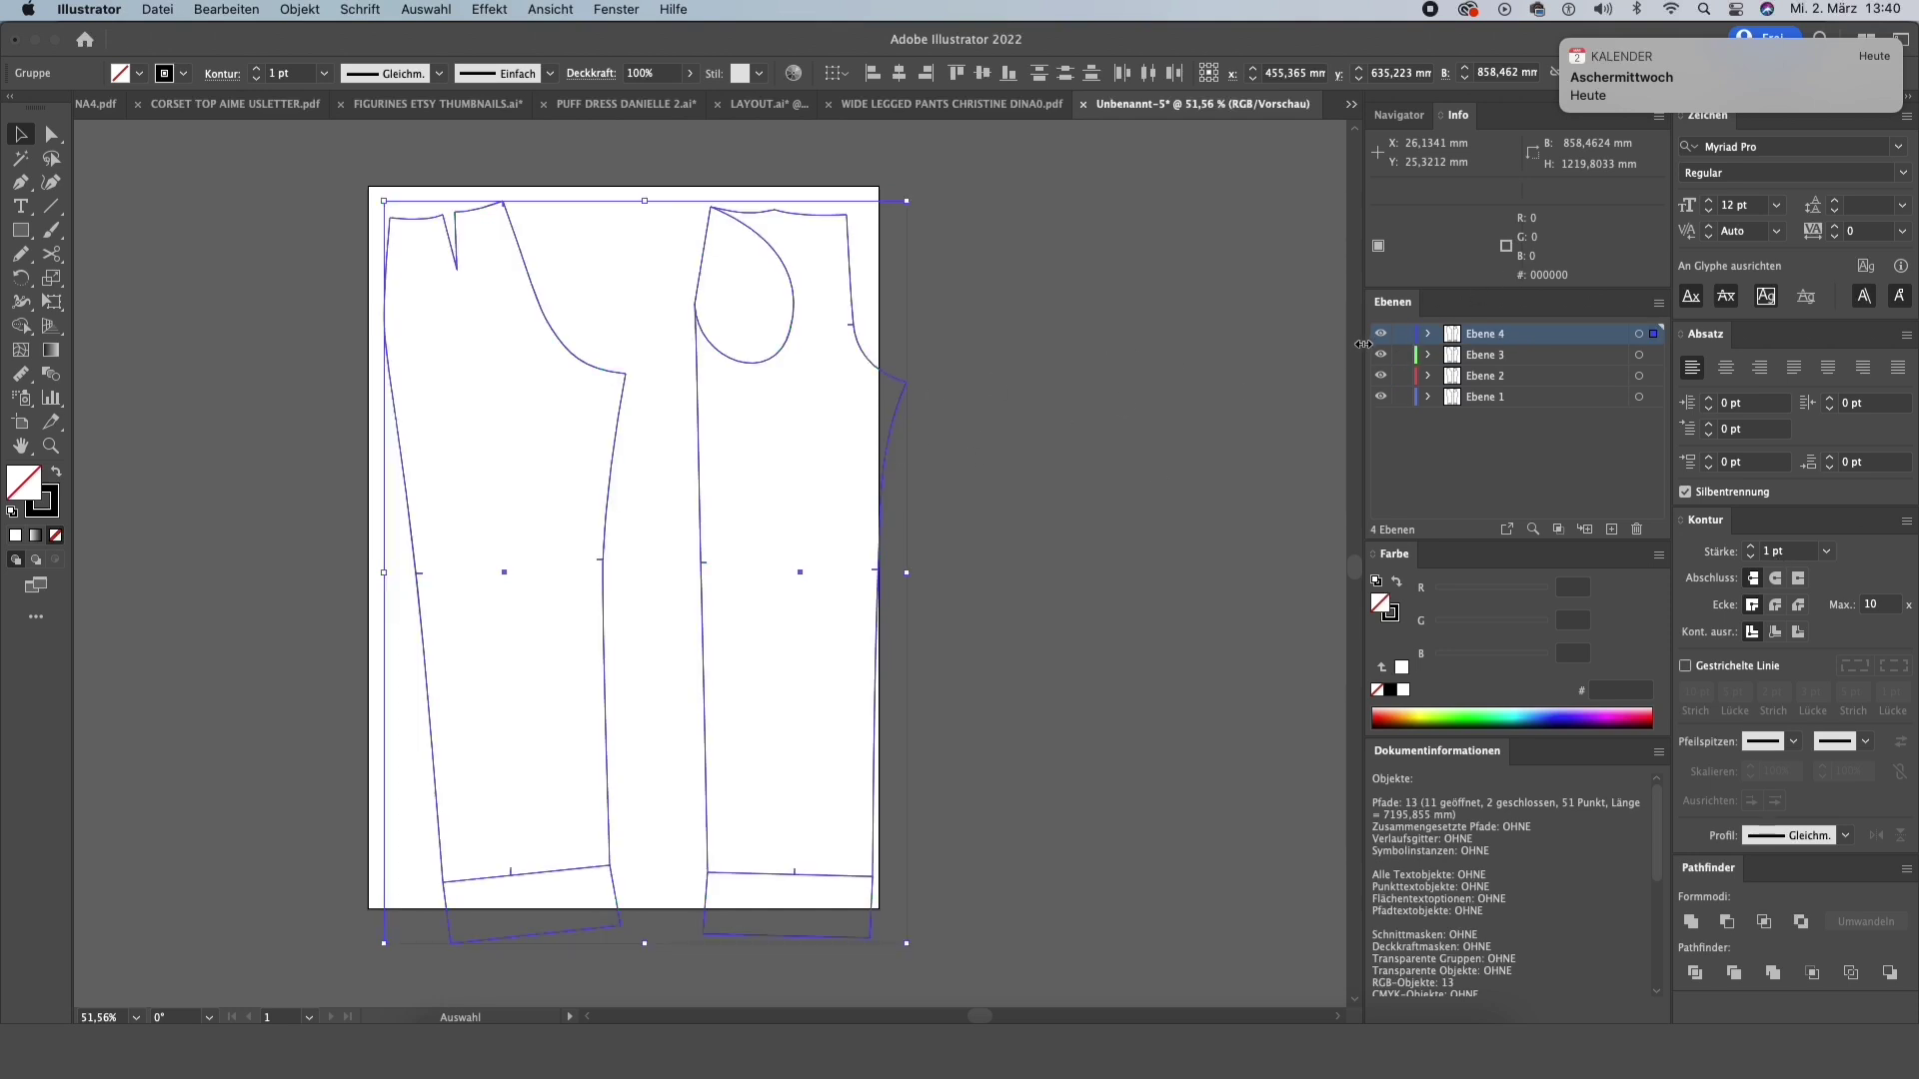
- Add a fifth layer and paste both pants pieces in place on it
{"action": "left_click", "coordinate": [1653, 334]}
{"action": "key", "text": "super+l"}
{"action": "left_click_drag", "start_coordinate": [1653, 355], "coordinate": [1653, 334]}
{"action": "key", "text": "super+z"}
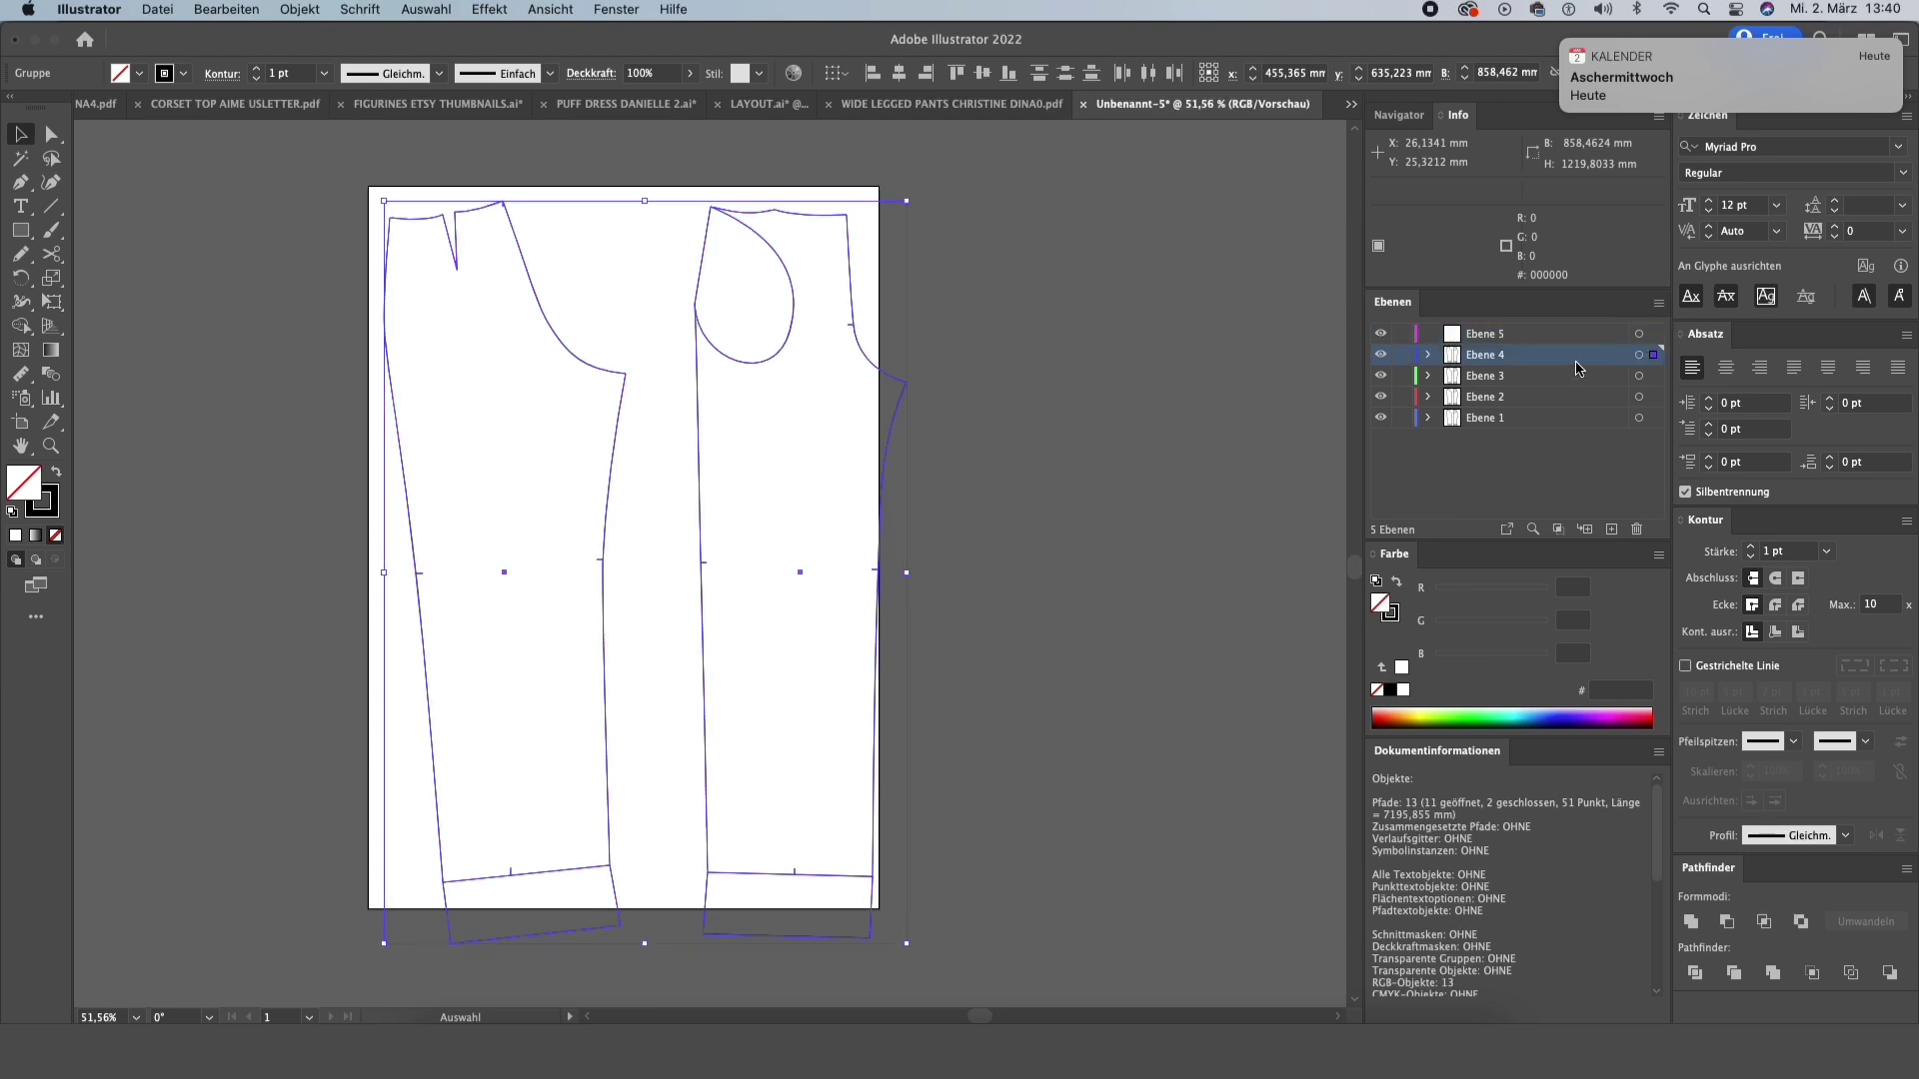
{"action": "key", "text": "super+f"}
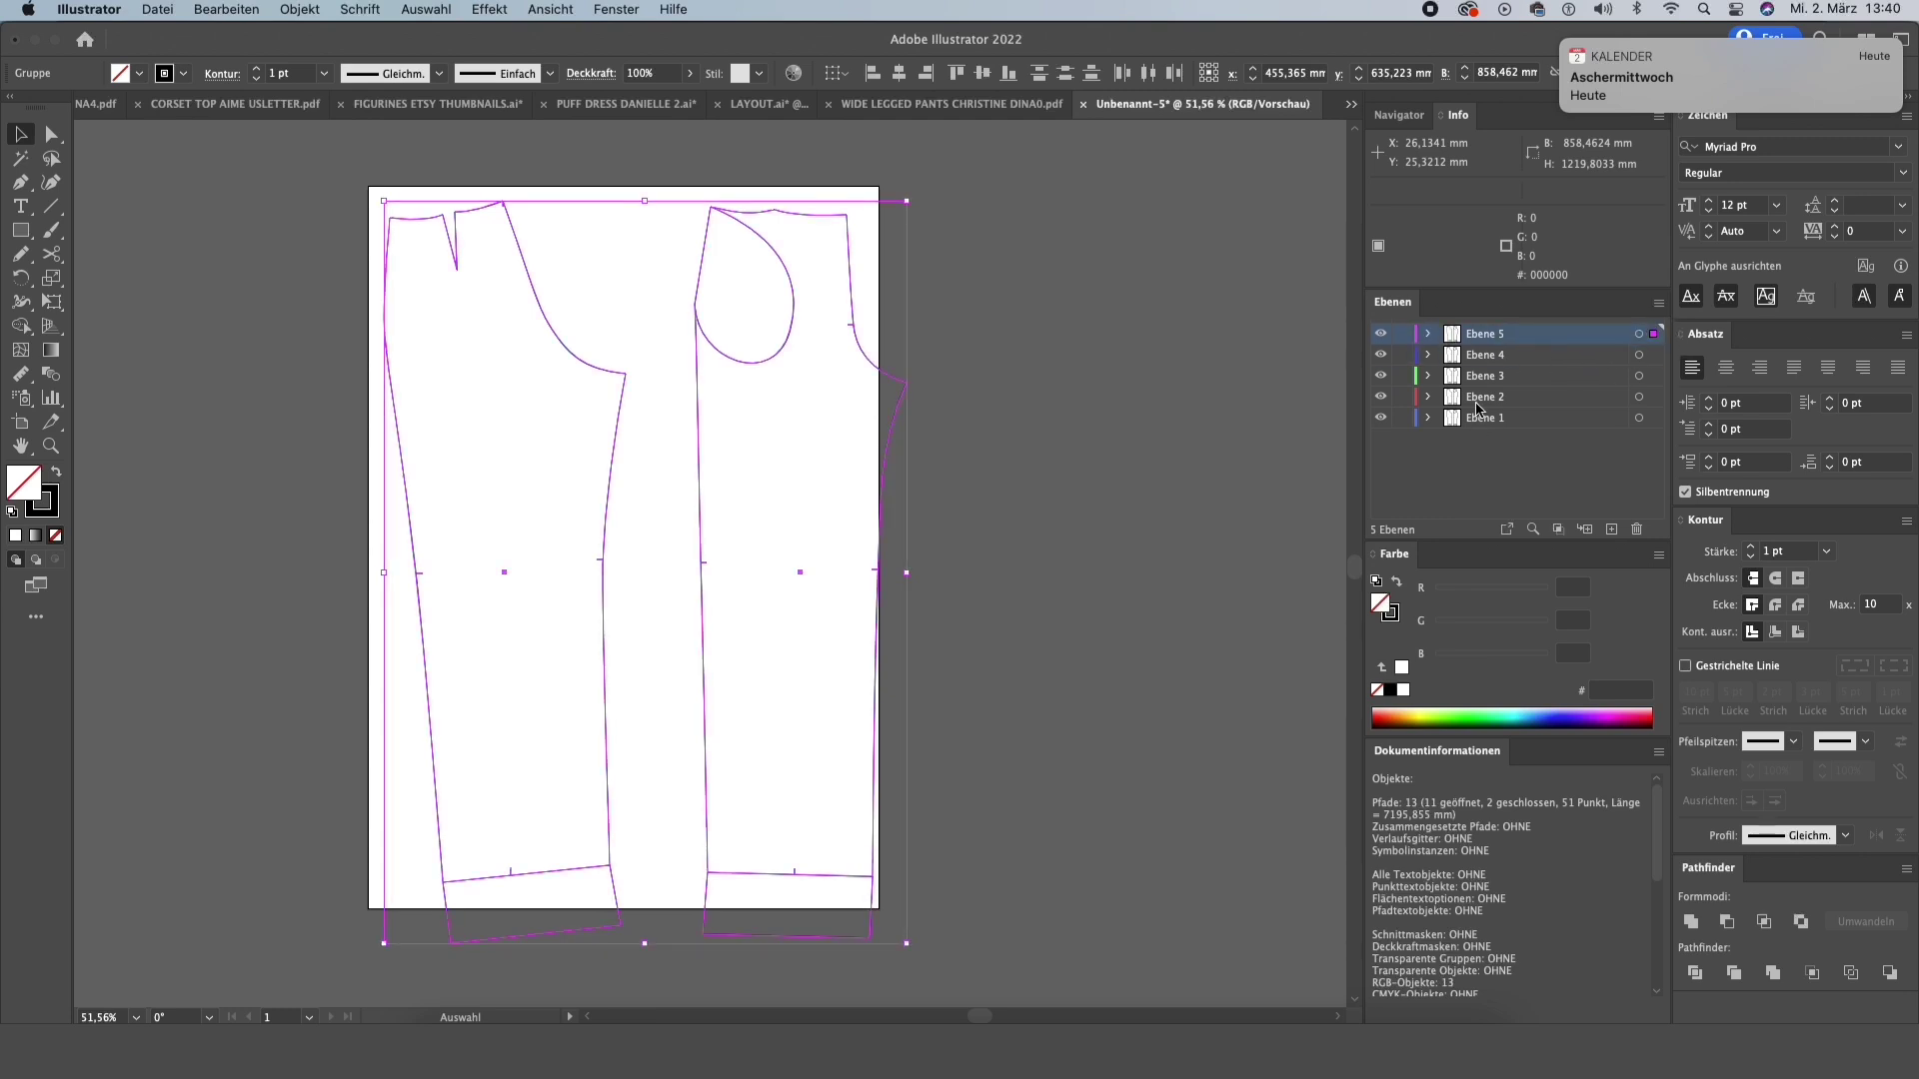
- Add three more layers with in-place copies of the pants pieces, moving the last two below the original layer
{"action": "left_click", "coordinate": [1611, 529]}
{"action": "left_click_drag", "start_coordinate": [1654, 354], "coordinate": [1654, 479]}
{"action": "left_click", "coordinate": [1611, 529]}
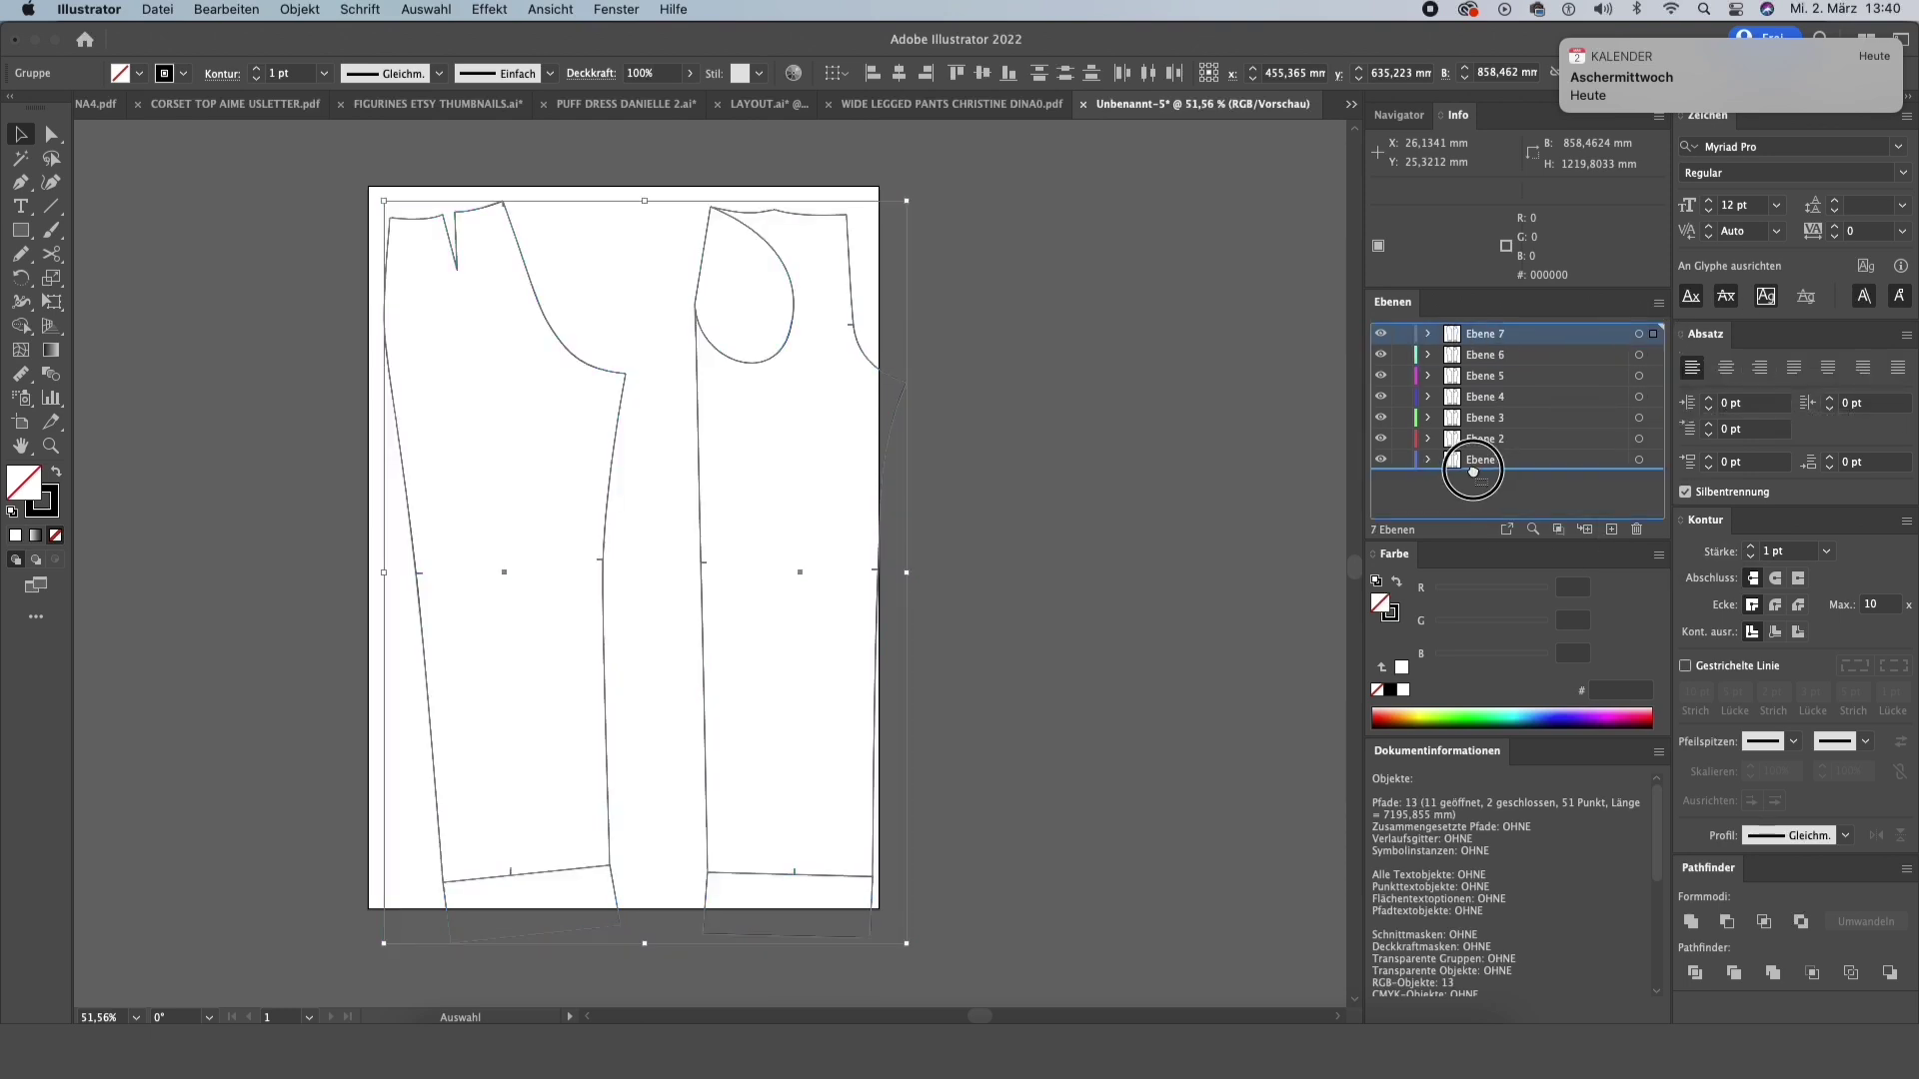
{"action": "left_click", "coordinate": [1612, 529]}
- Rename the original pattern layer S and the two layers directly above it M and L
{"action": "left_click", "coordinate": [1489, 440]}
{"action": "type", "text": "S"}
{"action": "double_click", "coordinate": [1486, 418]}
{"action": "type", "text": "M"}
{"action": "double_click", "coordinate": [1484, 396]}
{"action": "type", "text": "L"}
- Rename the three uppermost layers XL, XXL and 3XL in ascending order
{"action": "double_click", "coordinate": [1482, 376]}
{"action": "type", "text": "XXL"}
{"action": "double_click", "coordinate": [1480, 354]}
{"action": "type", "text": "XXL"}
{"action": "double_click", "coordinate": [1482, 375]}
{"action": "type", "text": "XL"}
{"action": "double_click", "coordinate": [1478, 334]}
{"action": "type", "text": "3XL"}
- Rename the two lowest layers XS and XXS, and deselect the pattern pieces
{"action": "double_click", "coordinate": [1484, 460]}
{"action": "type", "text": "XS"}
{"action": "key", "text": "Return"}
{"action": "double_click", "coordinate": [1484, 480]}
{"action": "type", "text": "XXS"}
{"action": "key", "text": "Return"}
{"action": "scroll", "coordinate": [951, 583], "scroll_direction": "left", "scroll_amount": 4}
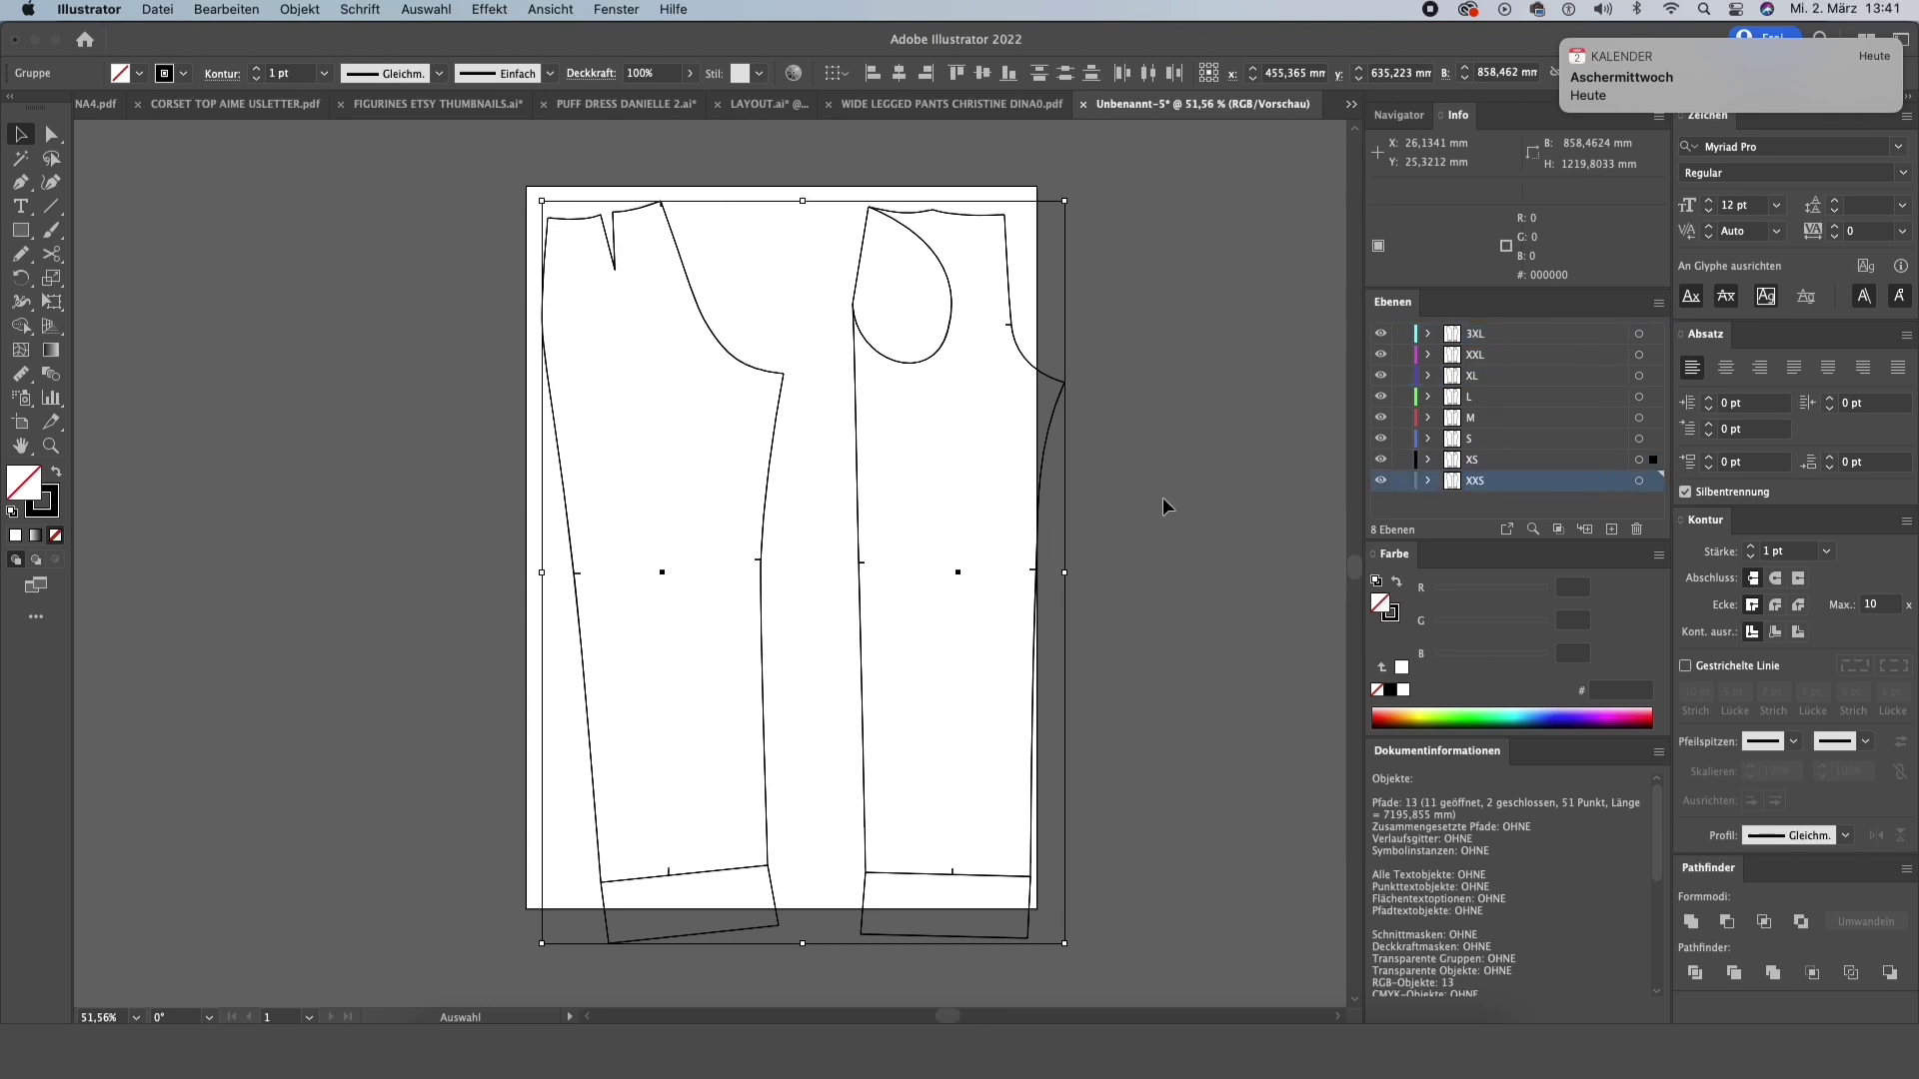
{"action": "left_click", "coordinate": [1162, 496]}
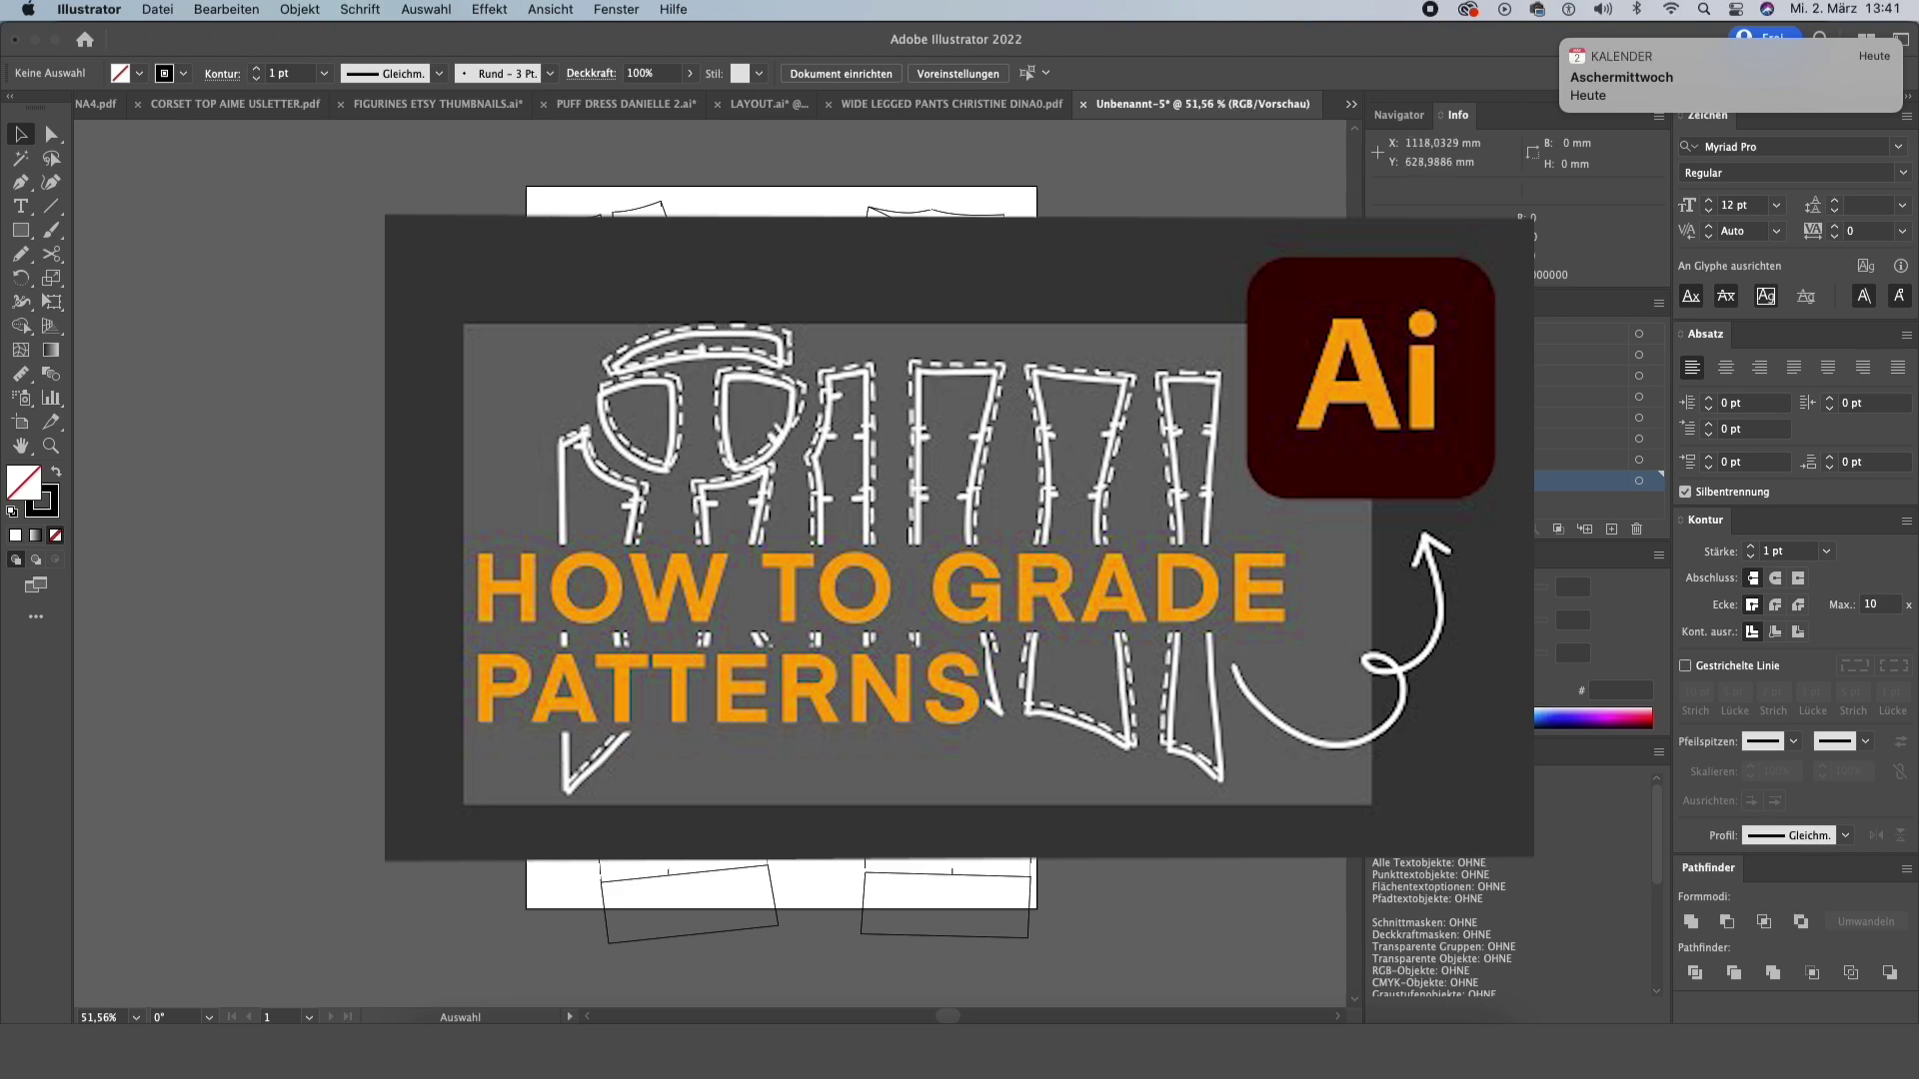
{"action": "scroll", "coordinate": [1207, 575], "scroll_direction": "left", "scroll_amount": 3}
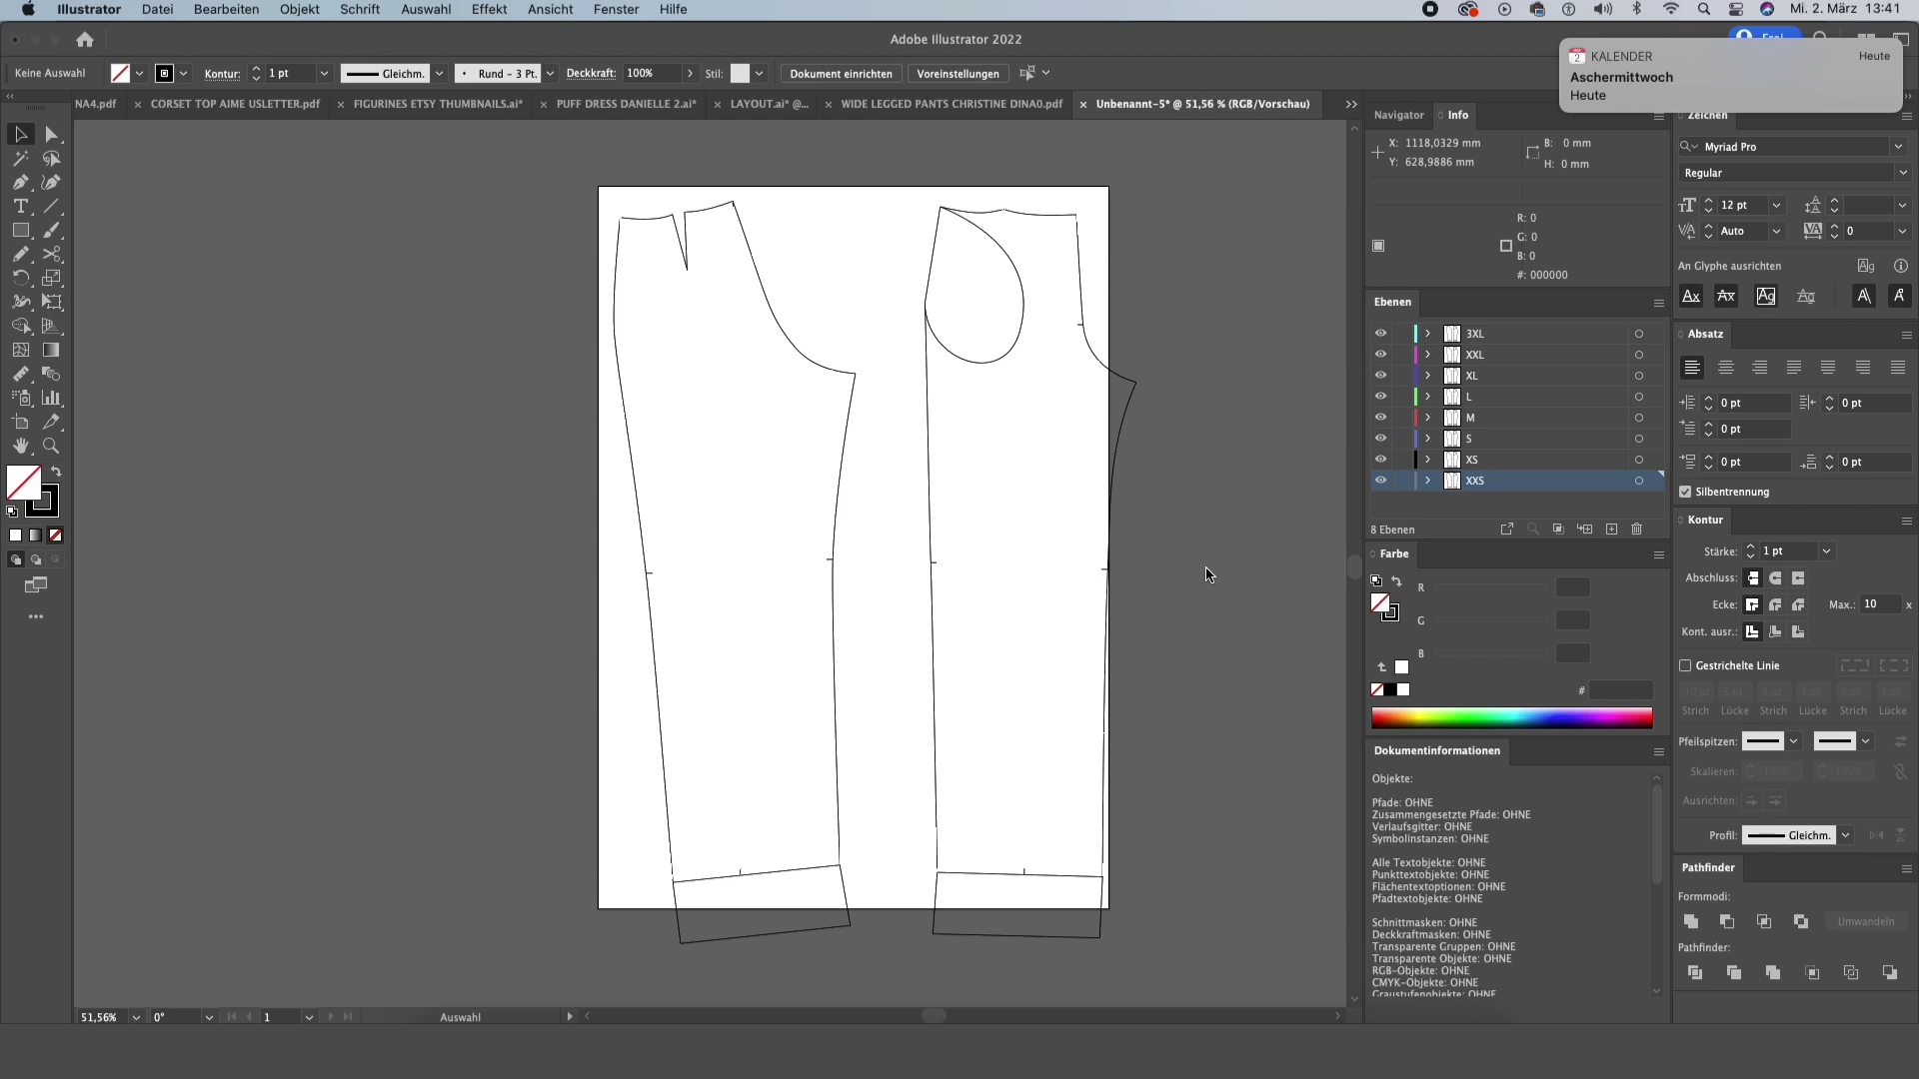
{"action": "scroll", "coordinate": [1206, 574], "scroll_direction": "up", "scroll_amount": 5}
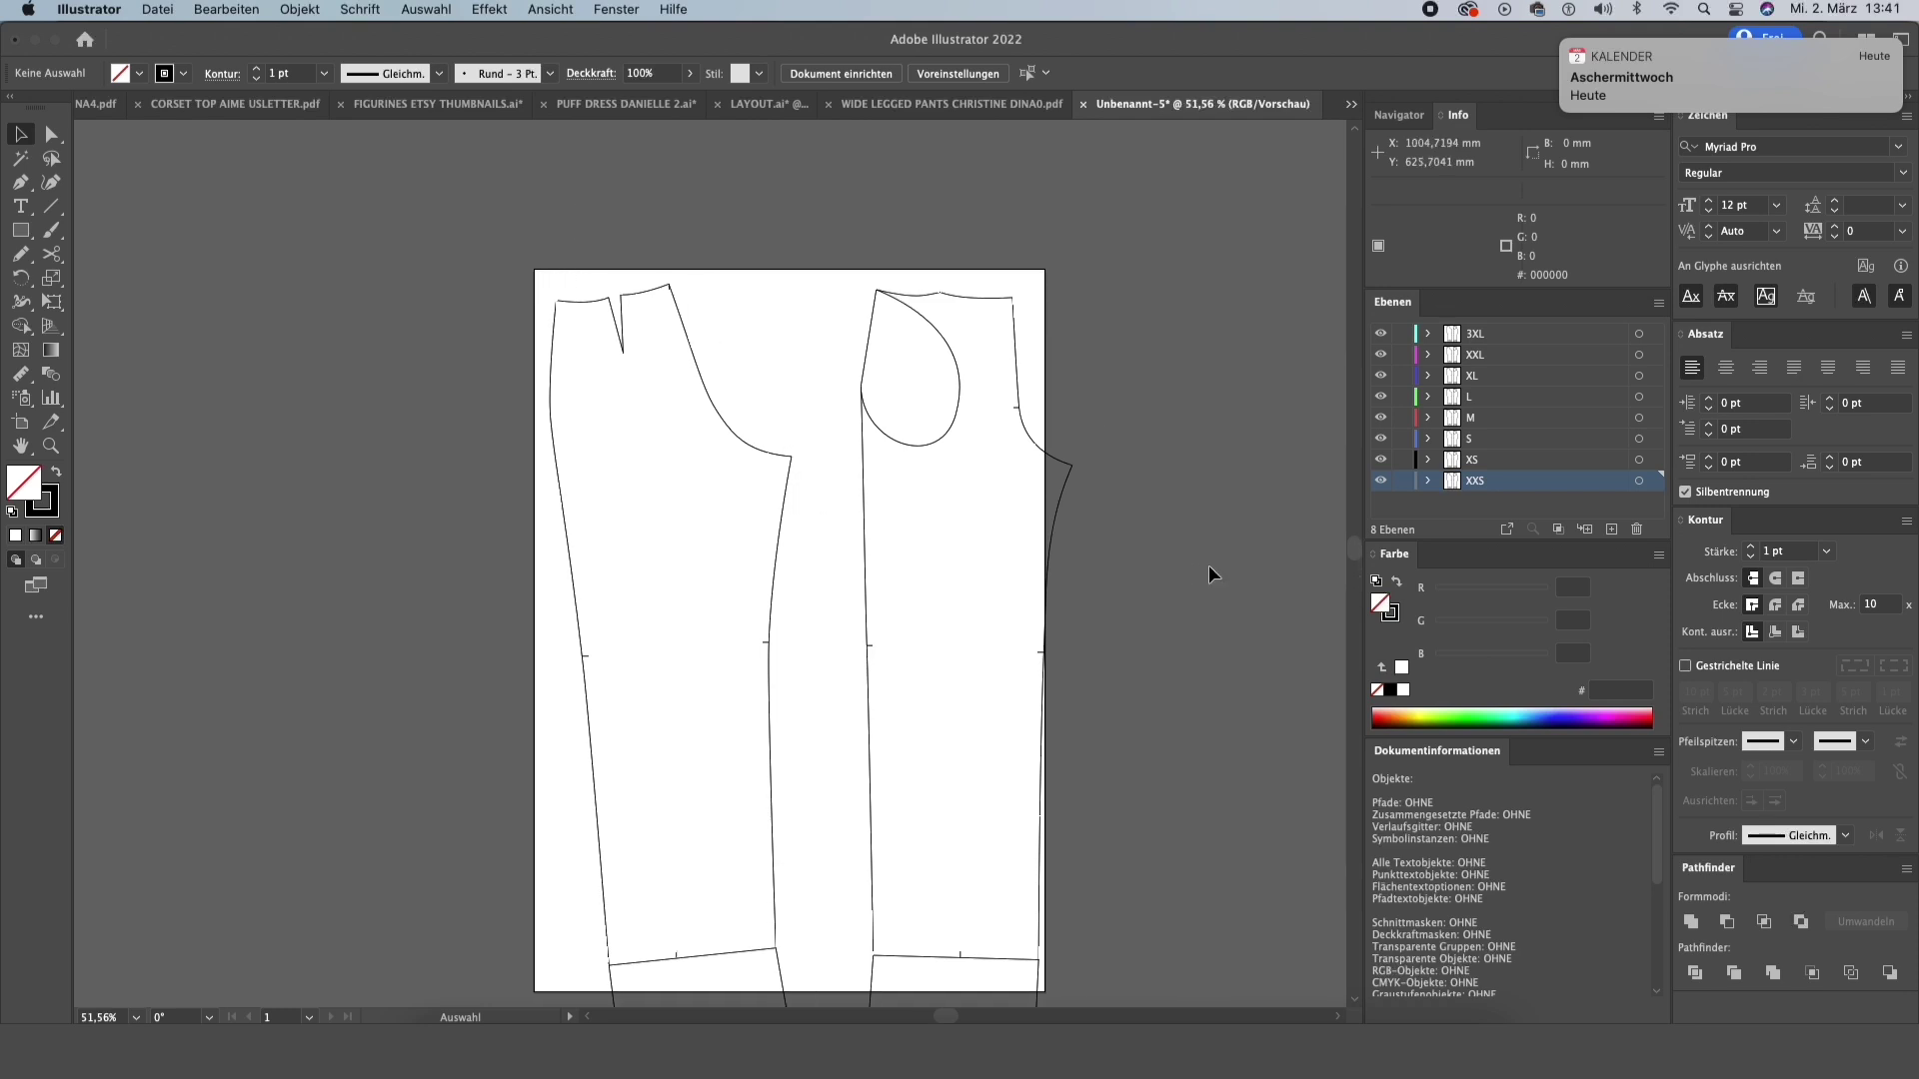
{"action": "scroll", "coordinate": [1209, 567], "scroll_direction": "down", "scroll_amount": 3}
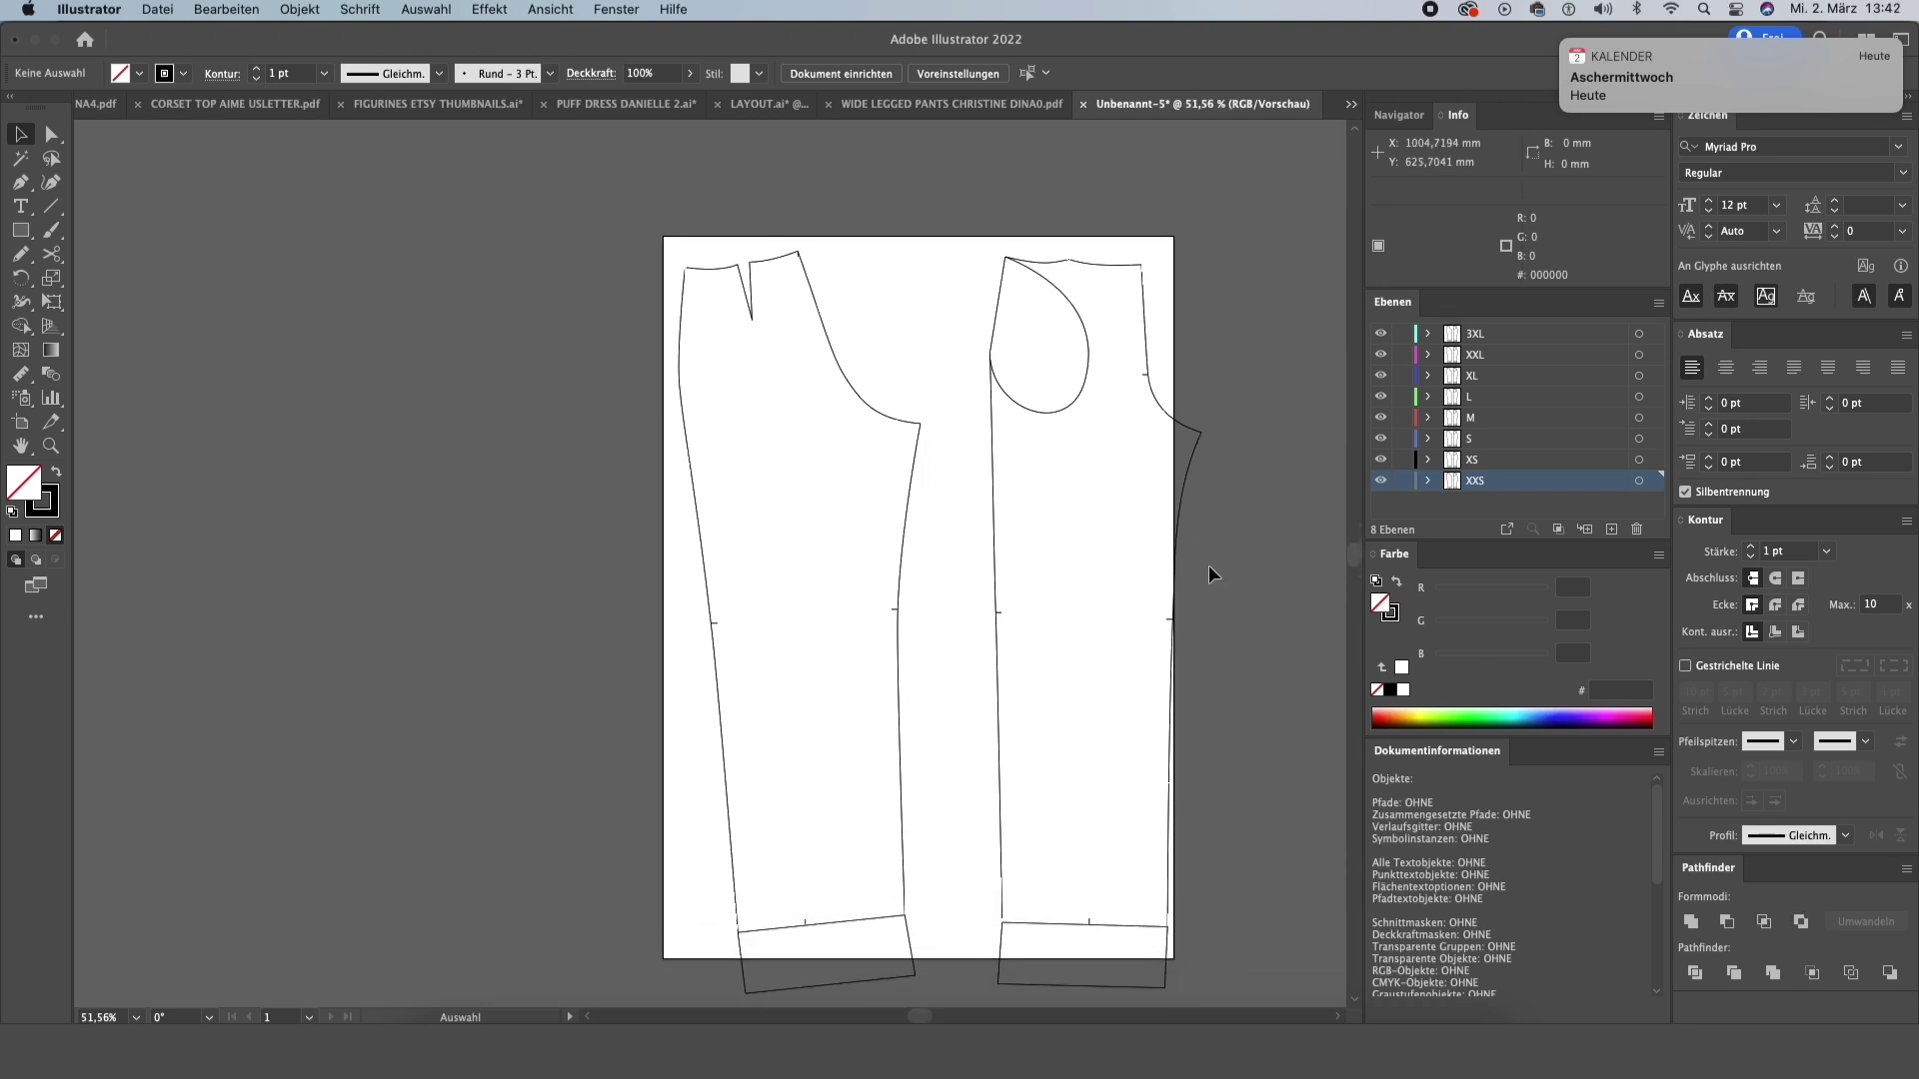
{"action": "scroll", "coordinate": [1208, 573], "scroll_direction": "left", "scroll_amount": 2}
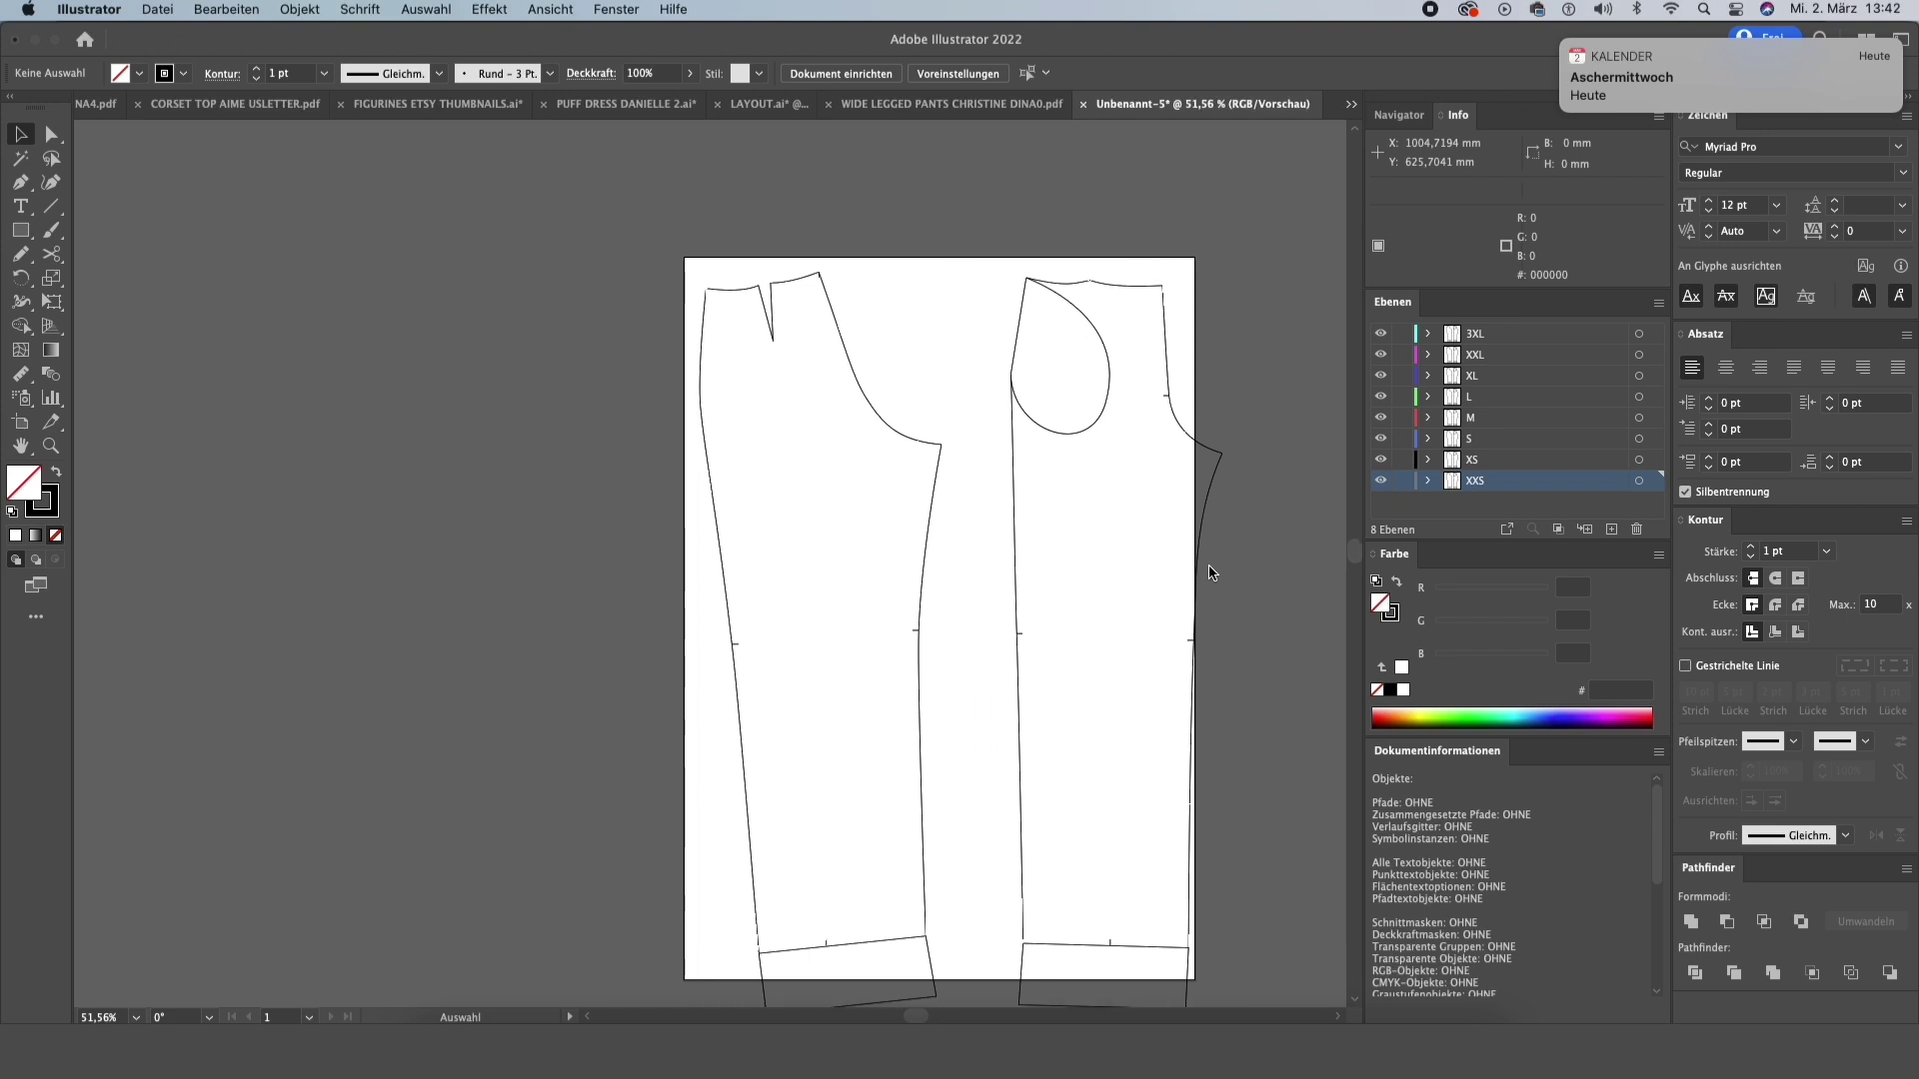
{"action": "scroll", "coordinate": [1209, 573], "scroll_direction": "down", "scroll_amount": 2}
{"action": "scroll", "coordinate": [1208, 572], "scroll_direction": "right", "scroll_amount": 4}
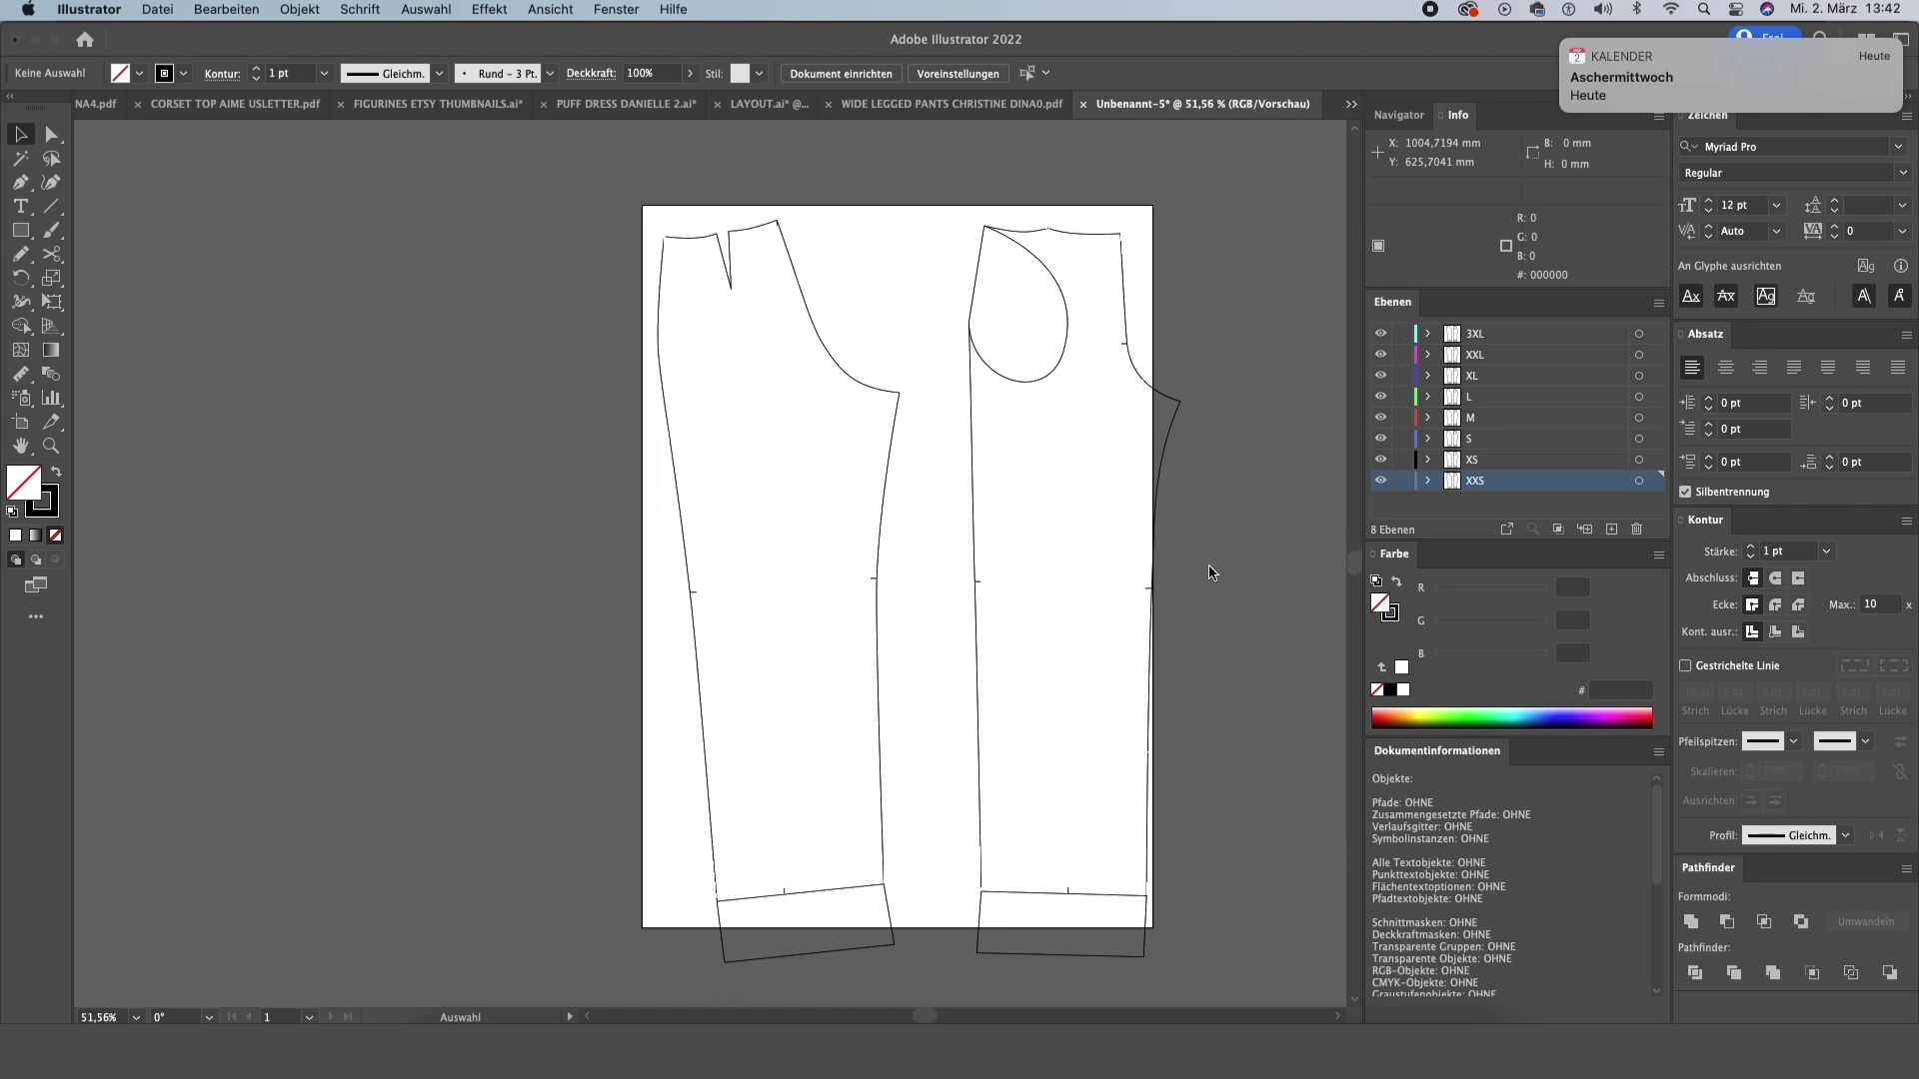
{"action": "scroll", "coordinate": [1209, 572], "scroll_direction": "left", "scroll_amount": 1}
{"action": "scroll", "coordinate": [1209, 572], "scroll_direction": "left", "scroll_amount": 4}
{"action": "scroll", "coordinate": [1209, 573], "scroll_direction": "right", "scroll_amount": 2}
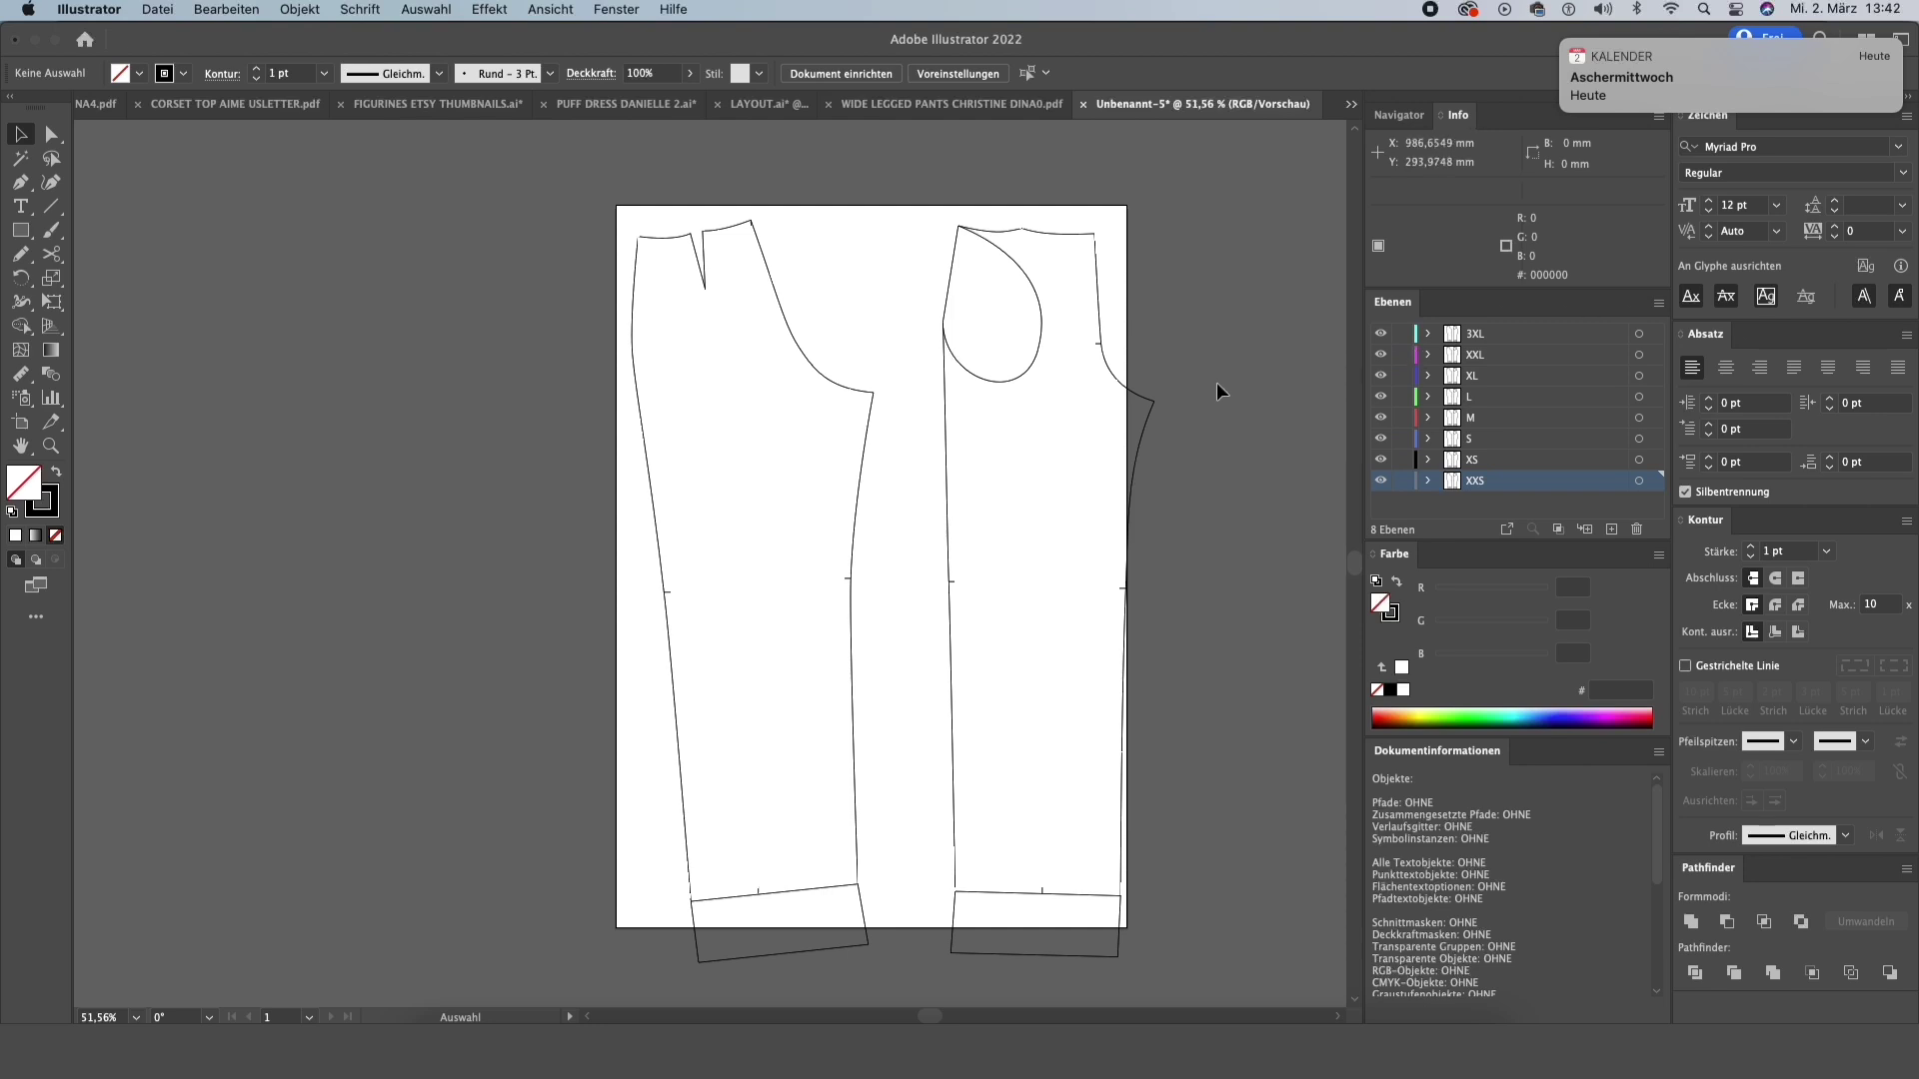
{"action": "scroll", "coordinate": [1210, 392], "scroll_direction": "up", "scroll_amount": 3}
{"action": "scroll", "coordinate": [1209, 393], "scroll_direction": "left", "scroll_amount": 1}
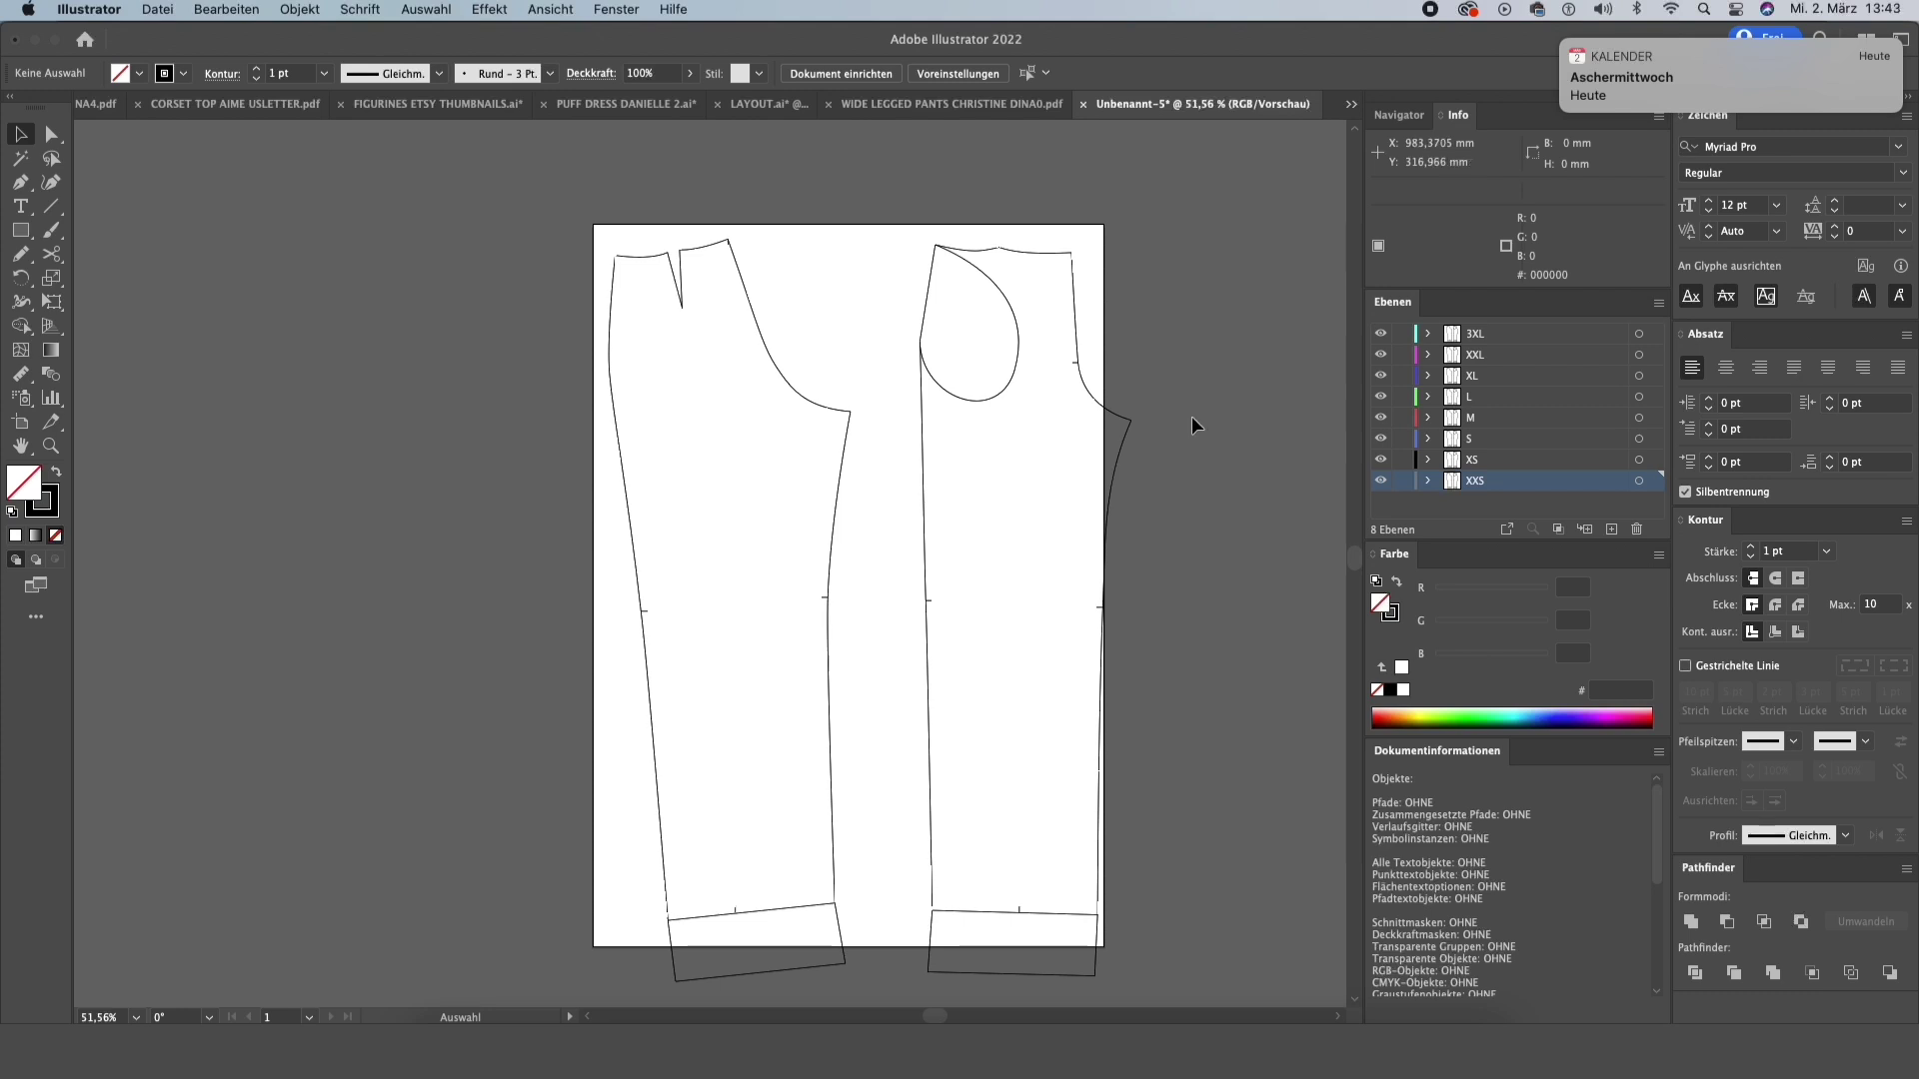
{"action": "scroll", "coordinate": [1192, 415], "scroll_direction": "down", "scroll_amount": 3}
{"action": "scroll", "coordinate": [1190, 417], "scroll_direction": "left", "scroll_amount": 2}
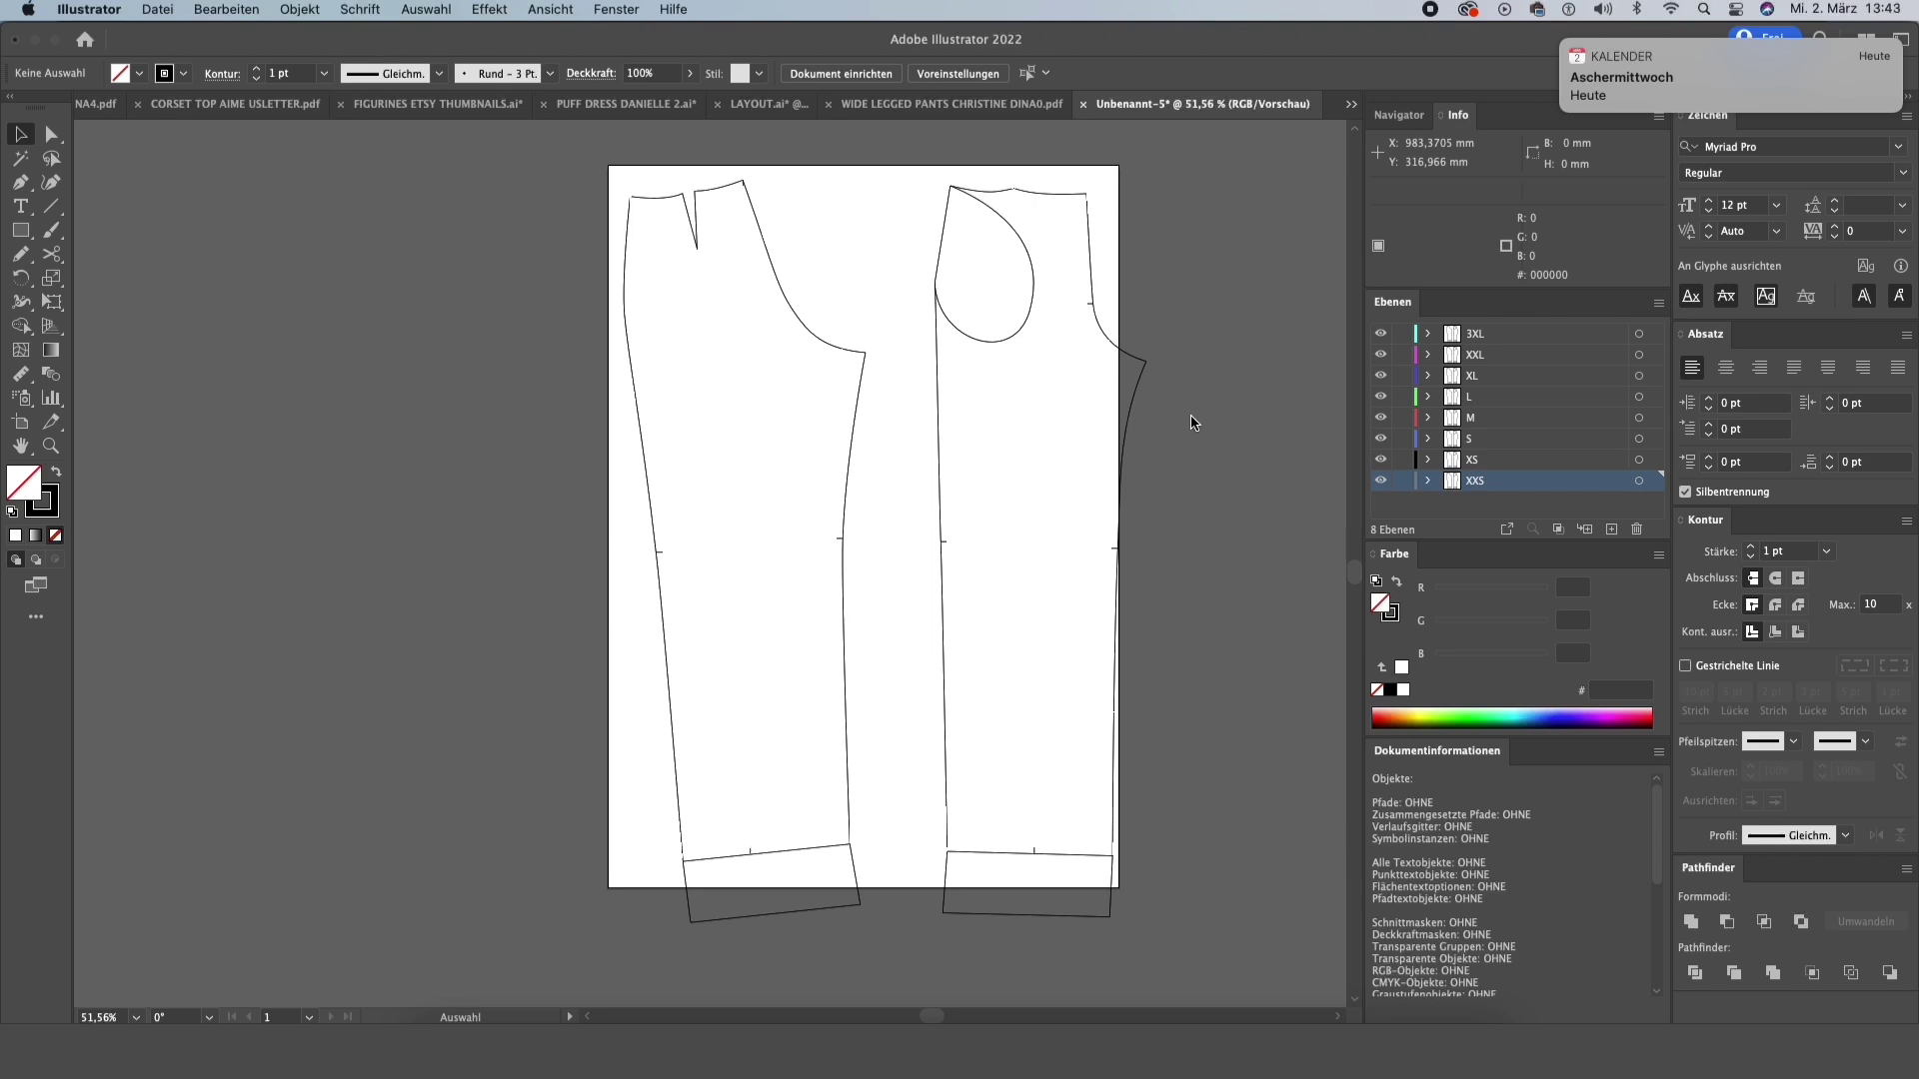
{"action": "scroll", "coordinate": [1198, 418], "scroll_direction": "right", "scroll_amount": 5}
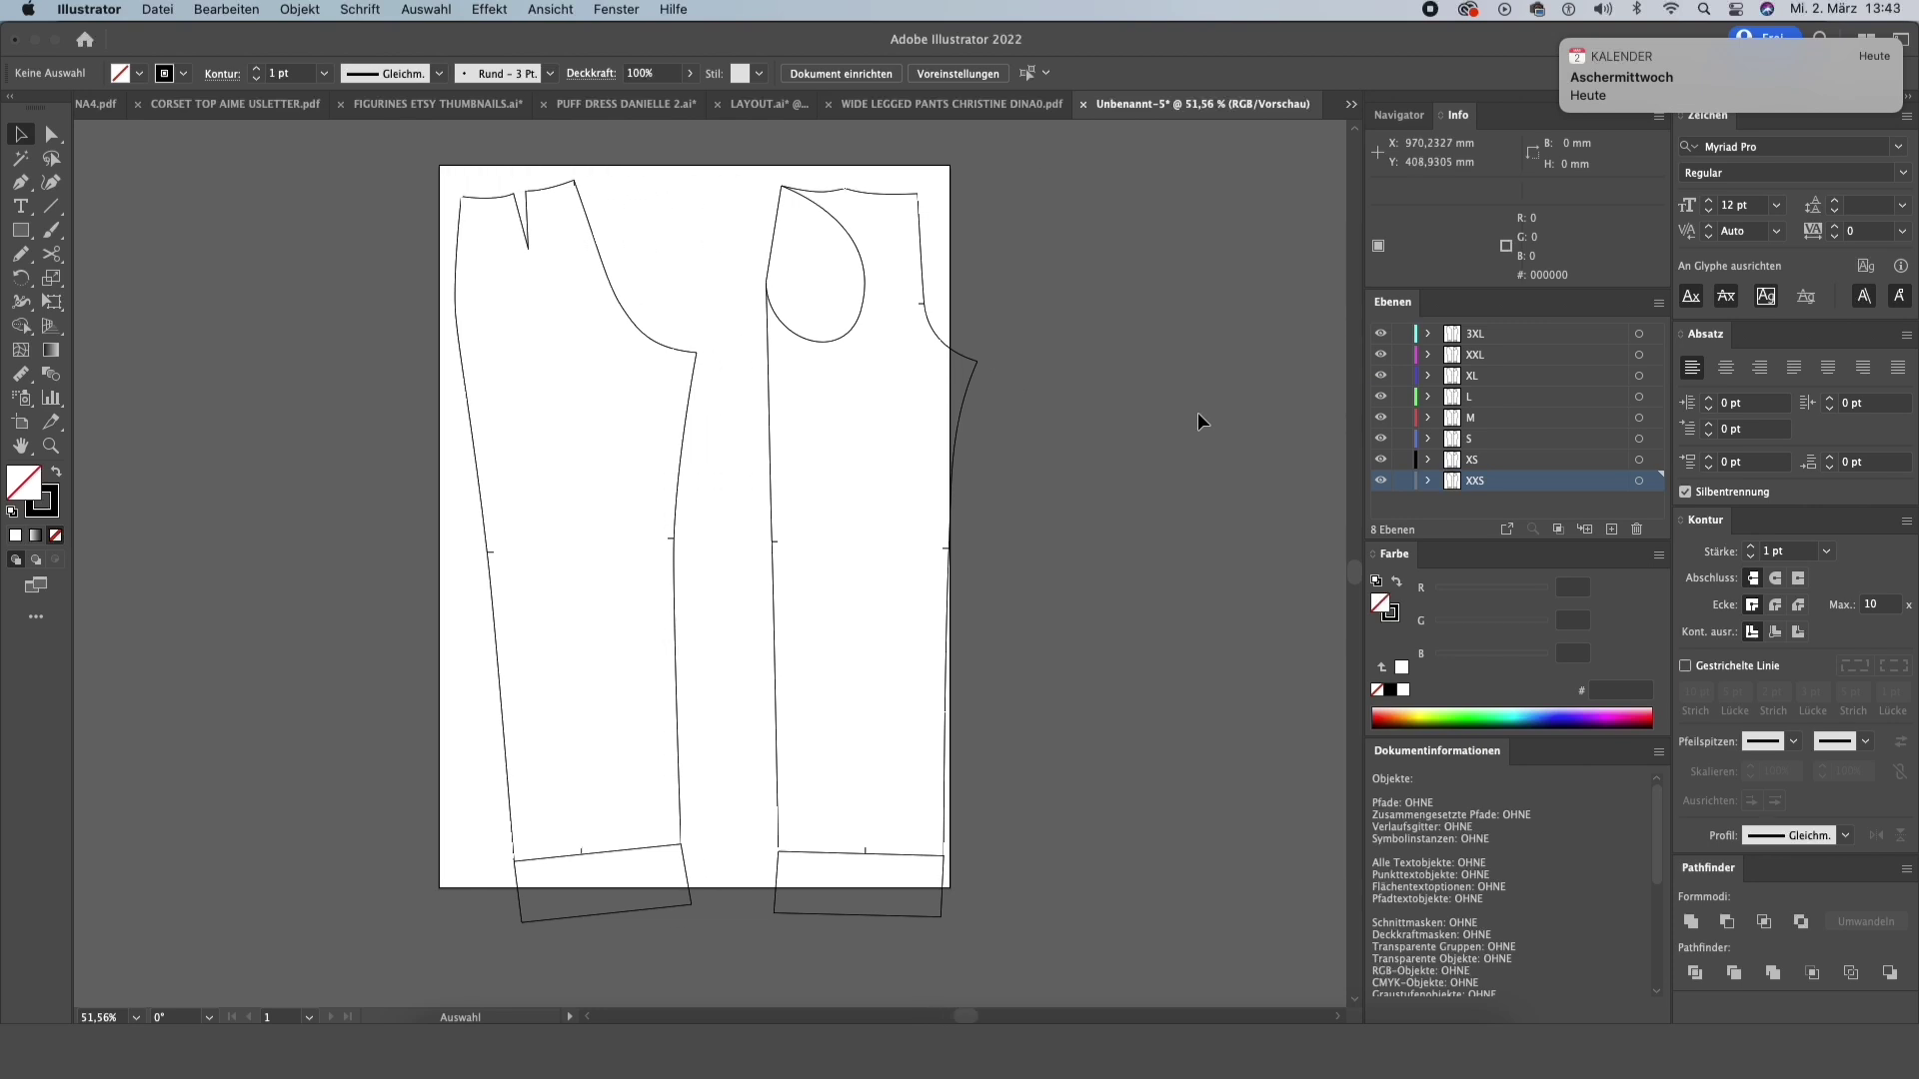
{"action": "scroll", "coordinate": [1198, 413], "scroll_direction": "left", "scroll_amount": 2}
{"action": "scroll", "coordinate": [1198, 412], "scroll_direction": "up", "scroll_amount": 2}
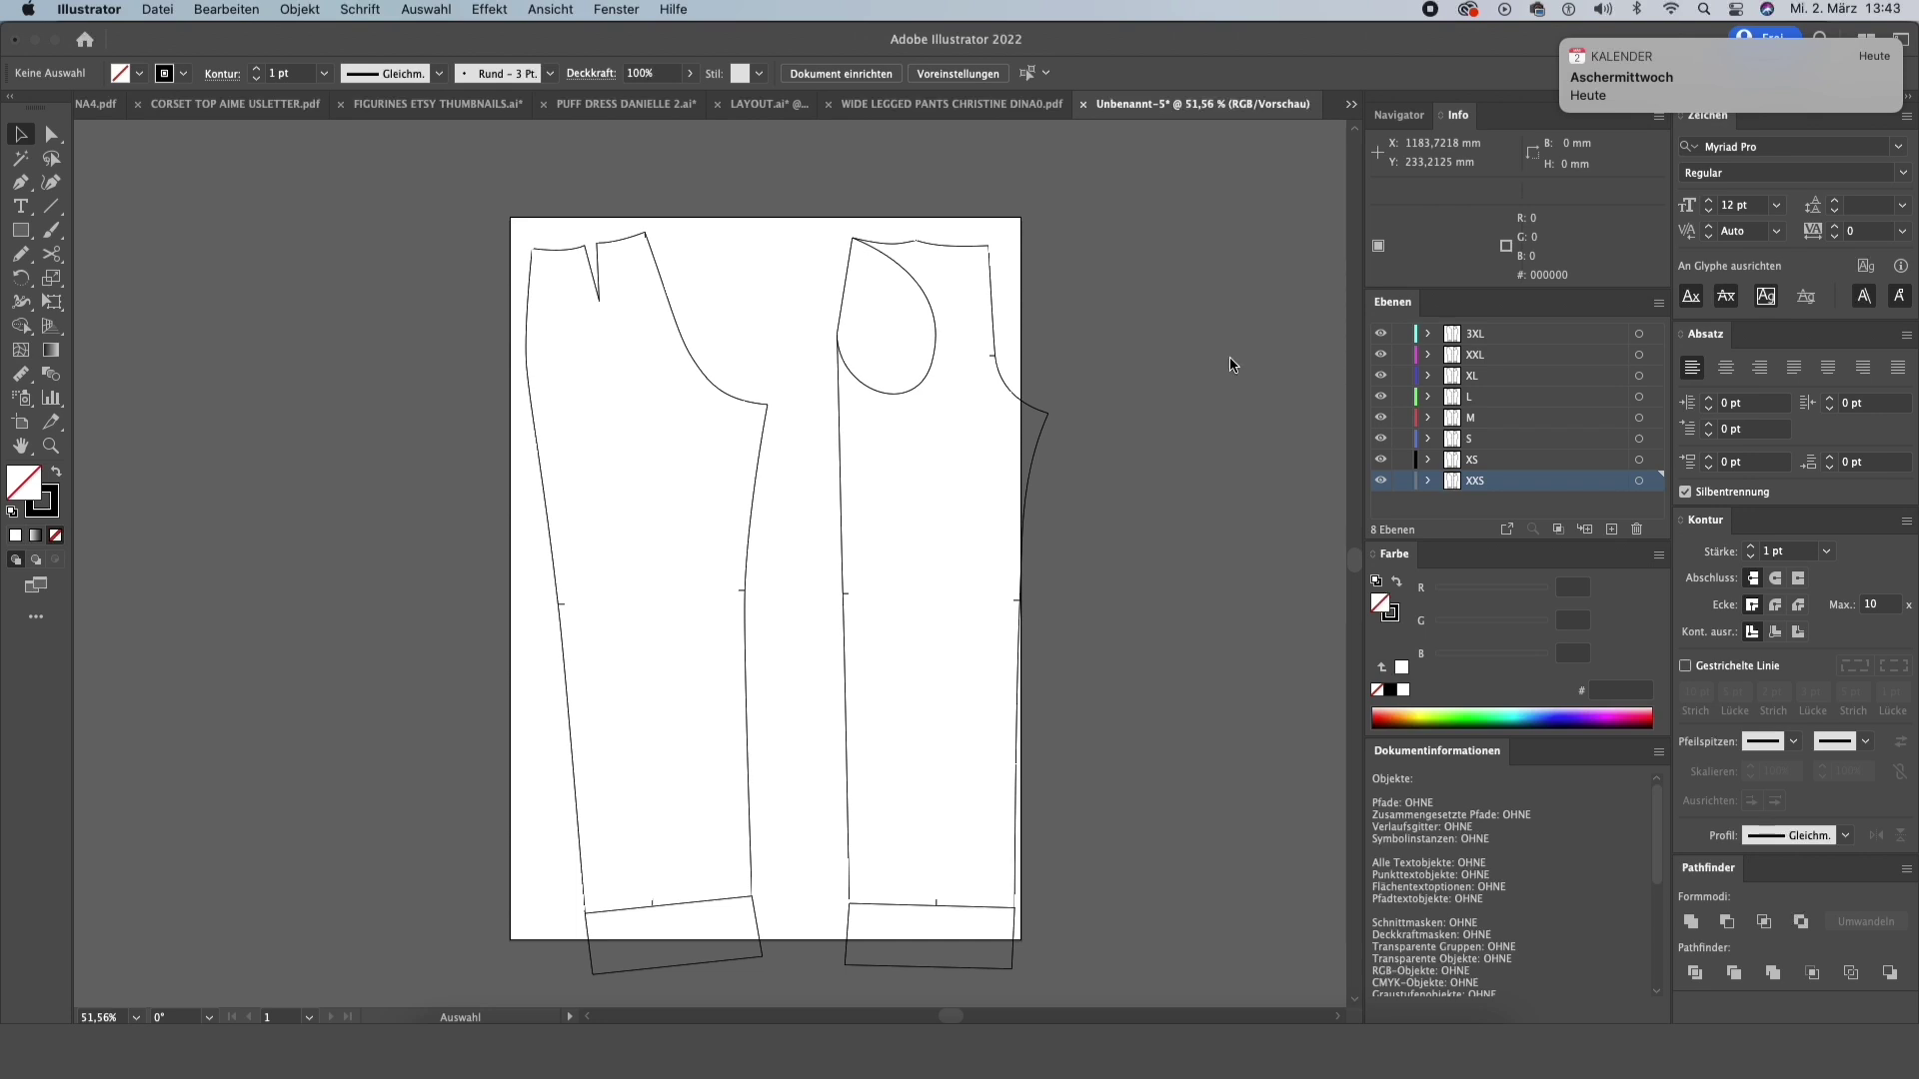
{"action": "scroll", "coordinate": [1234, 365], "scroll_direction": "right", "scroll_amount": 1}
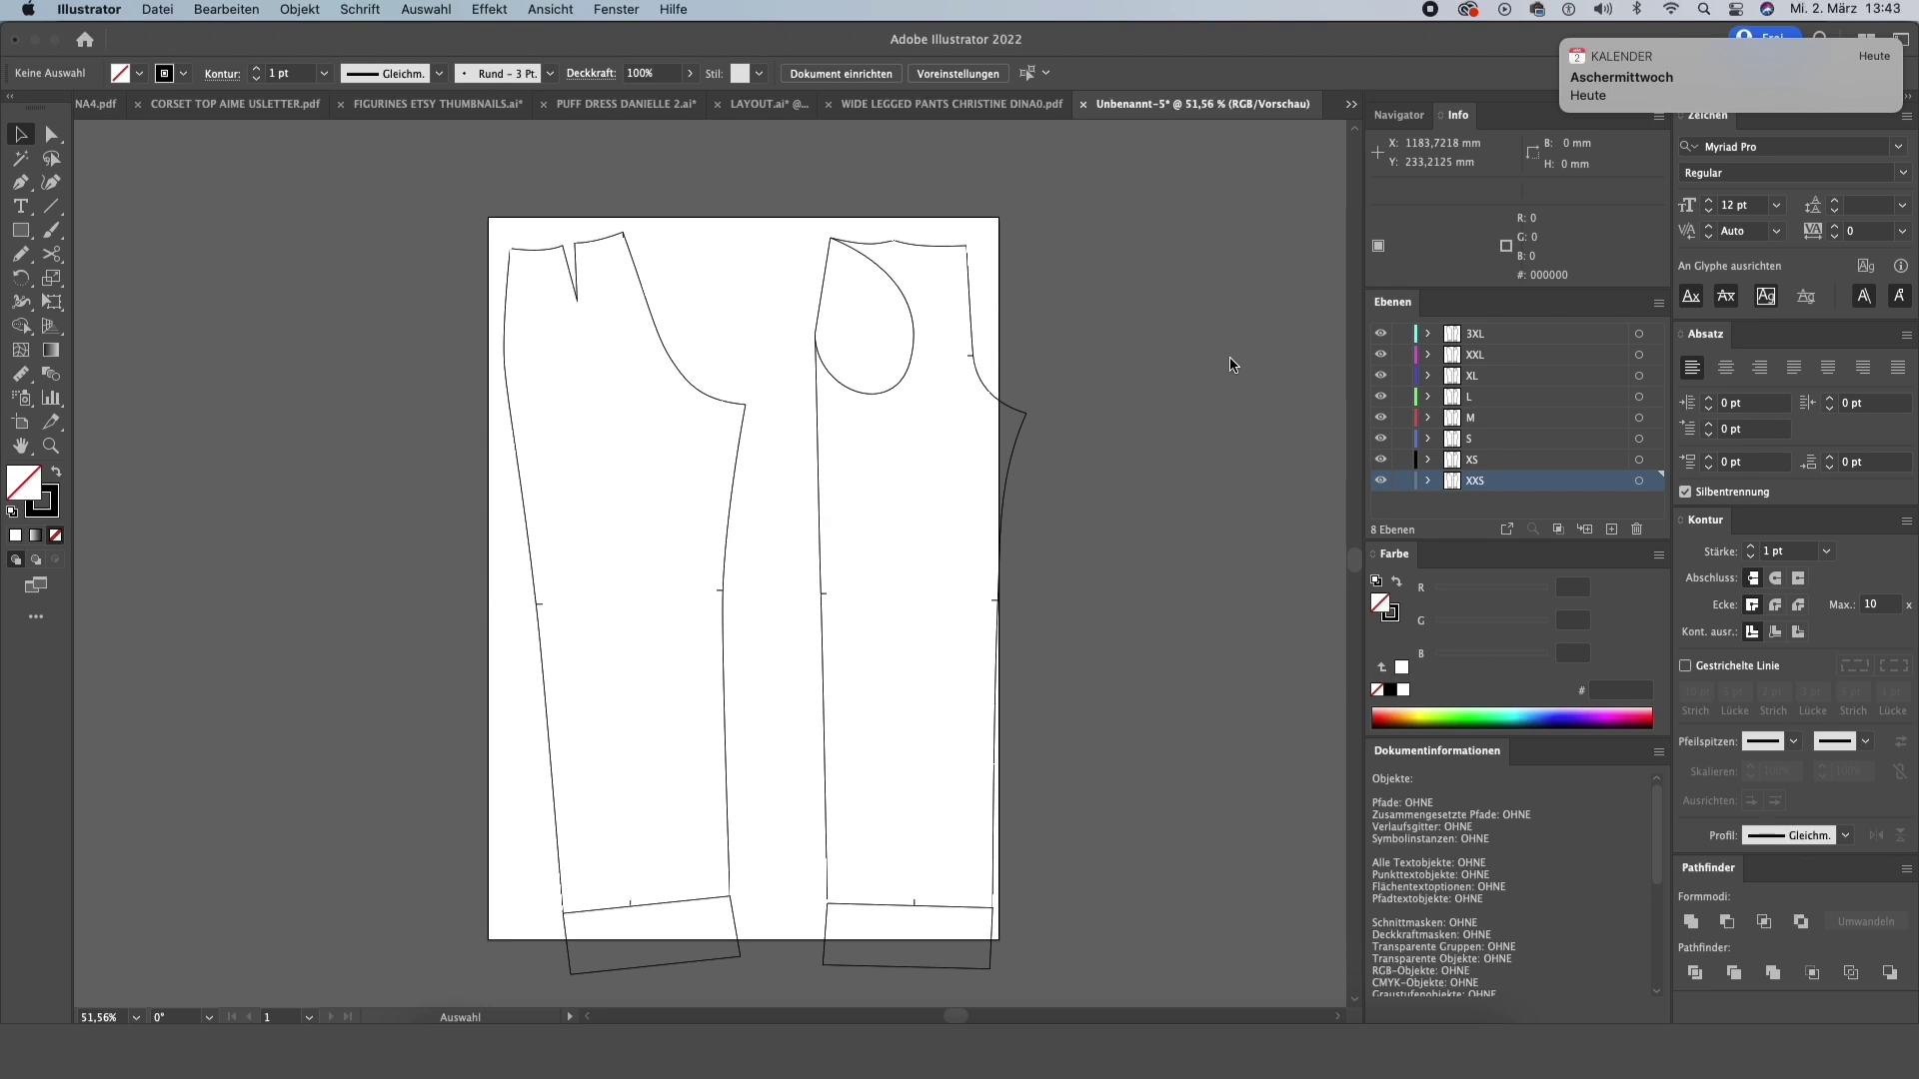
{"action": "scroll", "coordinate": [1234, 364], "scroll_direction": "left", "scroll_amount": 4}
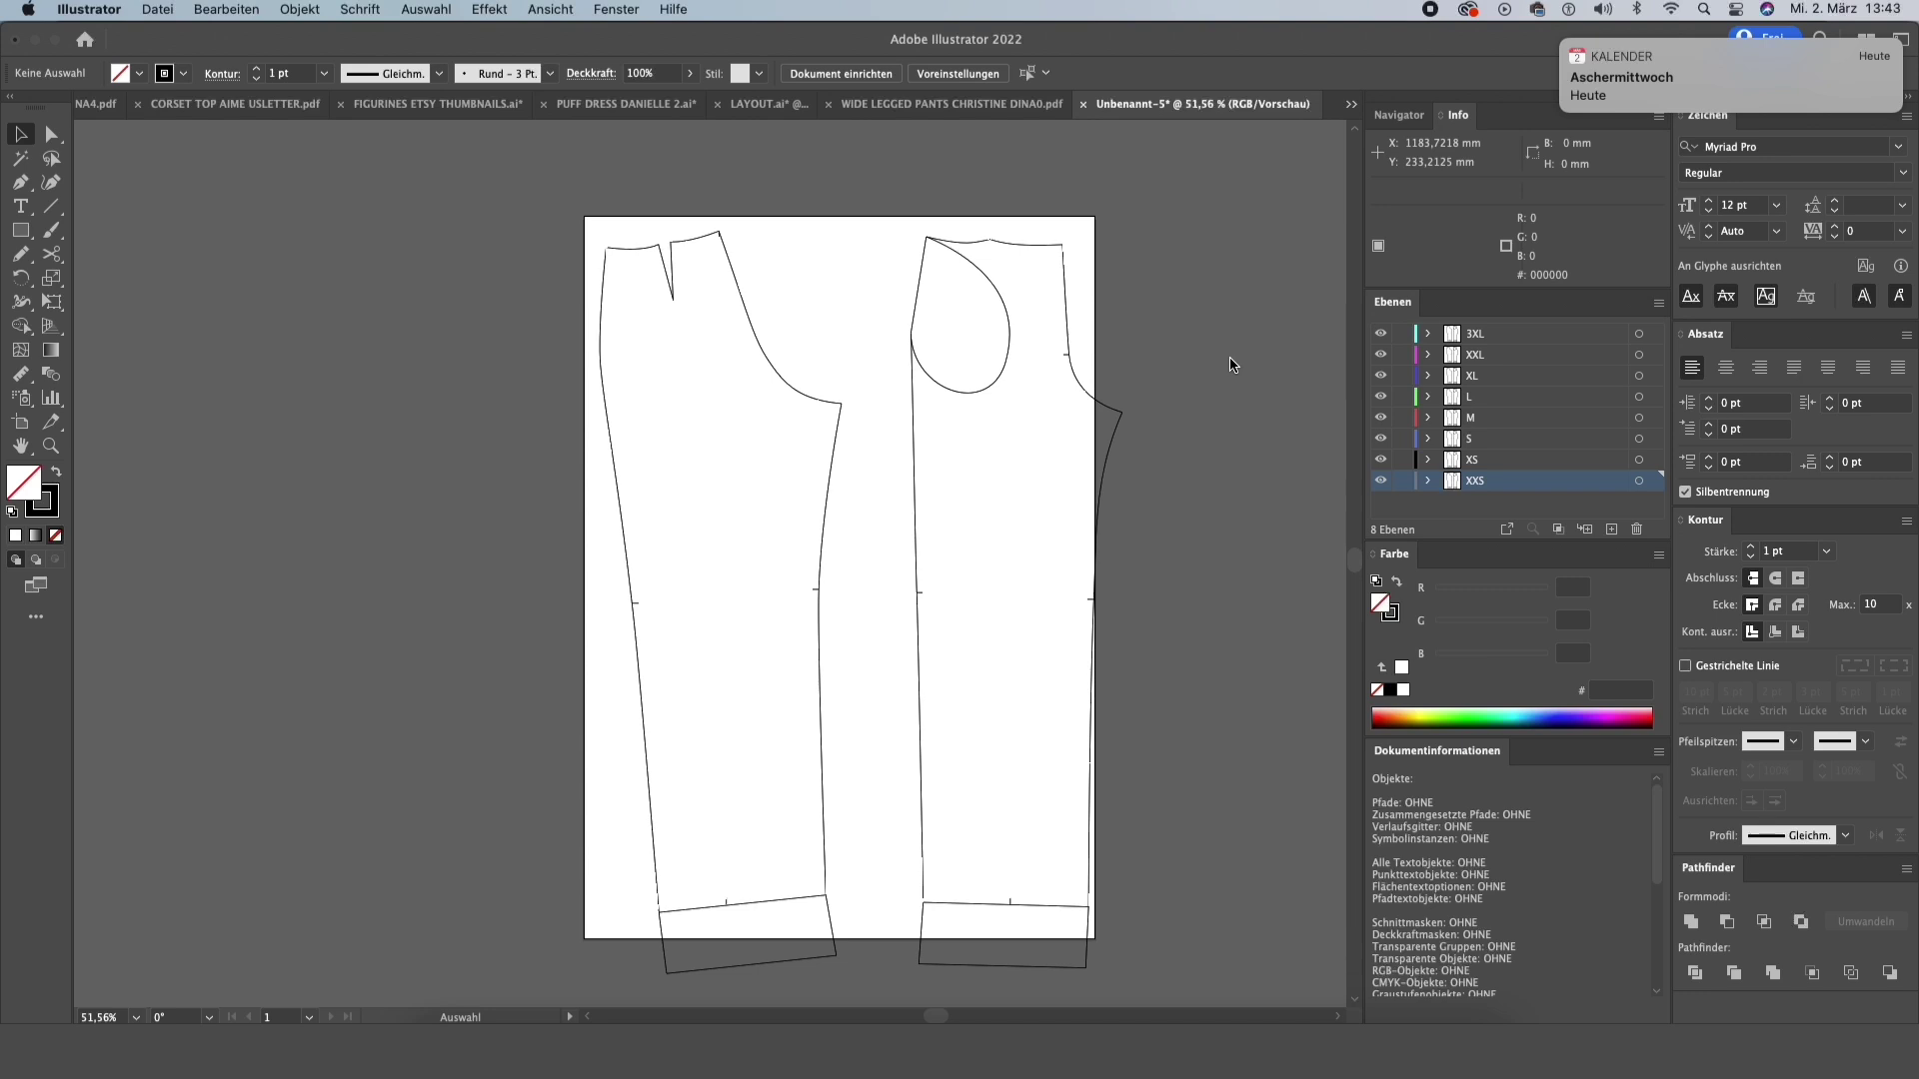
{"action": "scroll", "coordinate": [1214, 375], "scroll_direction": "right", "scroll_amount": 3}
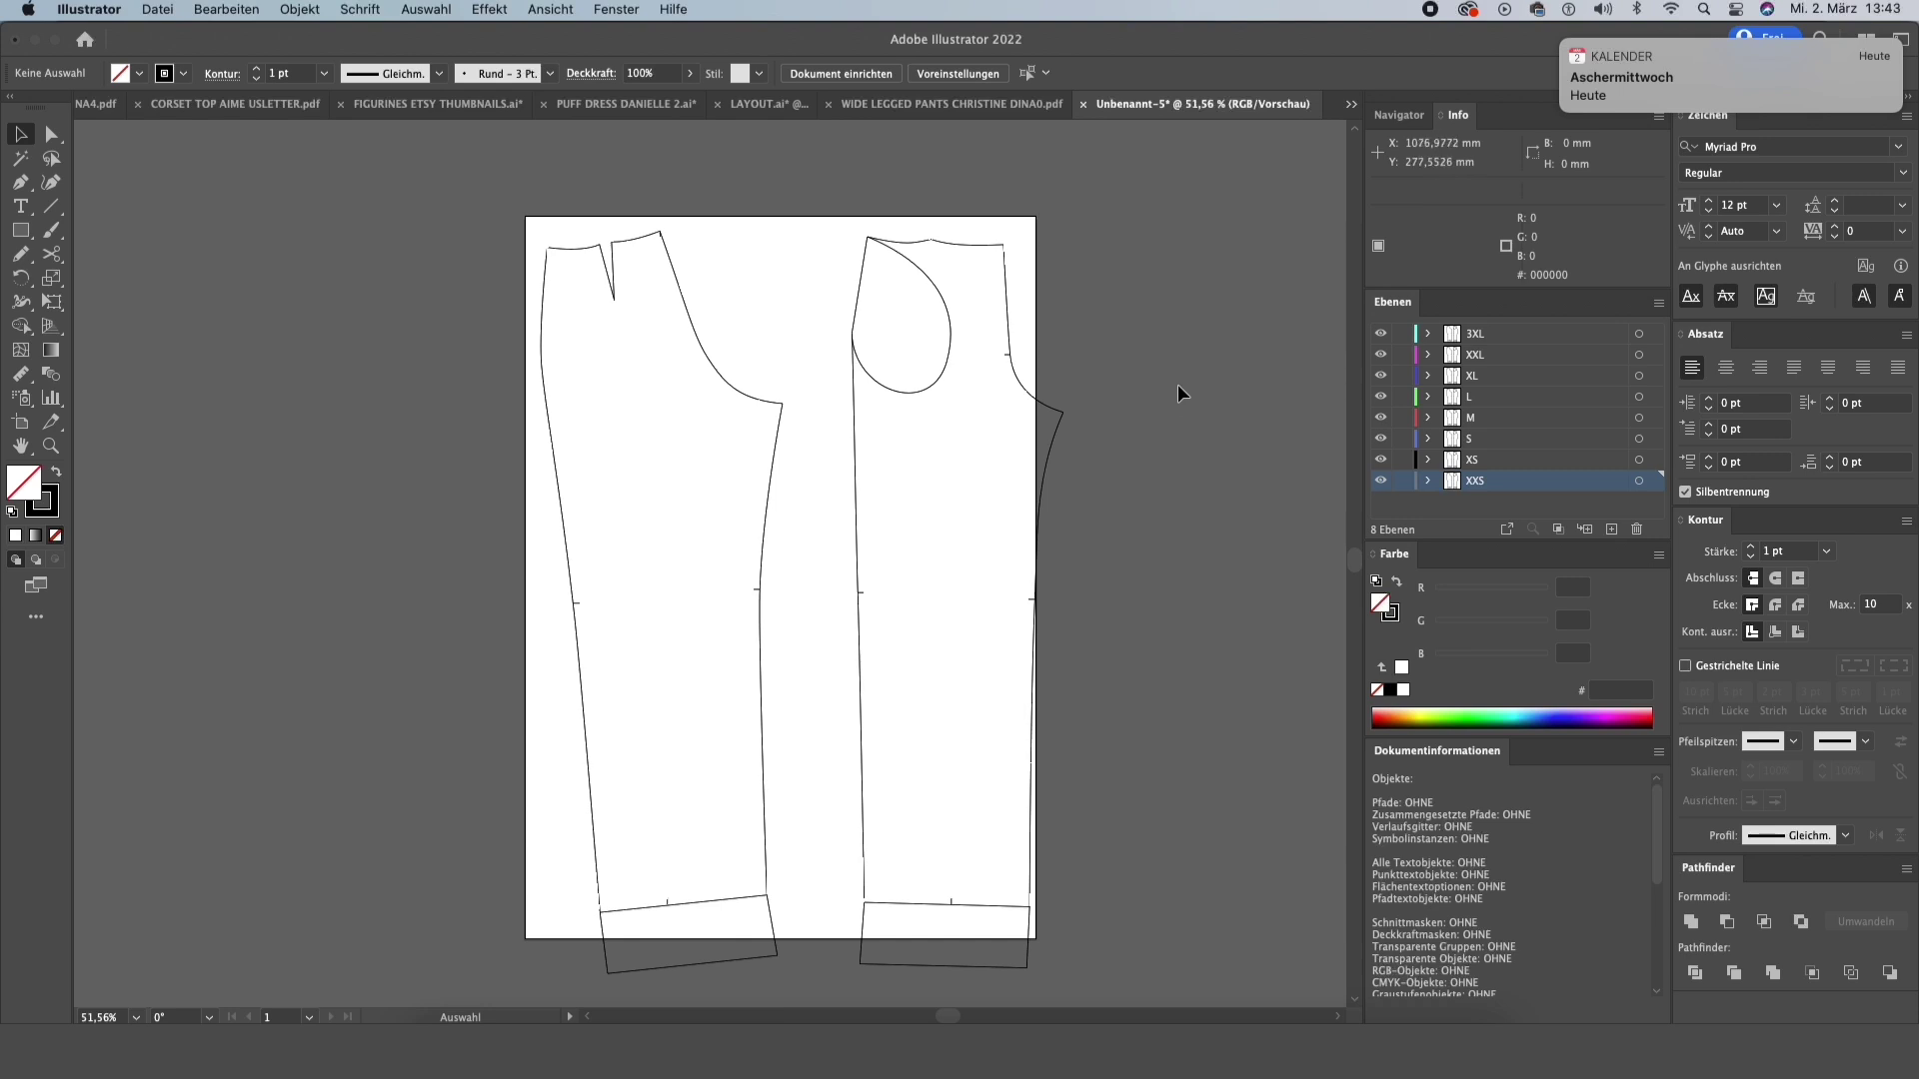
{"action": "scroll", "coordinate": [1178, 384], "scroll_direction": "right", "scroll_amount": 1}
{"action": "scroll", "coordinate": [692, 403], "scroll_direction": "left", "scroll_amount": 2}
{"action": "scroll", "coordinate": [692, 403], "scroll_direction": "right", "scroll_amount": 2}
- Draw a lengthwise line about 1277 mm long and a crosswise line at knee level through the pants piece with the dart
{"action": "key", "text": "backslash"}
{"action": "left_click_drag", "start_coordinate": [607, 229], "coordinate": [697, 978]}
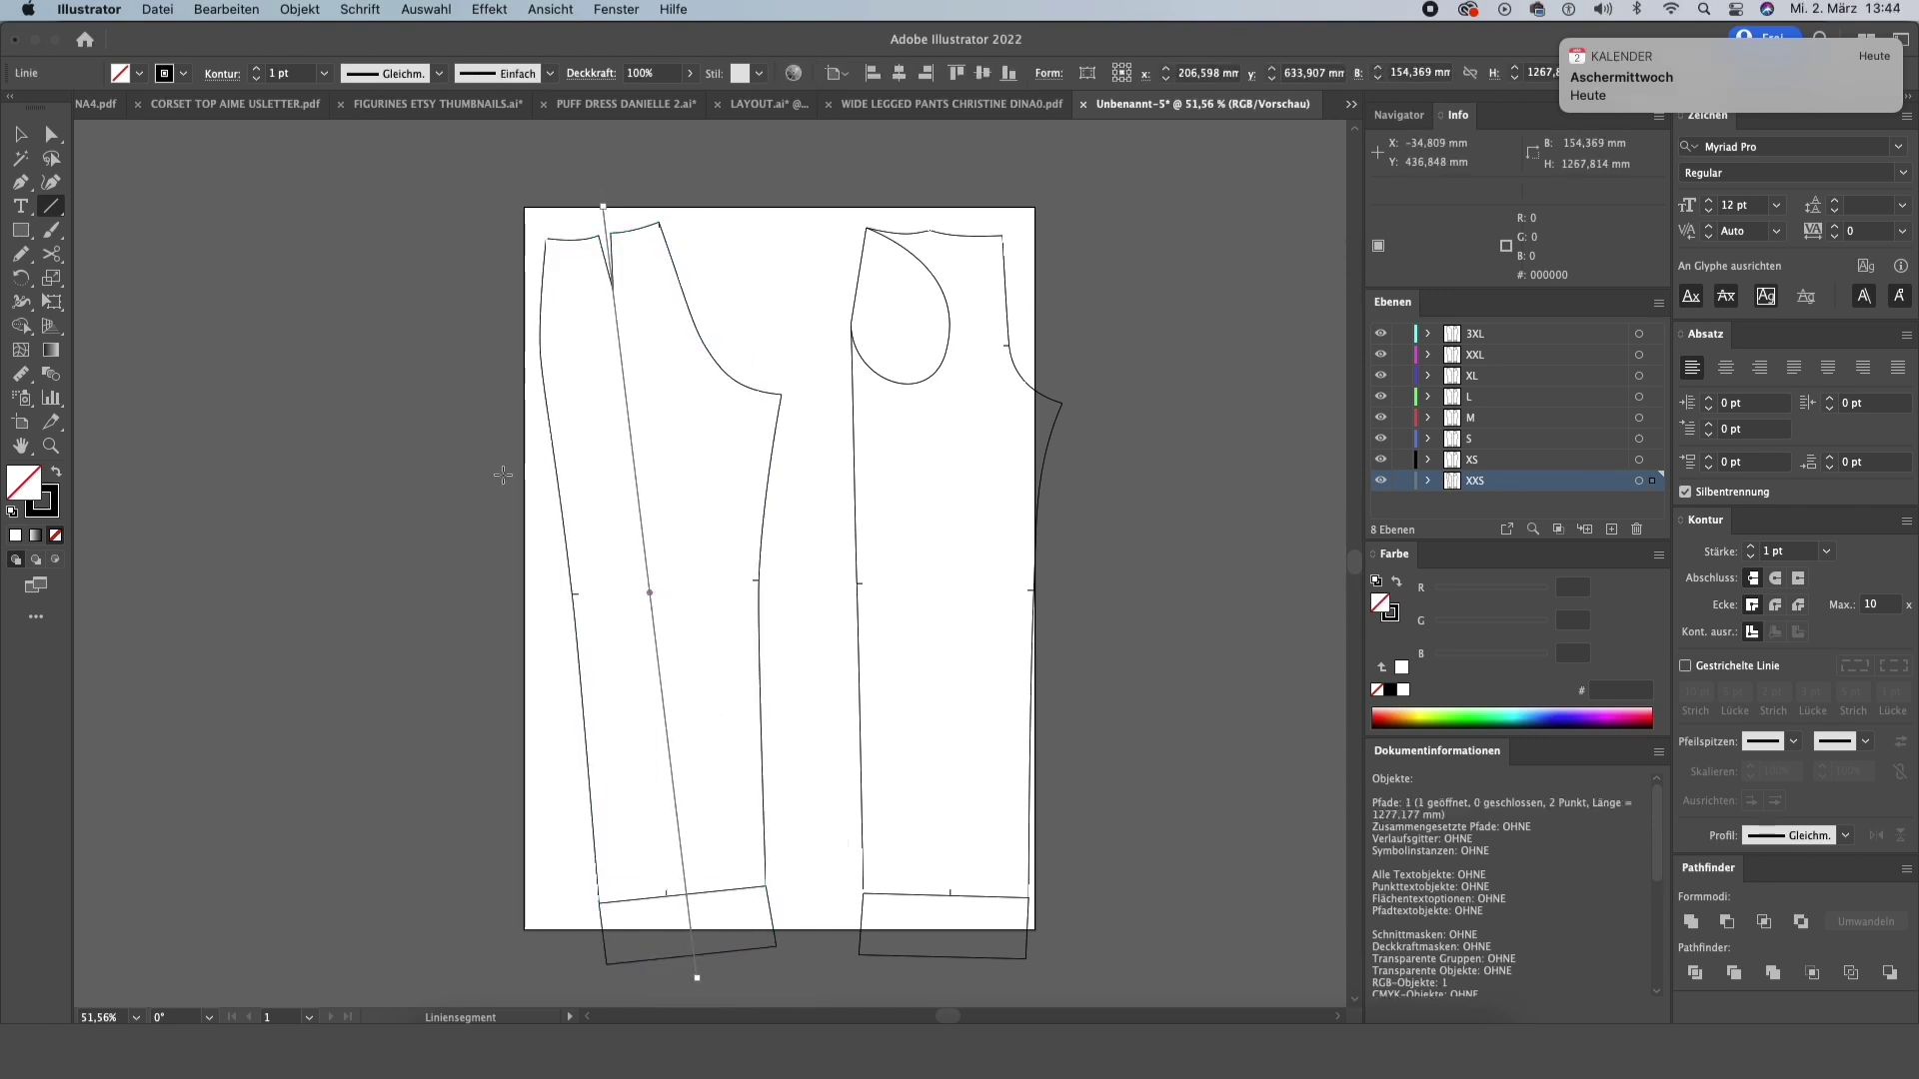
{"action": "left_click_drag", "start_coordinate": [531, 594], "coordinate": [788, 579]}
{"action": "key", "text": "v"}
{"action": "key", "text": "super+shift+a"}
- Choose an arrowhead for the line end and draw a diagonal line about 302 mm long towards the darted piece's crotch curve
{"action": "key", "text": "p"}
{"action": "left_click", "coordinate": [1834, 740]}
{"action": "left_click", "coordinate": [1819, 493]}
{"action": "left_click", "coordinate": [676, 515]}
{"action": "left_click", "coordinate": [765, 355]}
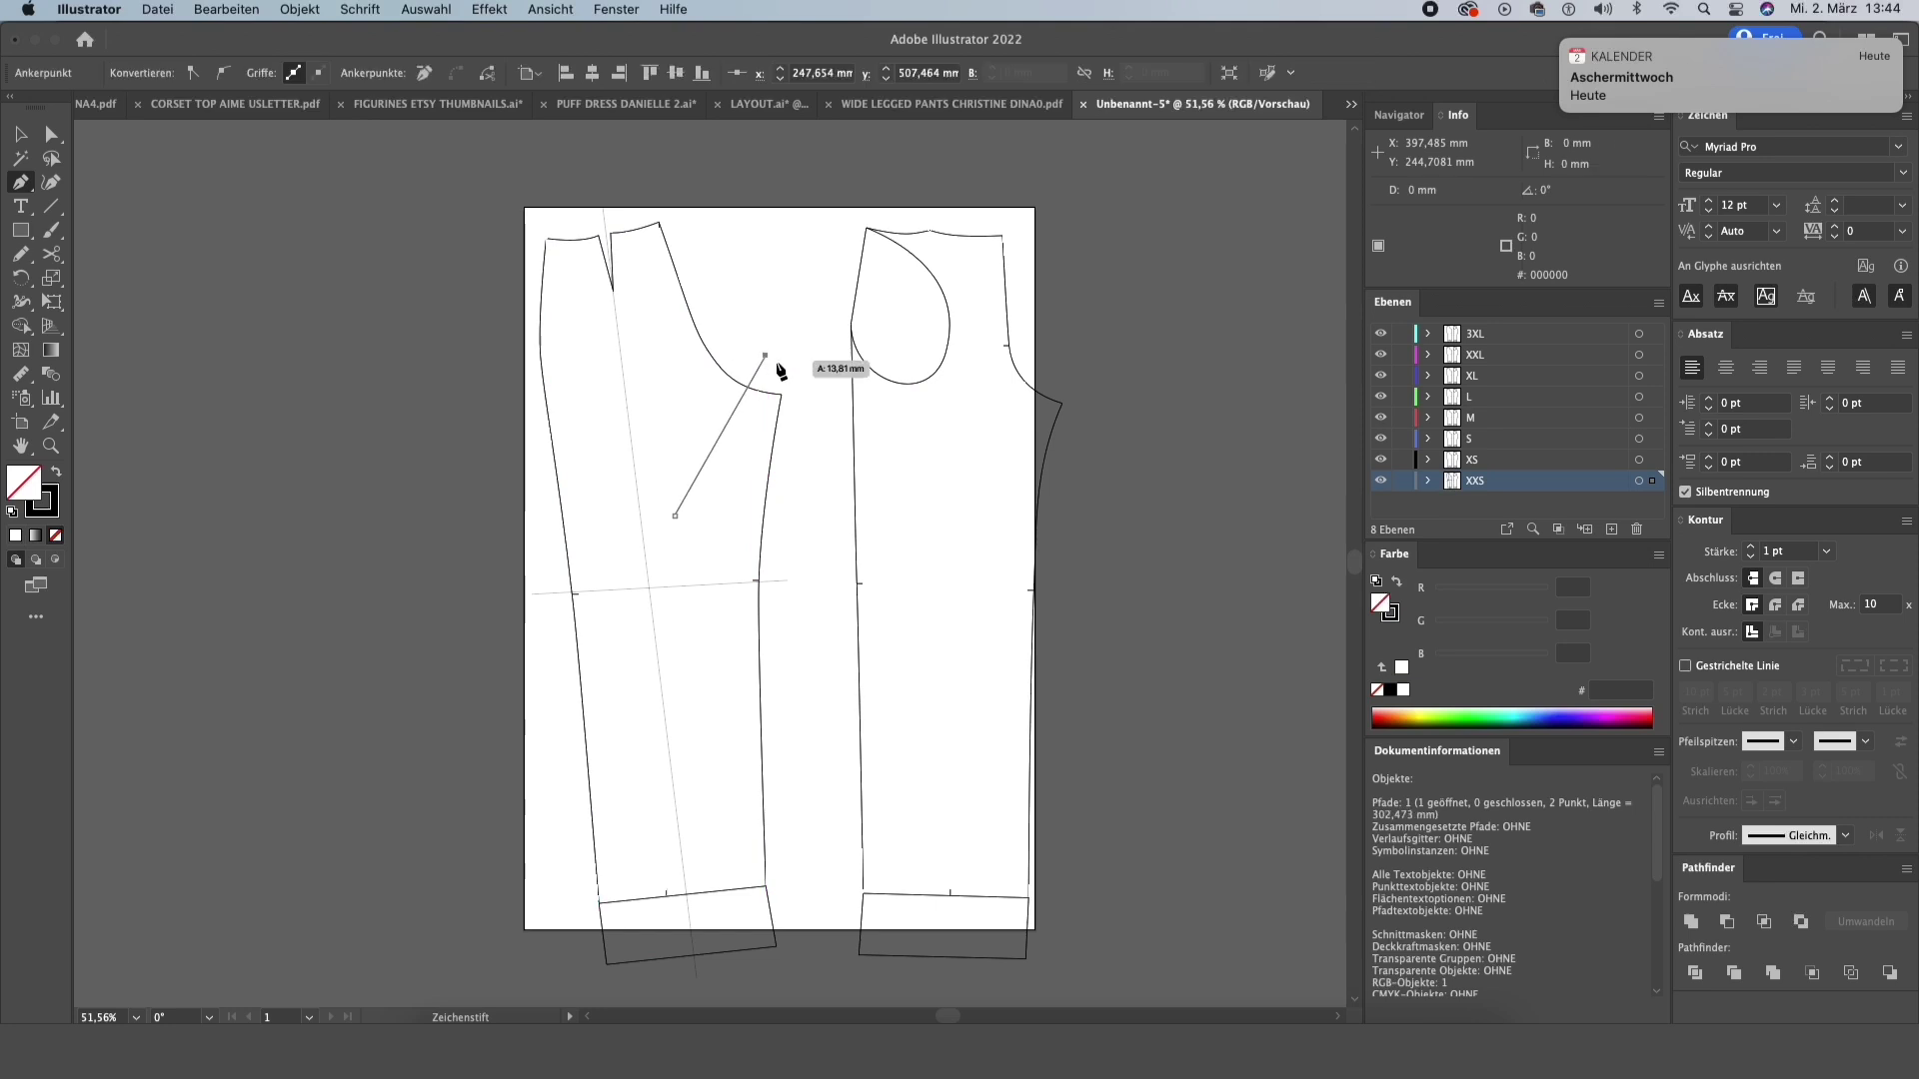
- Draw one outward diagonal line in each of the three remaining quarters of the darted pants piece, and deselect everything
{"action": "key", "text": "a"}
{"action": "key", "text": "p"}
{"action": "left_click", "coordinate": [716, 650]}
{"action": "left_click", "coordinate": [790, 756]}
{"action": "key", "text": "Escape"}
{"action": "left_click", "coordinate": [643, 719]}
{"action": "left_click", "coordinate": [540, 841]}
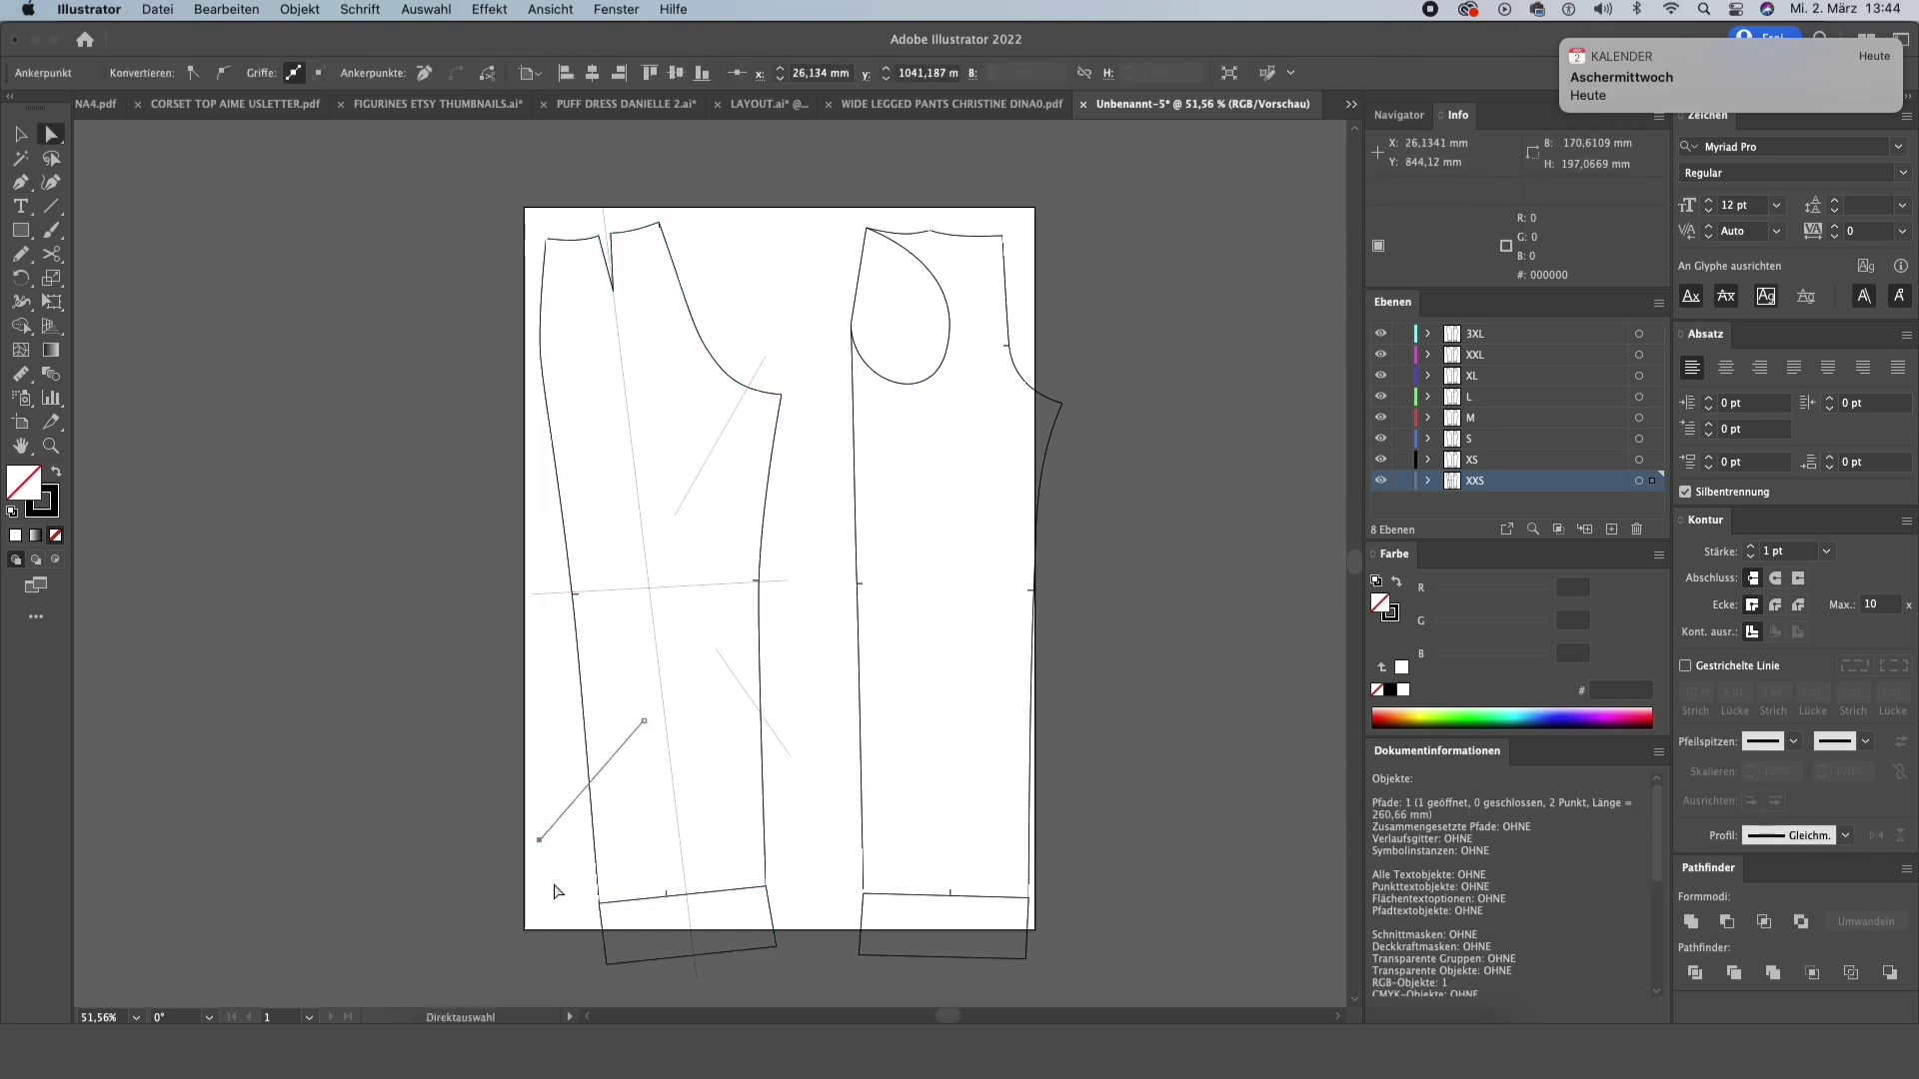
{"action": "key", "text": "Escape"}
{"action": "left_click", "coordinate": [612, 498]}
{"action": "left_click", "coordinate": [471, 340]}
{"action": "key", "text": "a"}
{"action": "left_click", "coordinate": [449, 469]}
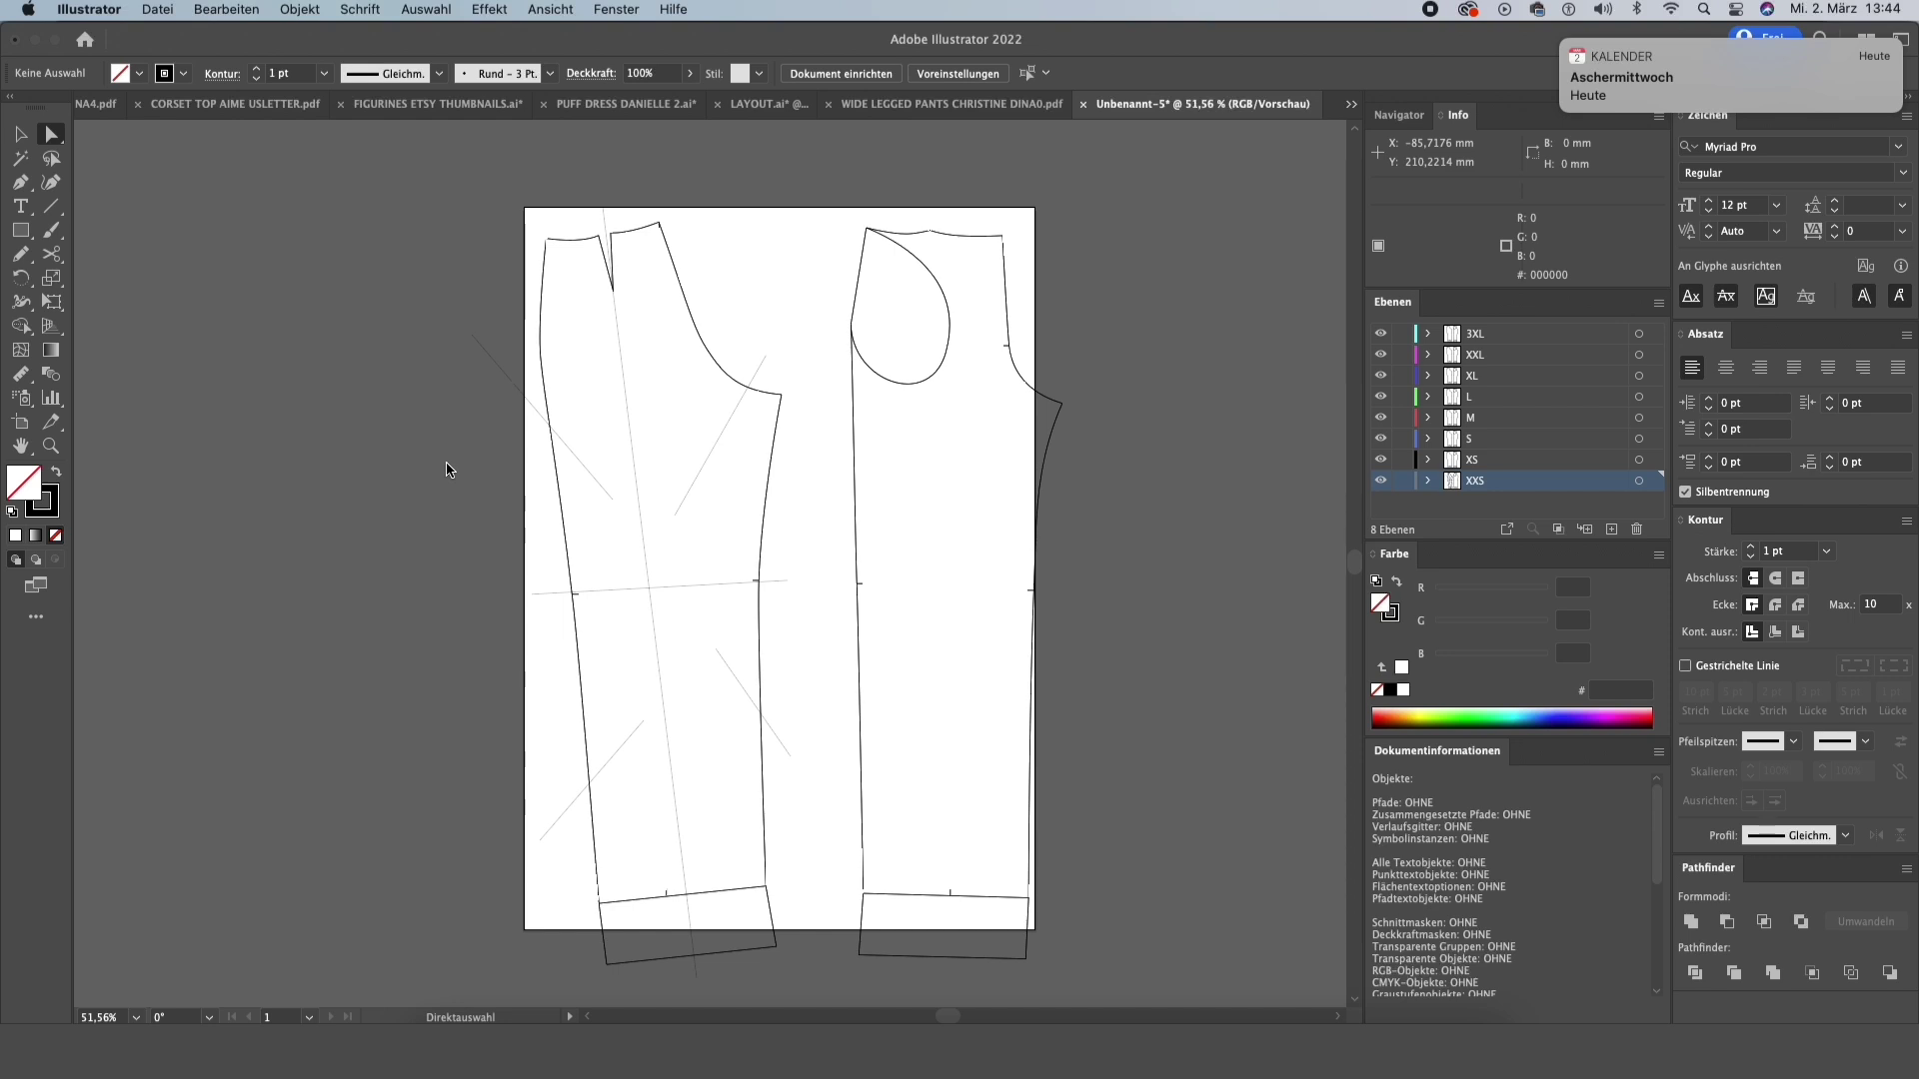
- Undo all the diagonal, crosswise and lengthwise lines drawn over the darted pants piece
{"action": "key", "text": "super+z"}
{"action": "key", "text": "super+z"}
{"action": "key", "text": "super+z"}
{"action": "key", "text": "super+z"}
{"action": "key", "text": "super+z"}
{"action": "key", "text": "super+z"}
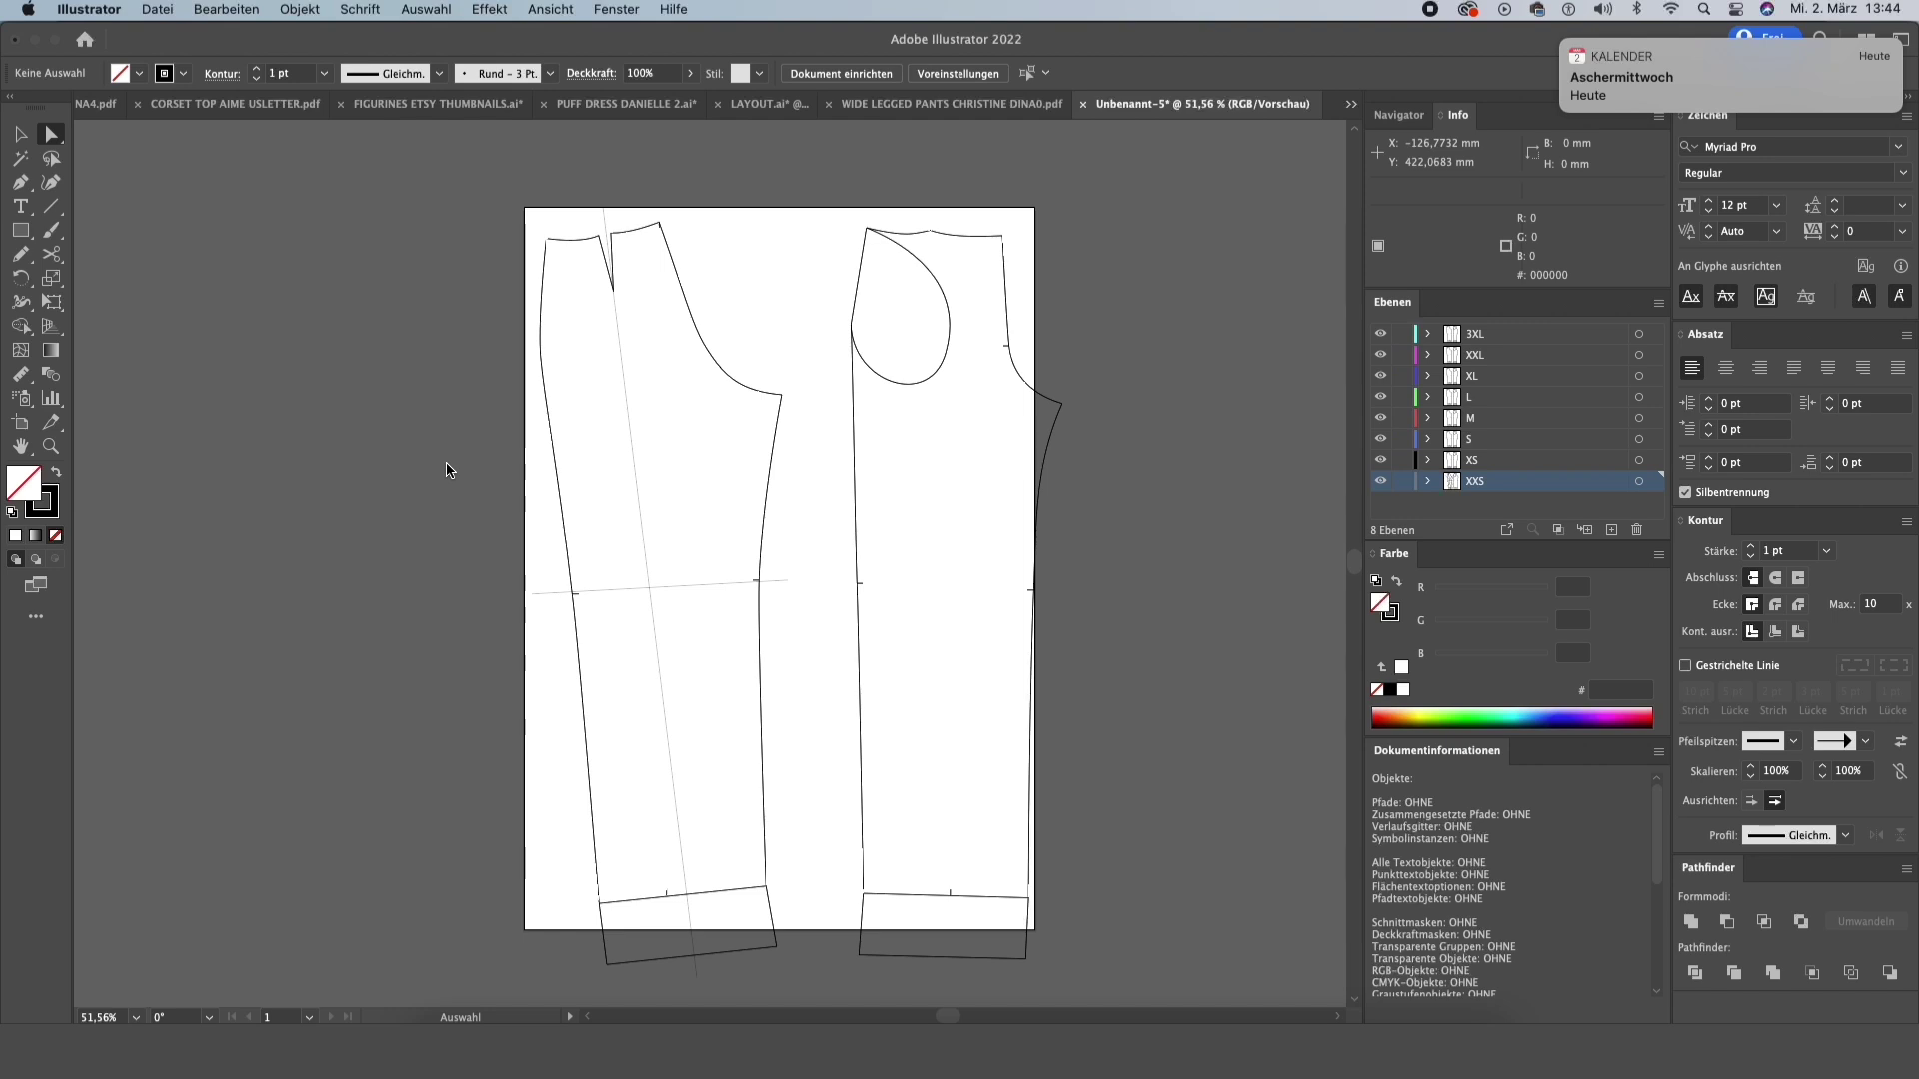
{"action": "key", "text": "super+z"}
{"action": "key", "text": "super+z"}
{"action": "key", "text": "super+z"}
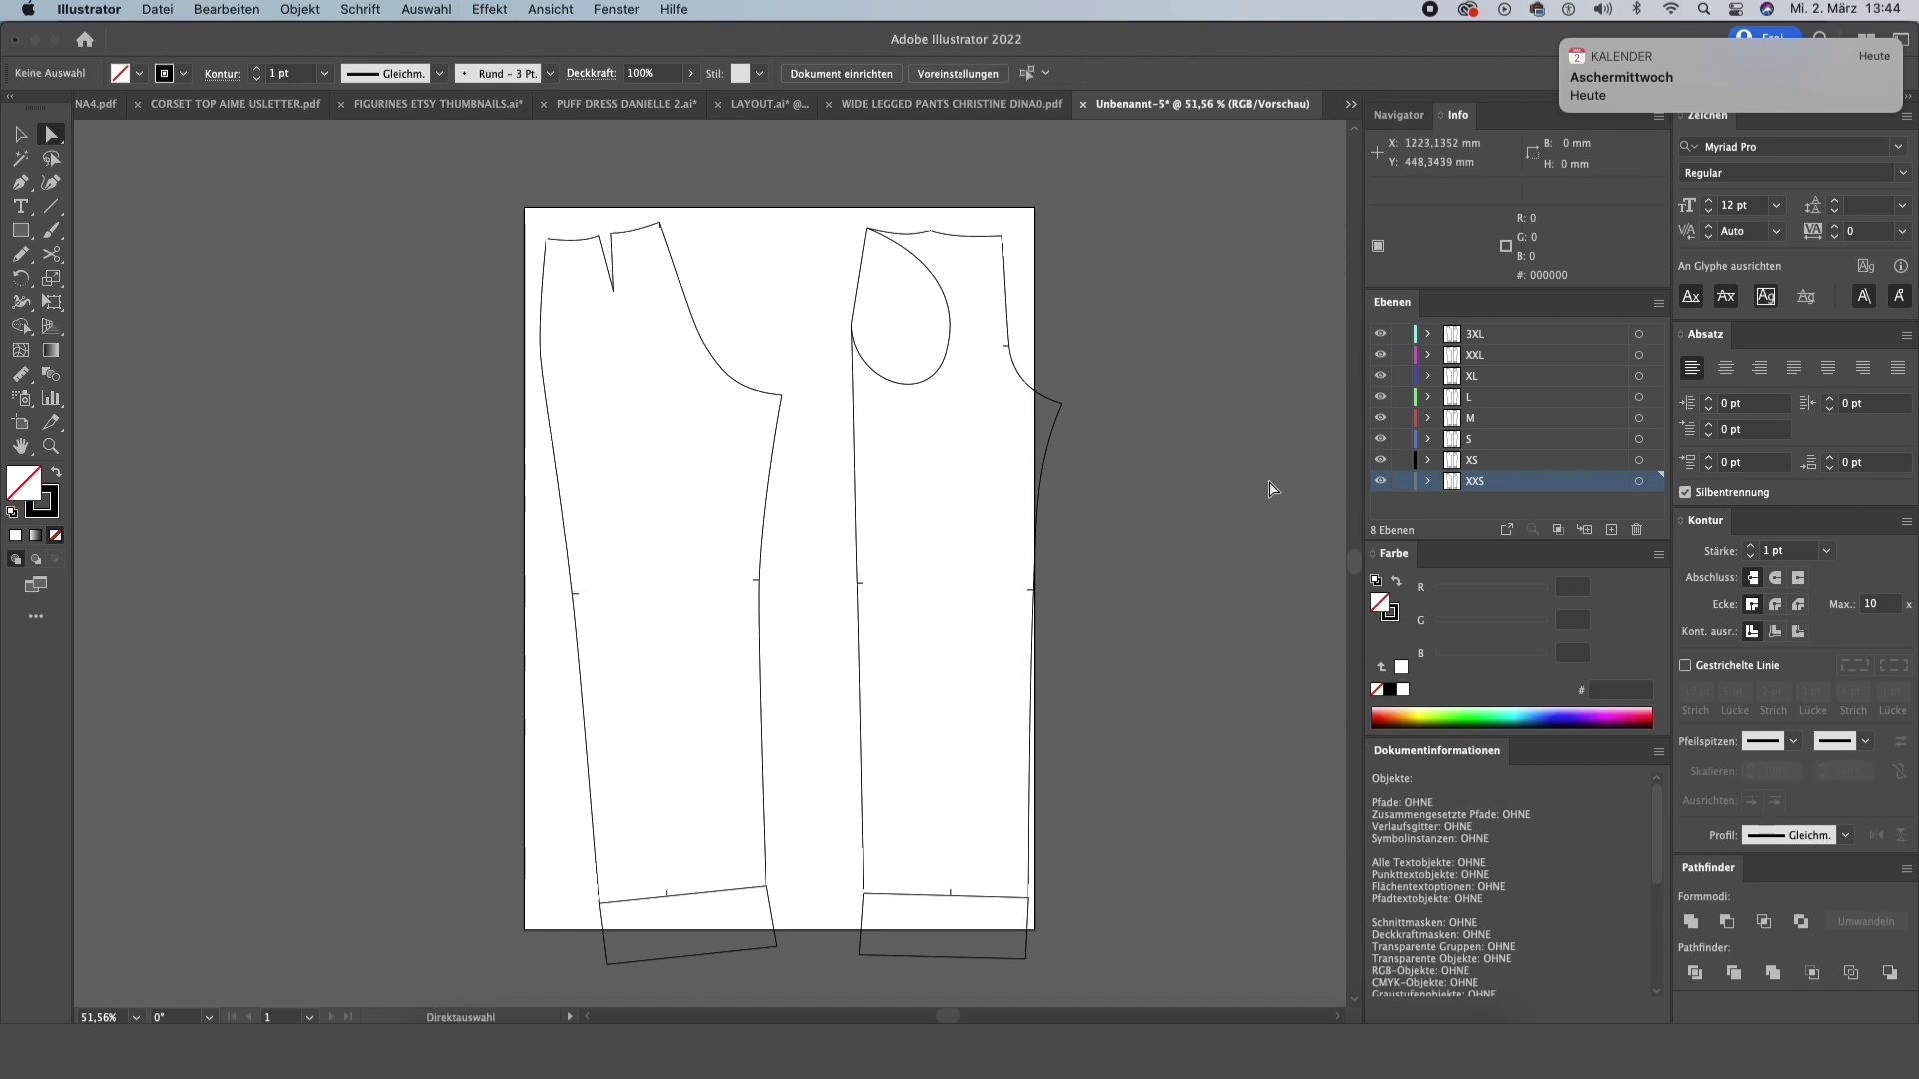
- Lock the S, XS and XXS layers and make layer M active
{"action": "scroll", "coordinate": [1139, 312], "scroll_direction": "up", "scroll_amount": 5}
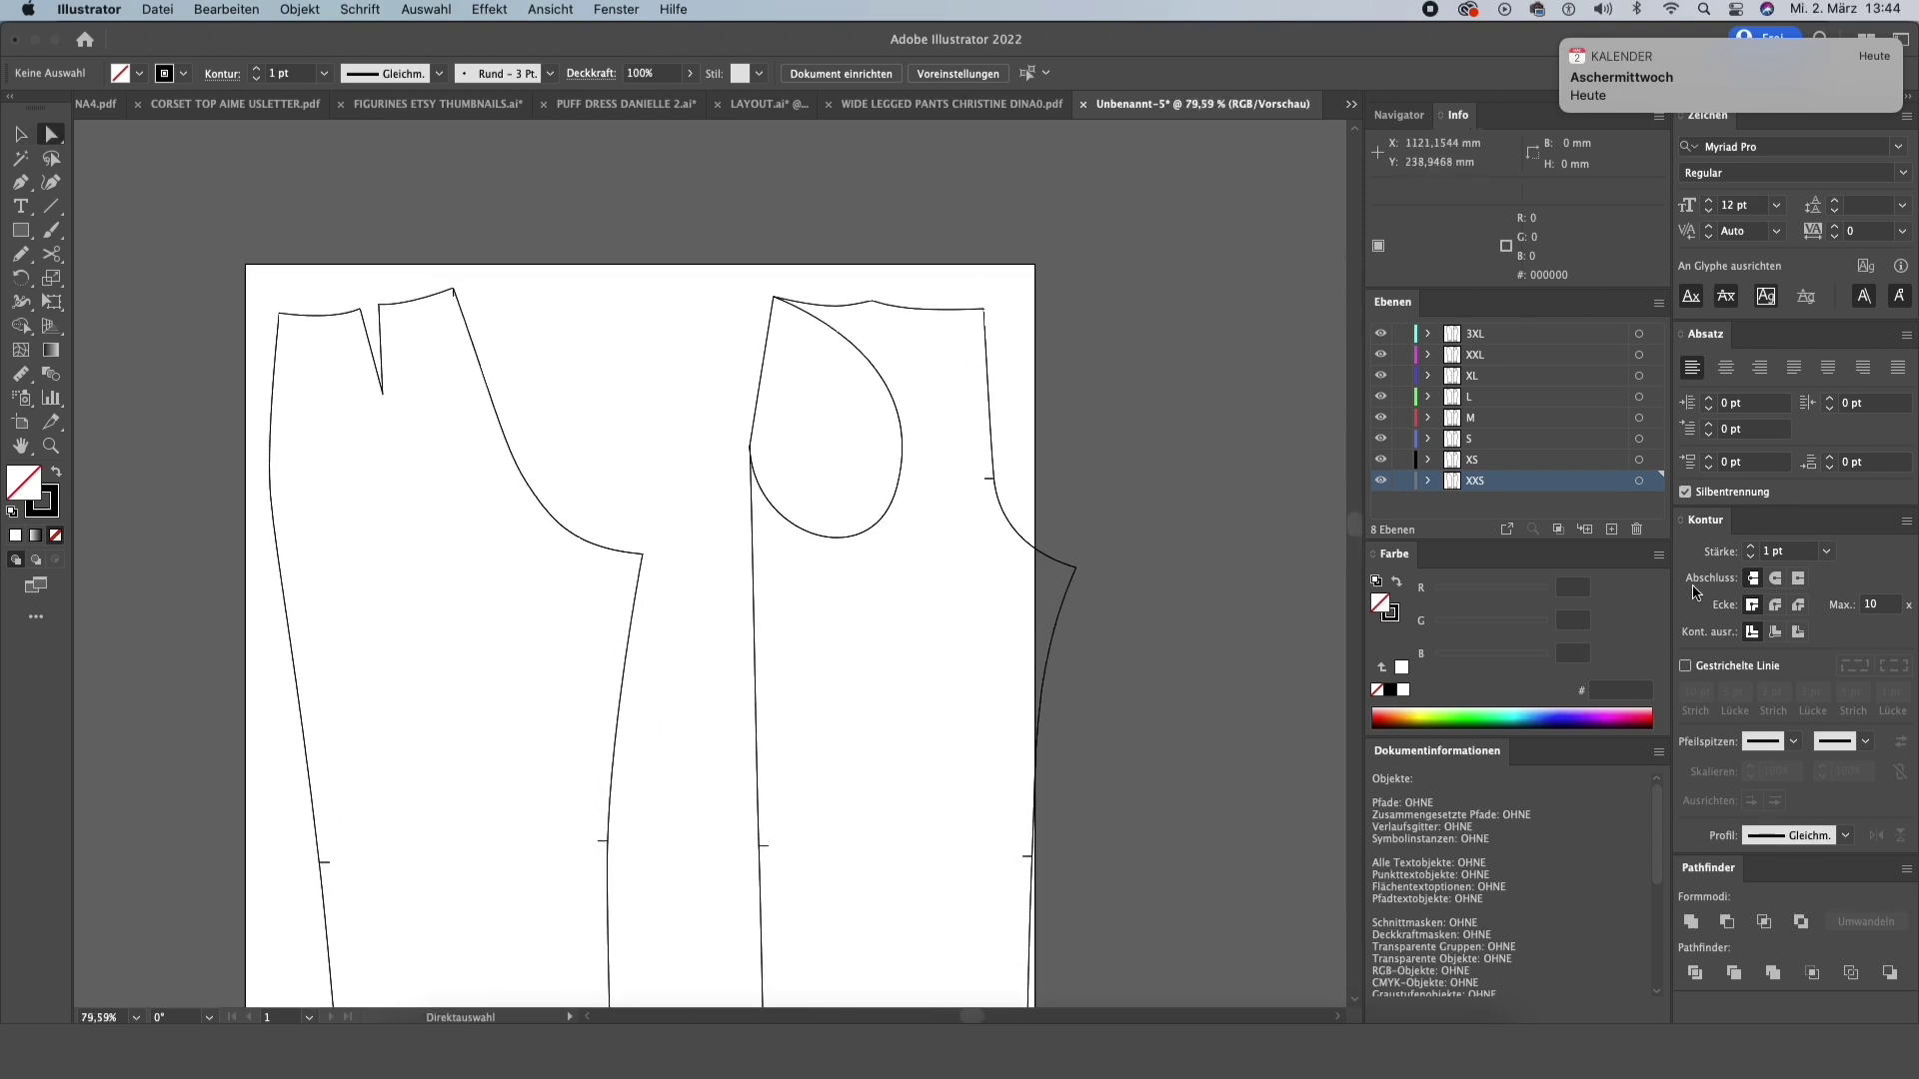
{"action": "left_click_drag", "start_coordinate": [1402, 440], "coordinate": [1407, 514]}
{"action": "left_click", "coordinate": [1489, 418]}
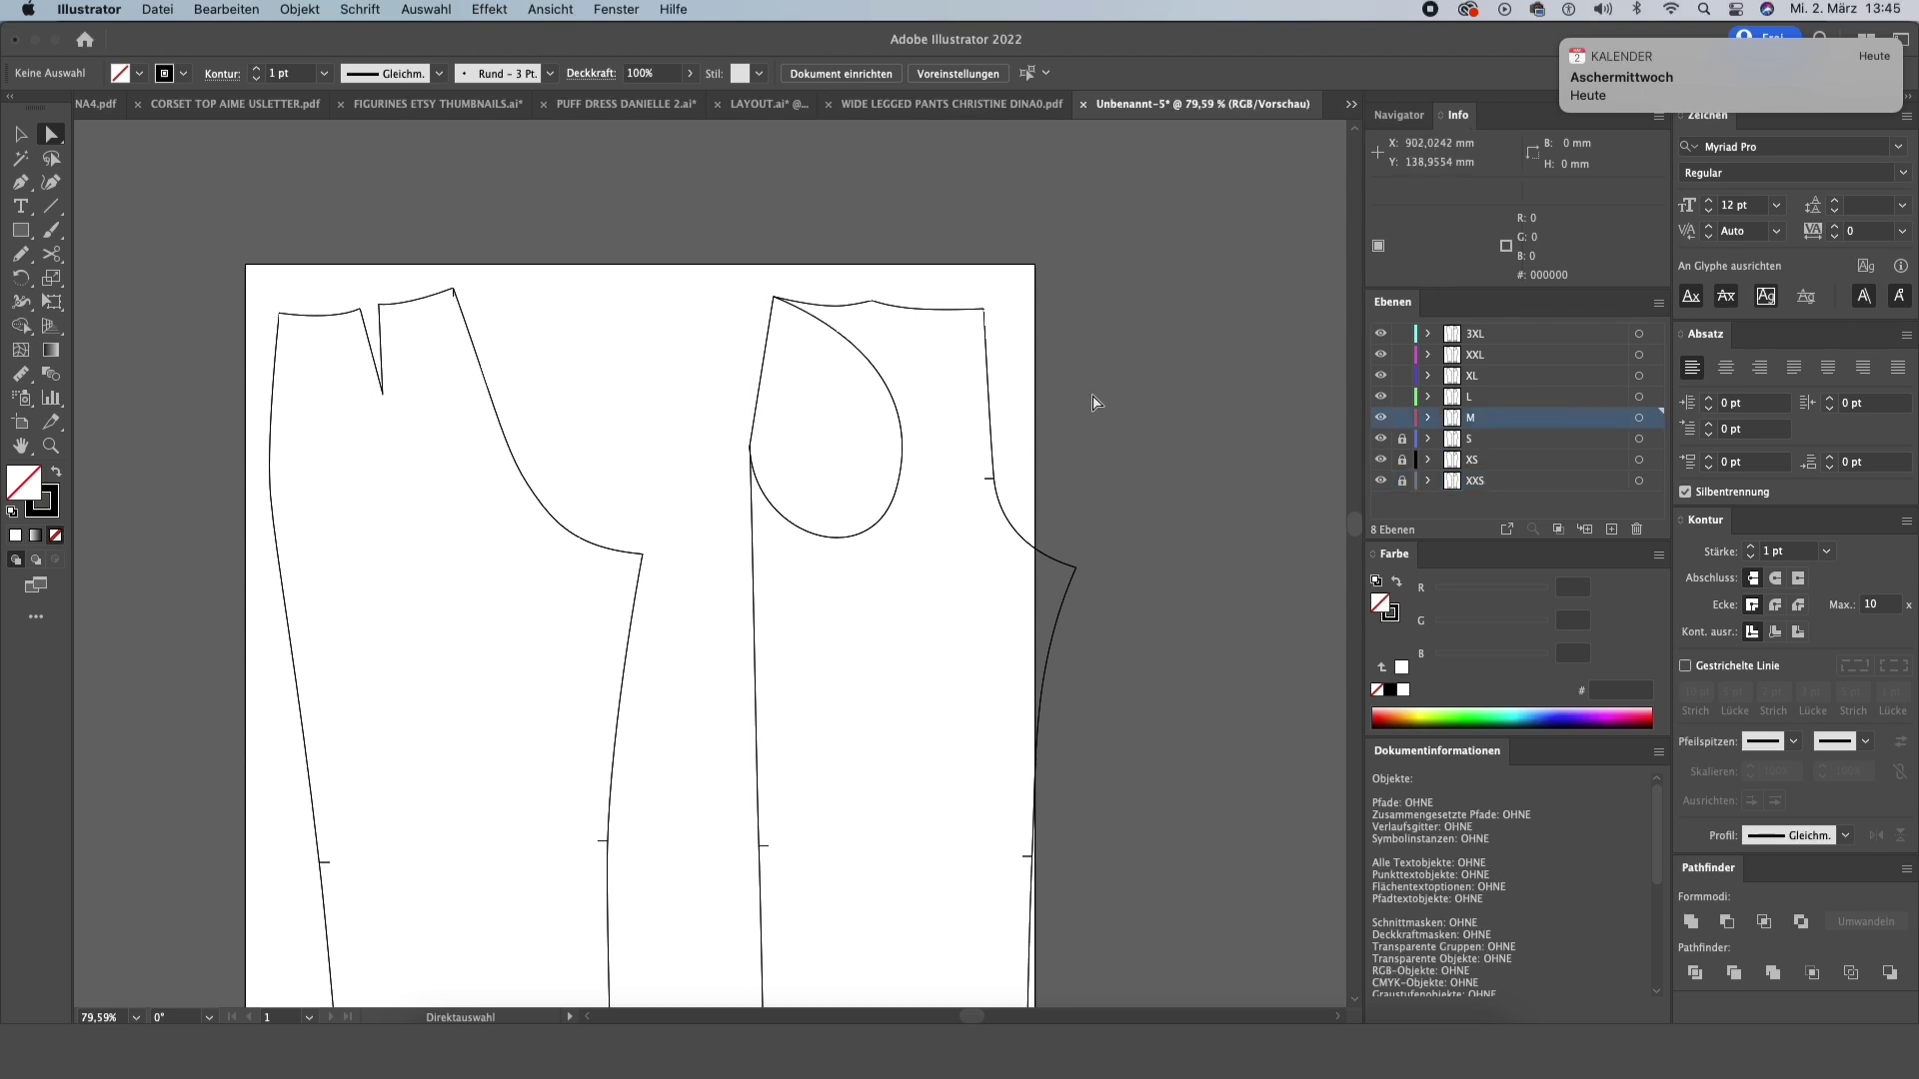
- Directly select the stacked anchor points at the front piece's upper centre-front waist corner on the unlocked layers M to 3XL
{"action": "scroll", "coordinate": [1092, 398], "scroll_direction": "up", "scroll_amount": 3}
{"action": "scroll", "coordinate": [1021, 340], "scroll_direction": "up", "scroll_amount": 5}
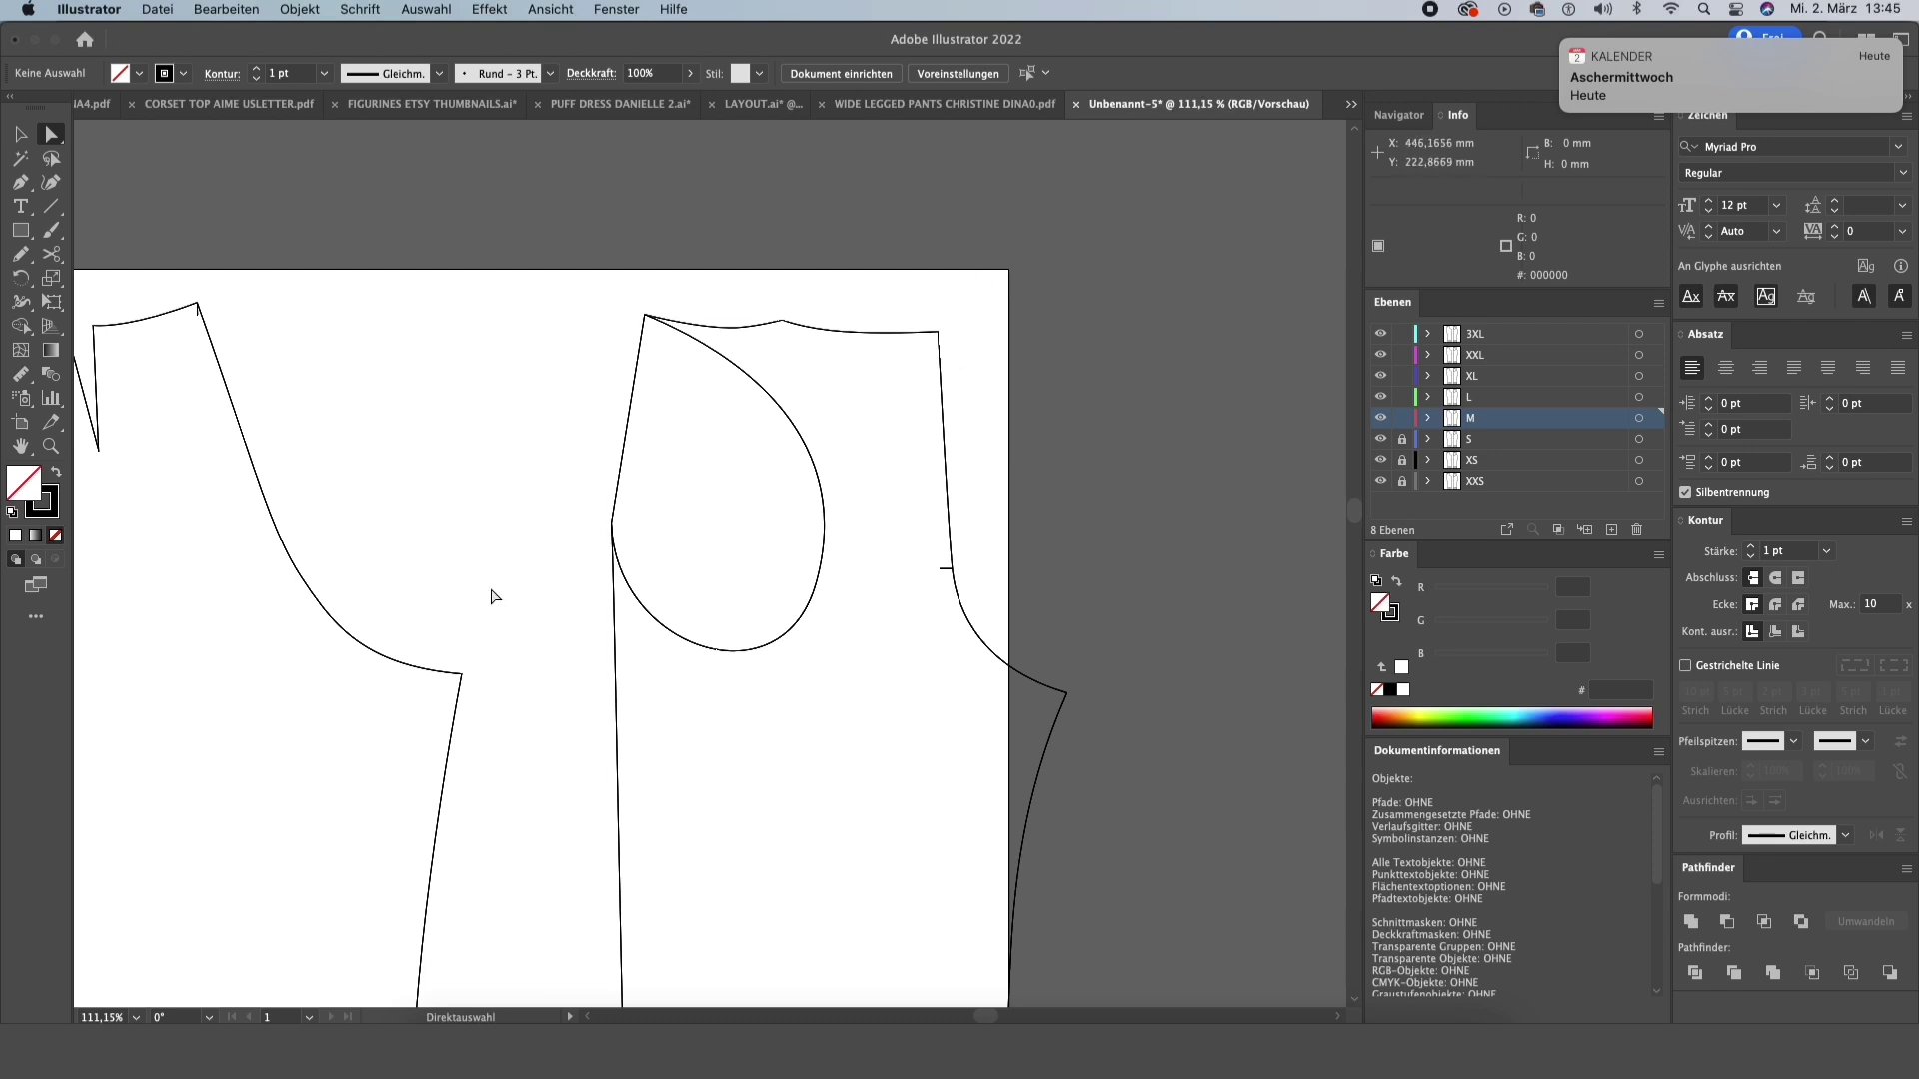
{"action": "scroll", "coordinate": [645, 542], "scroll_direction": "down", "scroll_amount": 3}
{"action": "scroll", "coordinate": [647, 543], "scroll_direction": "left", "scroll_amount": 4}
{"action": "scroll", "coordinate": [647, 543], "scroll_direction": "down", "scroll_amount": 3}
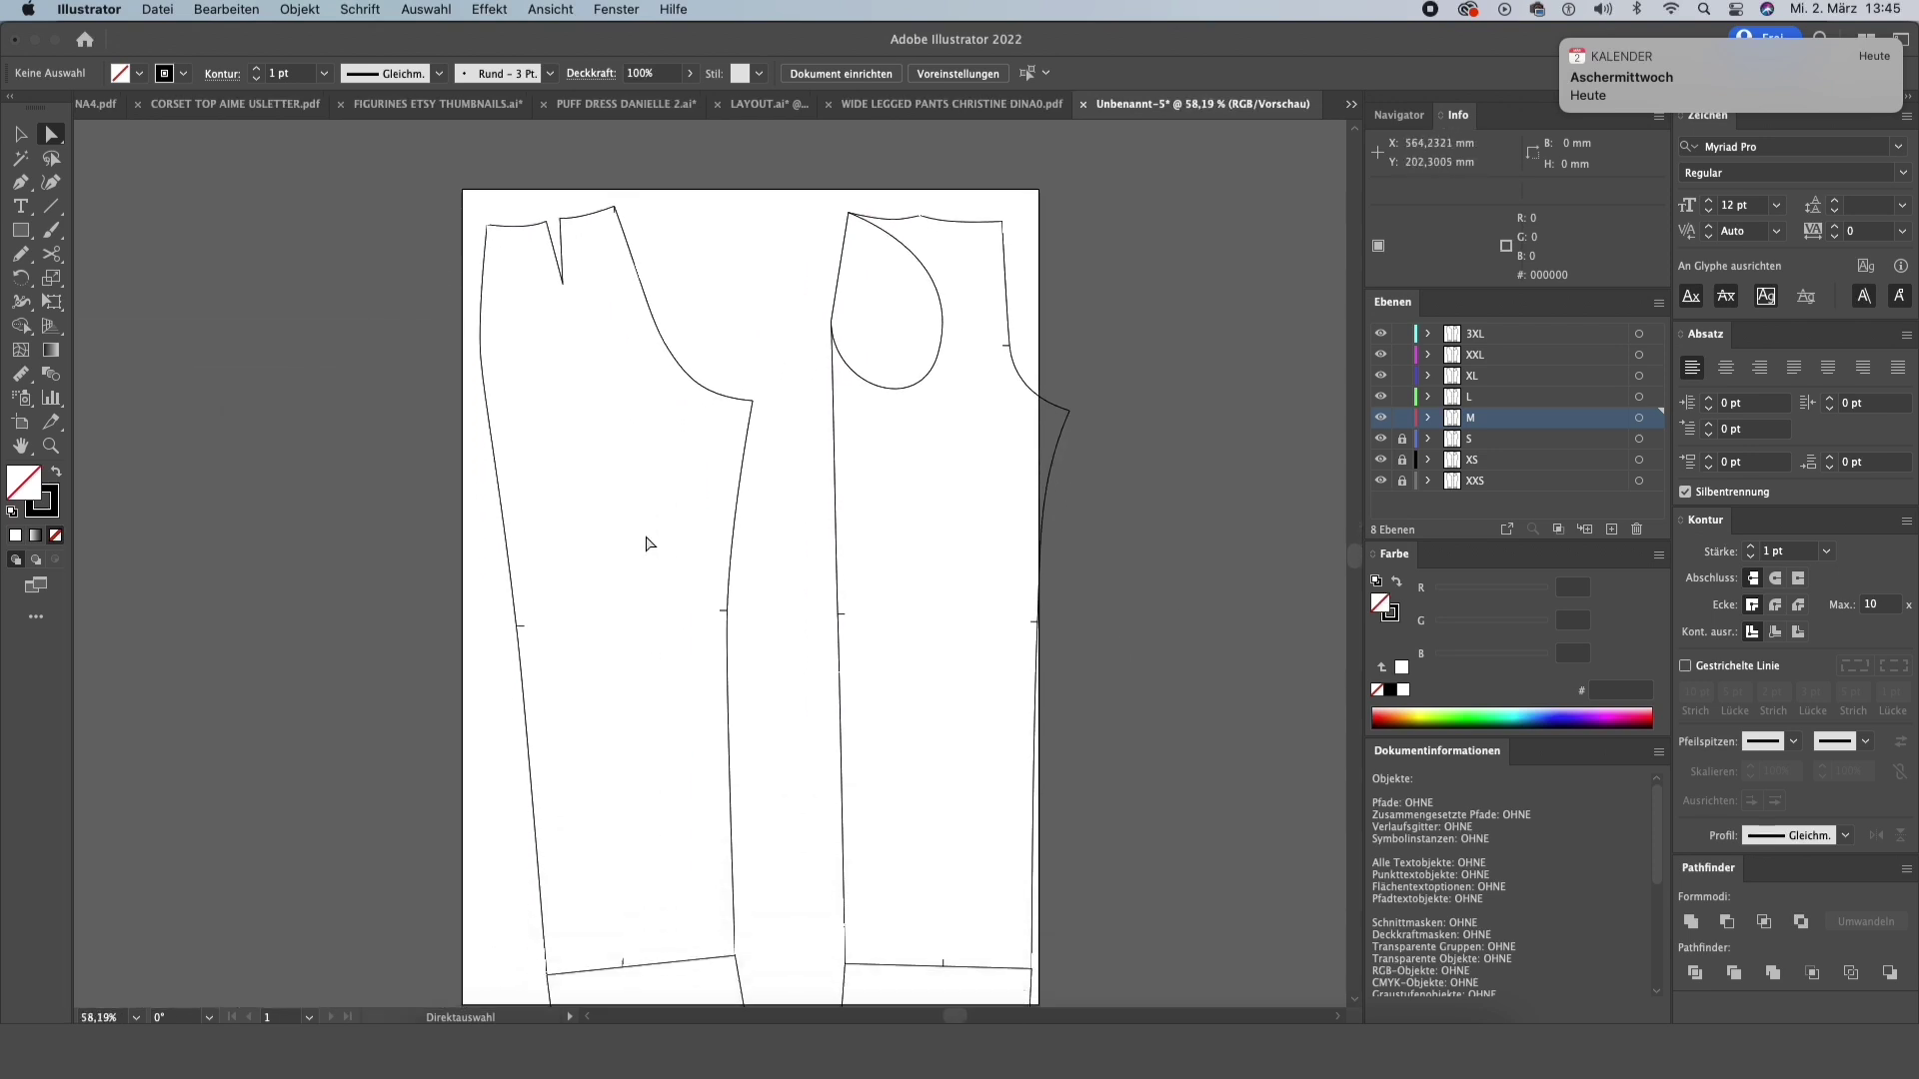
{"action": "scroll", "coordinate": [645, 543], "scroll_direction": "up", "scroll_amount": 1}
{"action": "scroll", "coordinate": [645, 542], "scroll_direction": "right", "scroll_amount": 1}
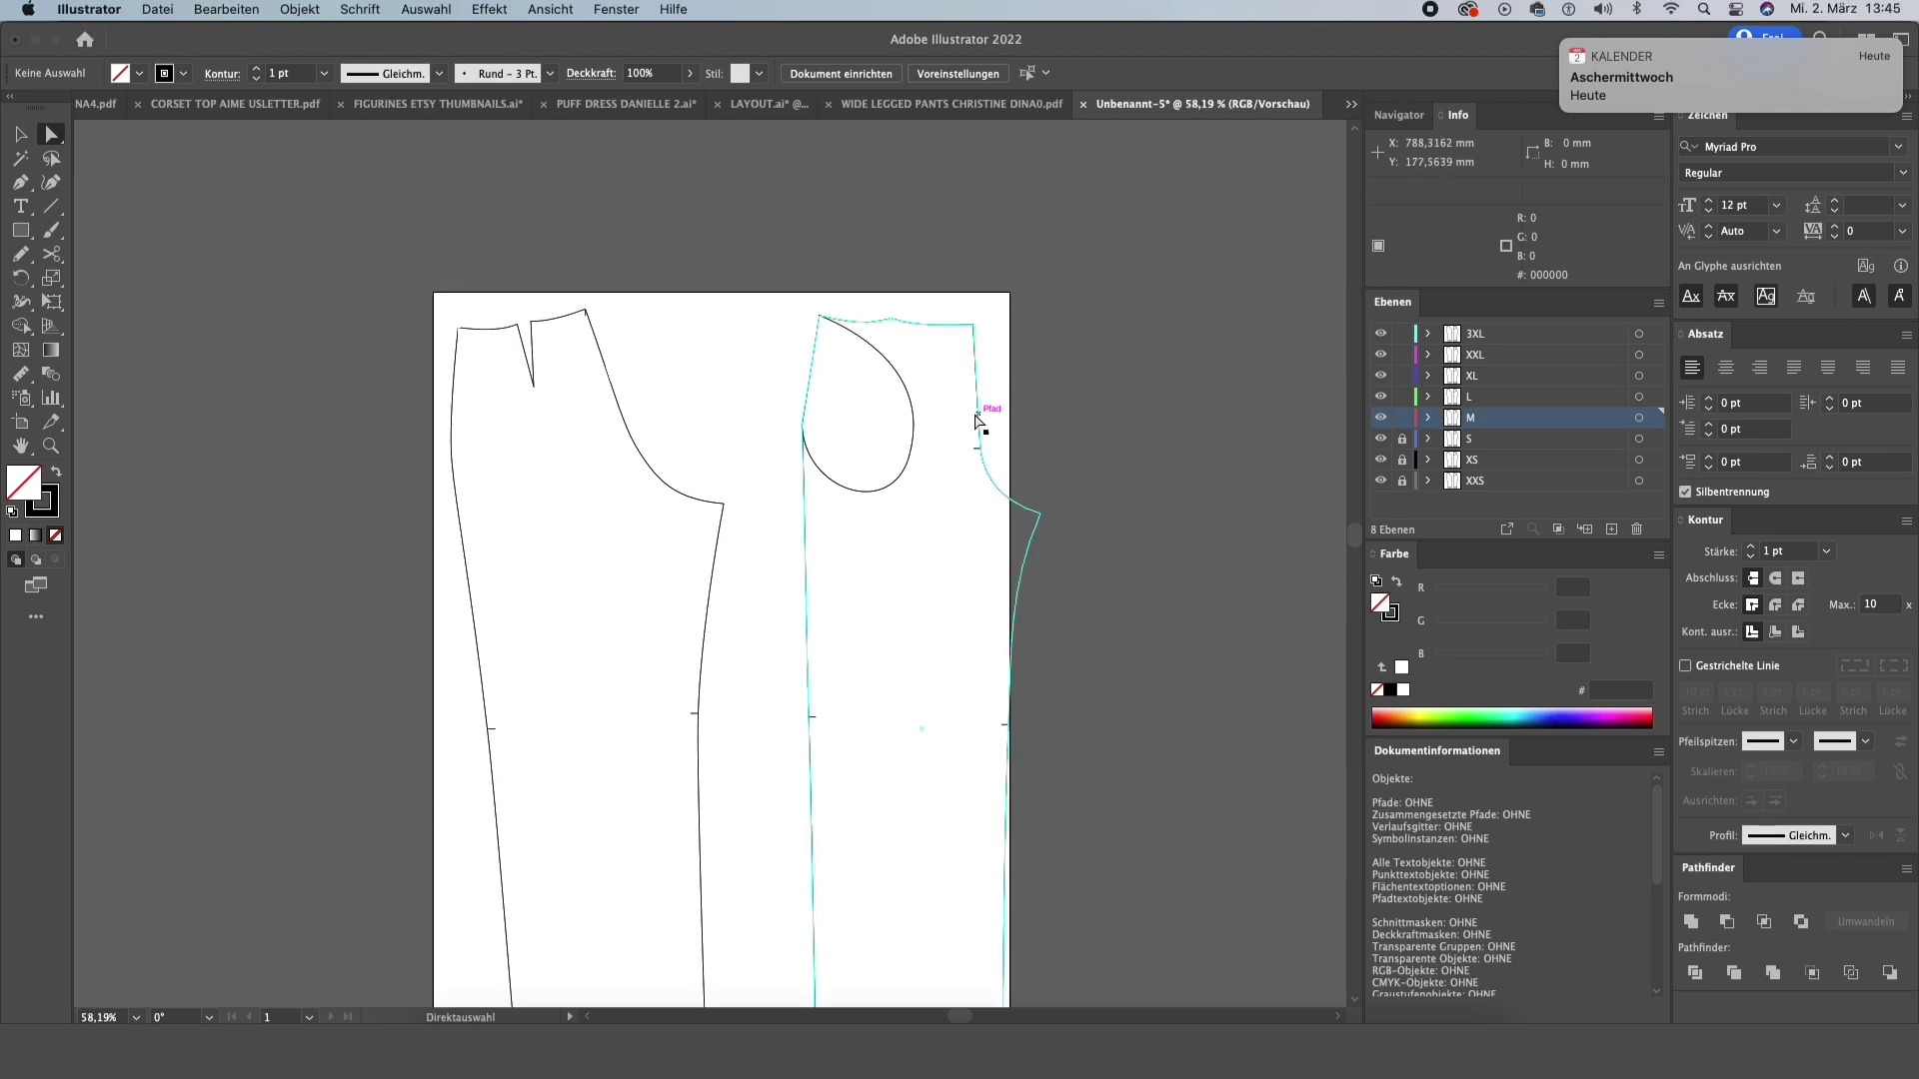
{"action": "scroll", "coordinate": [970, 425], "scroll_direction": "up", "scroll_amount": 5}
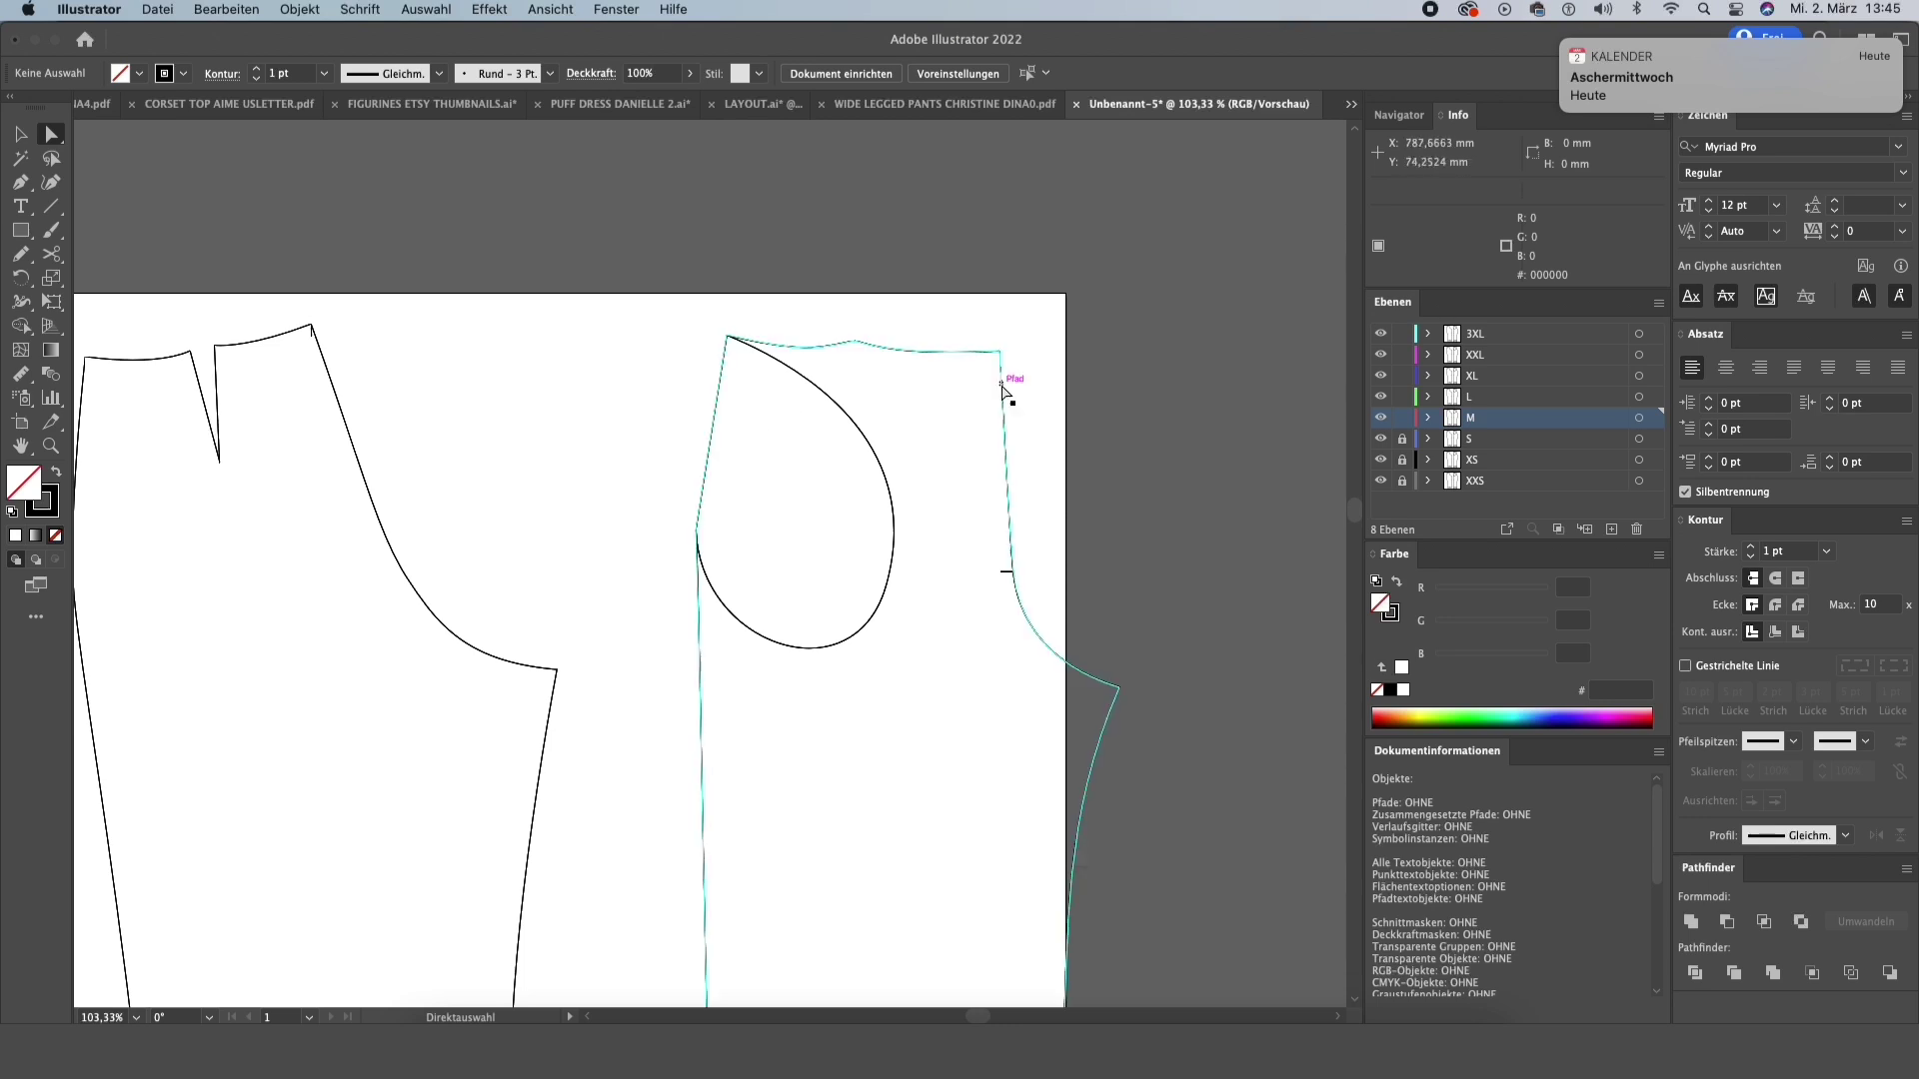
{"action": "scroll", "coordinate": [995, 396], "scroll_direction": "right", "scroll_amount": 2}
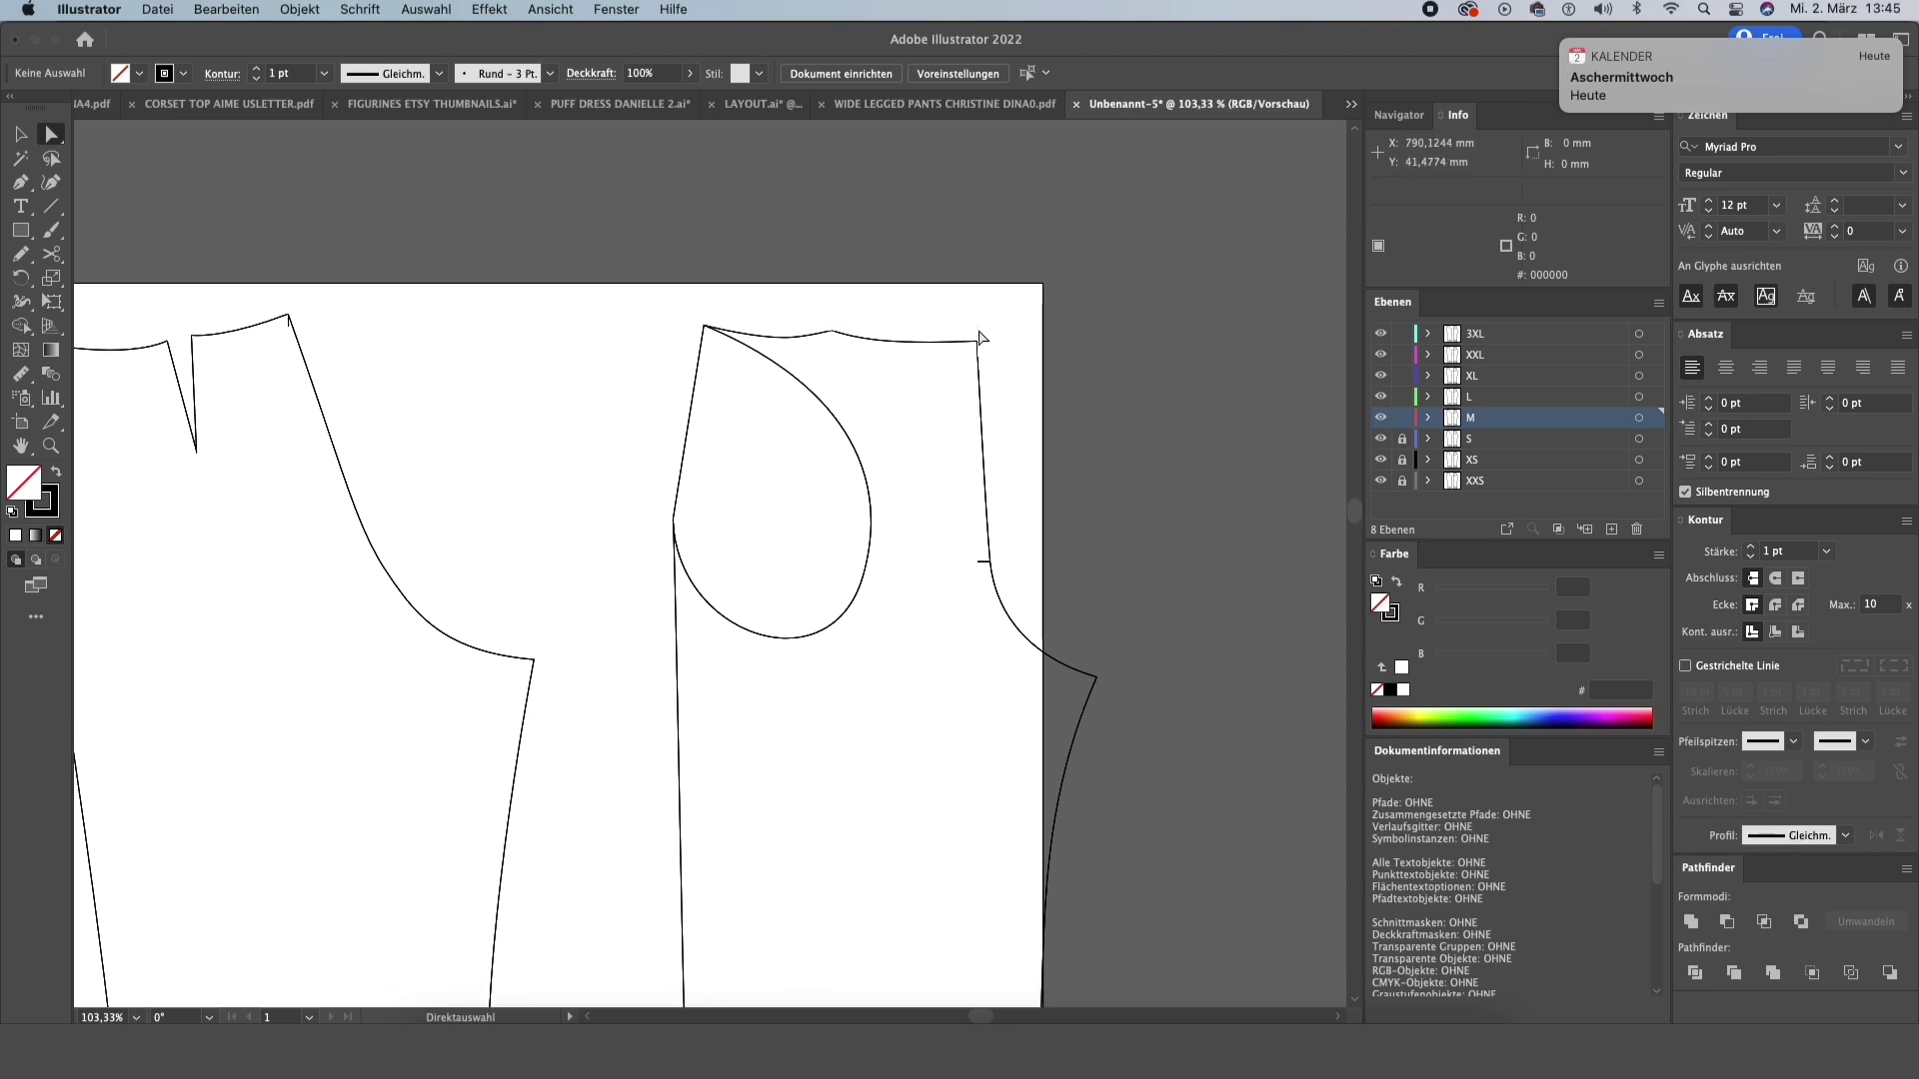
{"action": "left_click_drag", "start_coordinate": [947, 373], "coordinate": [976, 342]}
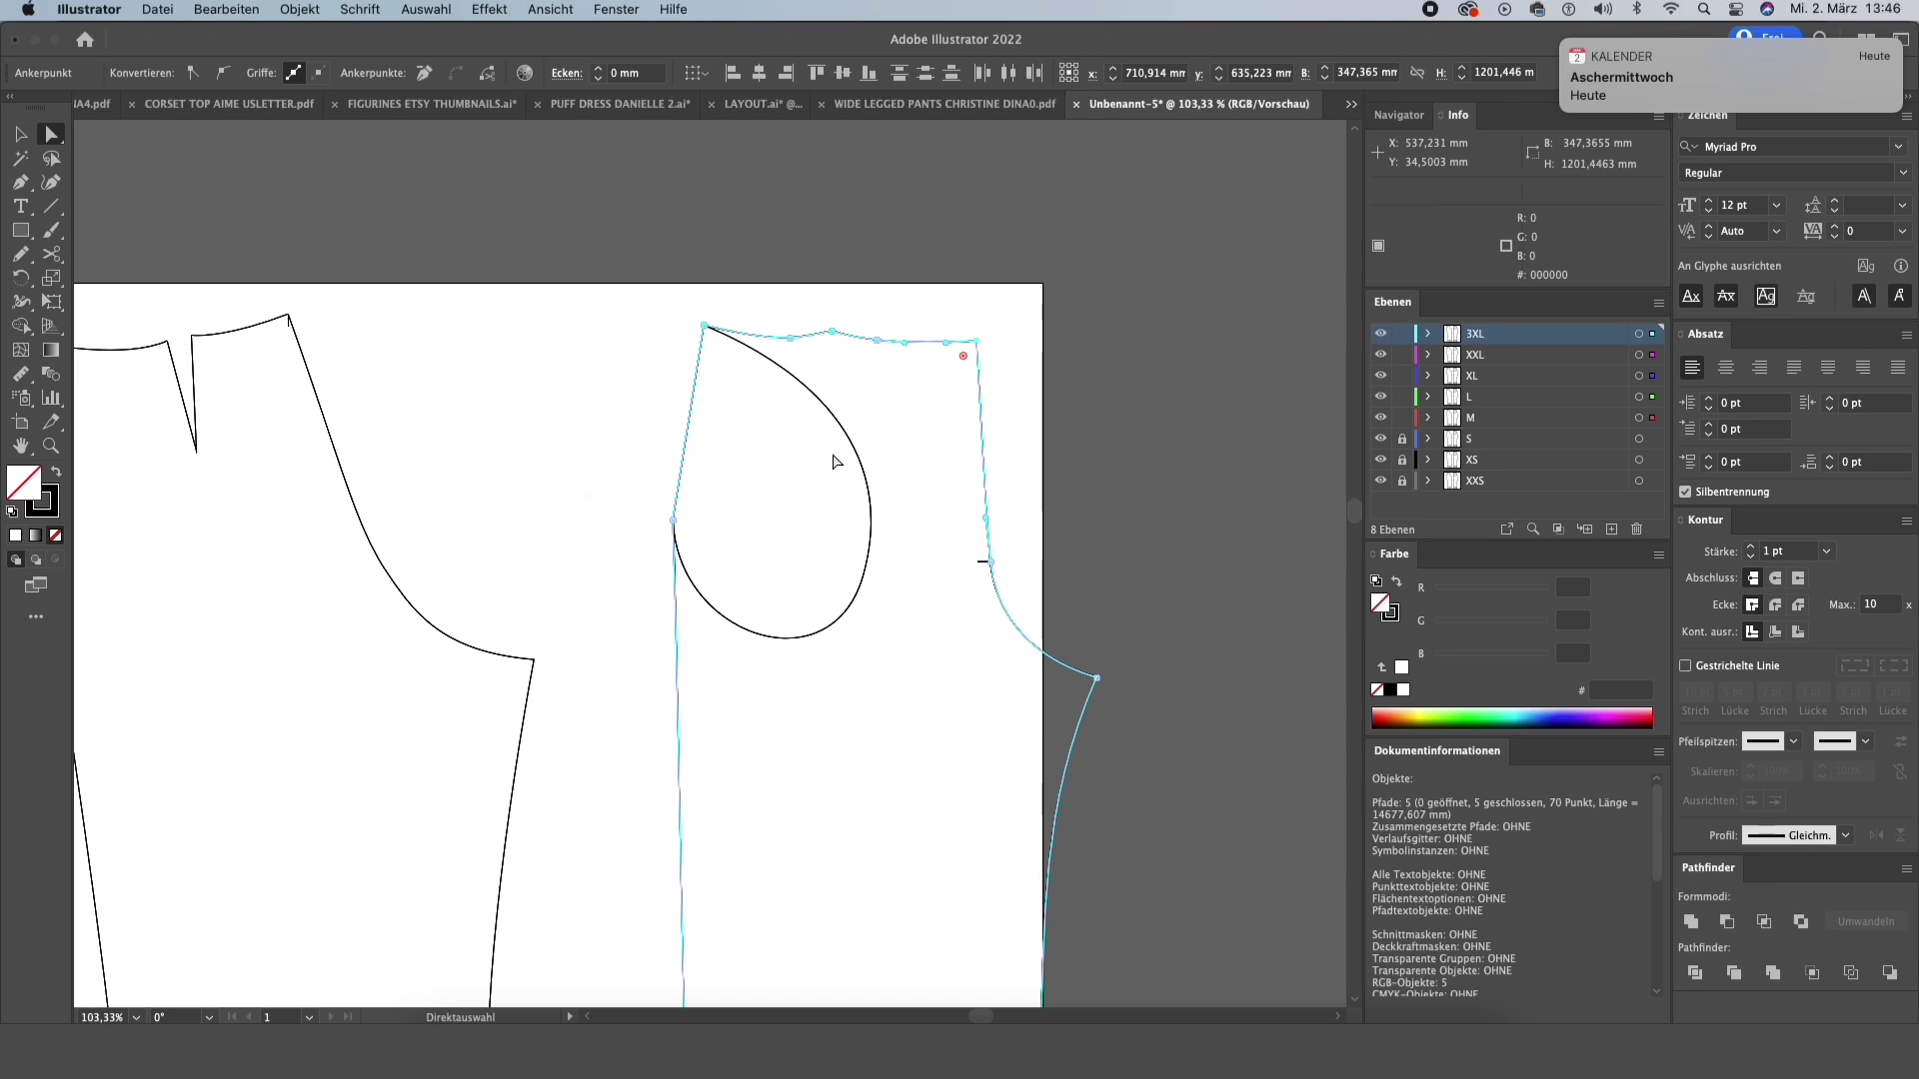
{"action": "scroll", "coordinate": [900, 446], "scroll_direction": "left", "scroll_amount": 5}
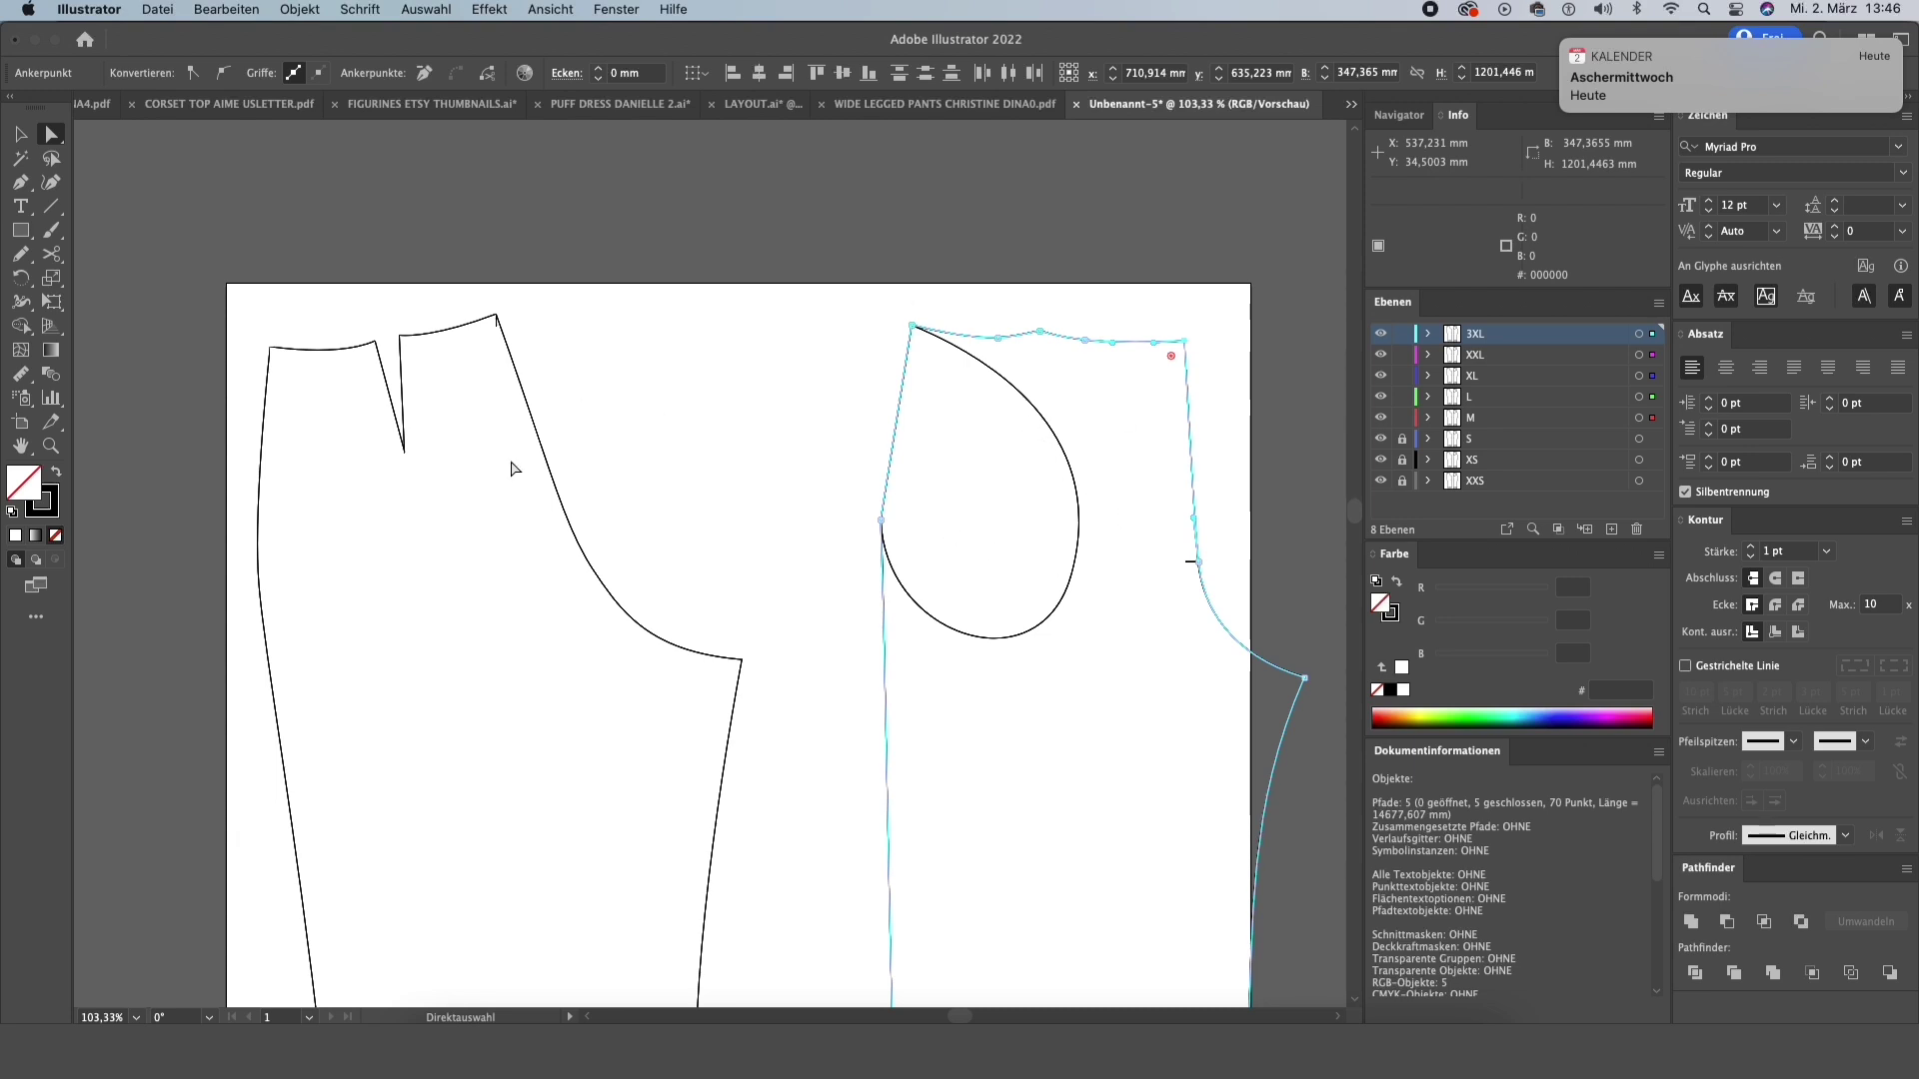
{"action": "scroll", "coordinate": [957, 561], "scroll_direction": "right", "scroll_amount": 2}
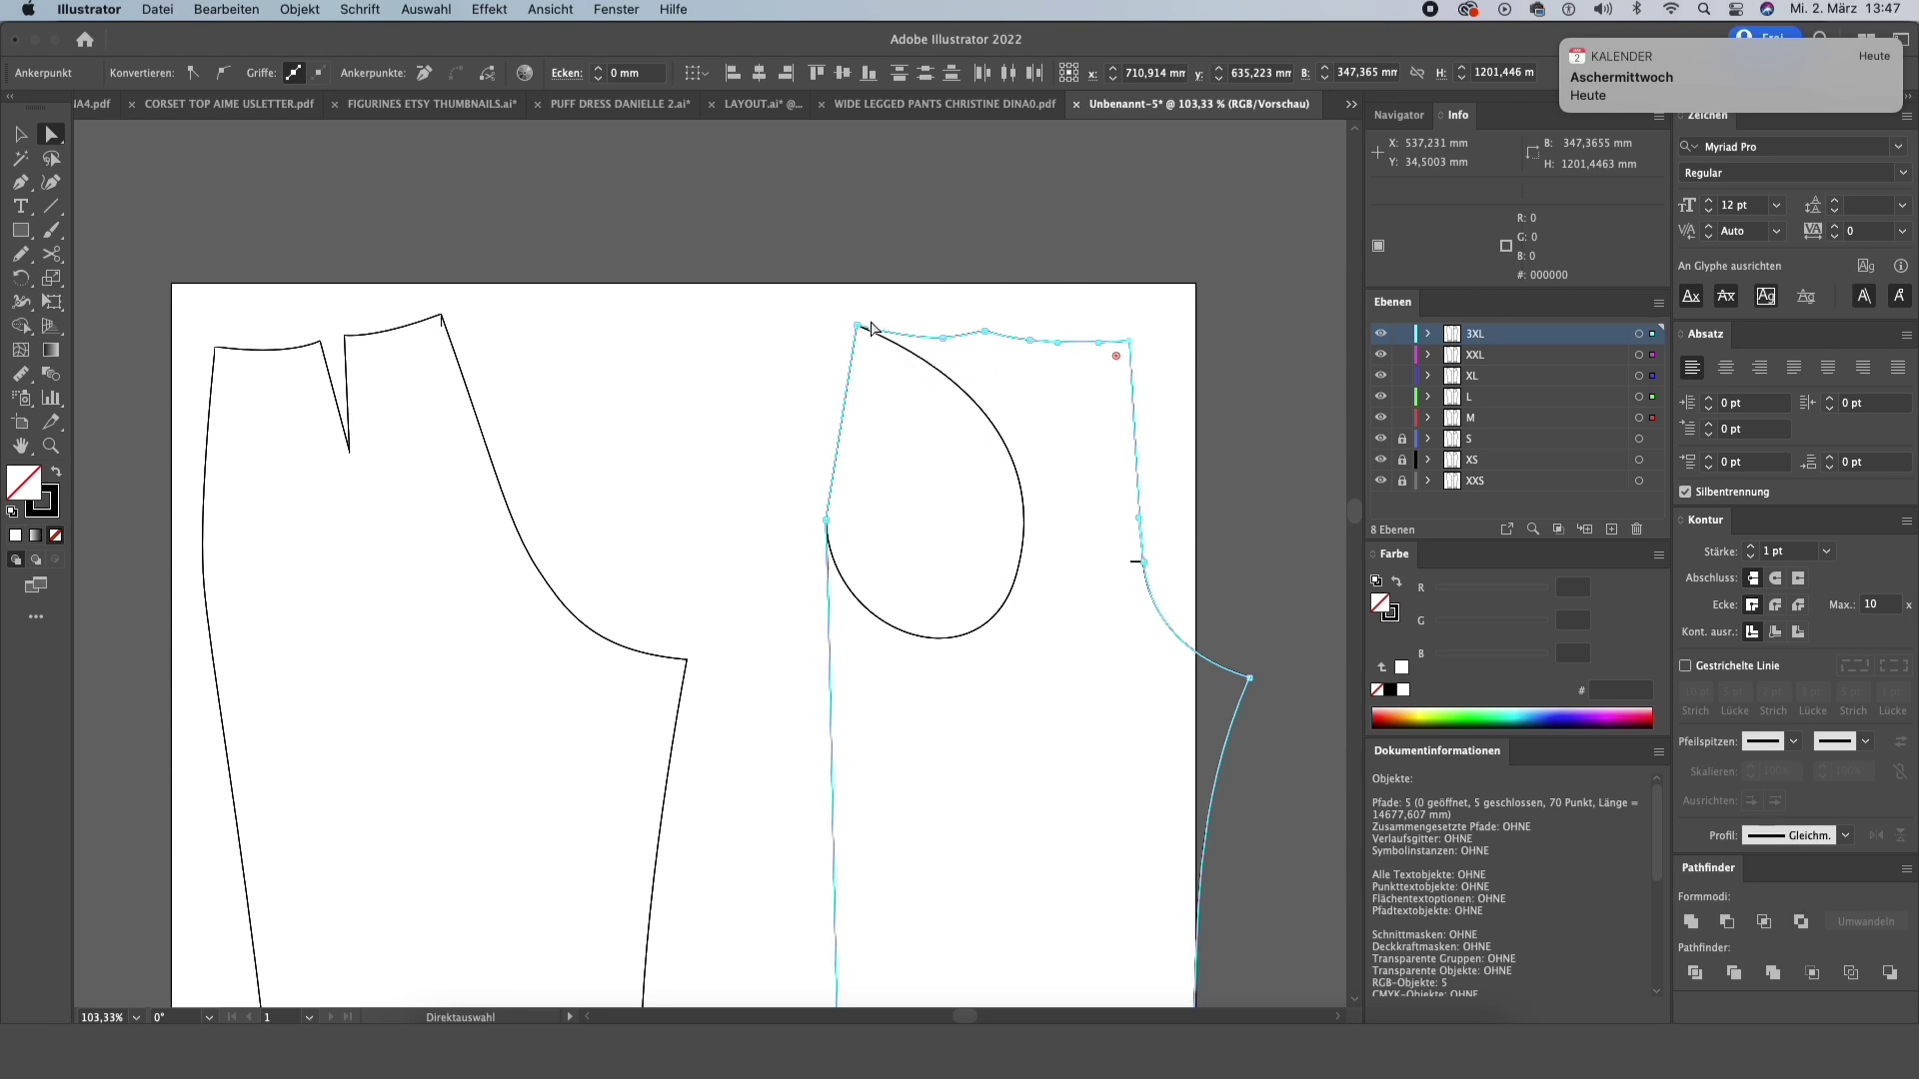
{"action": "scroll", "coordinate": [1074, 384], "scroll_direction": "right", "scroll_amount": 1}
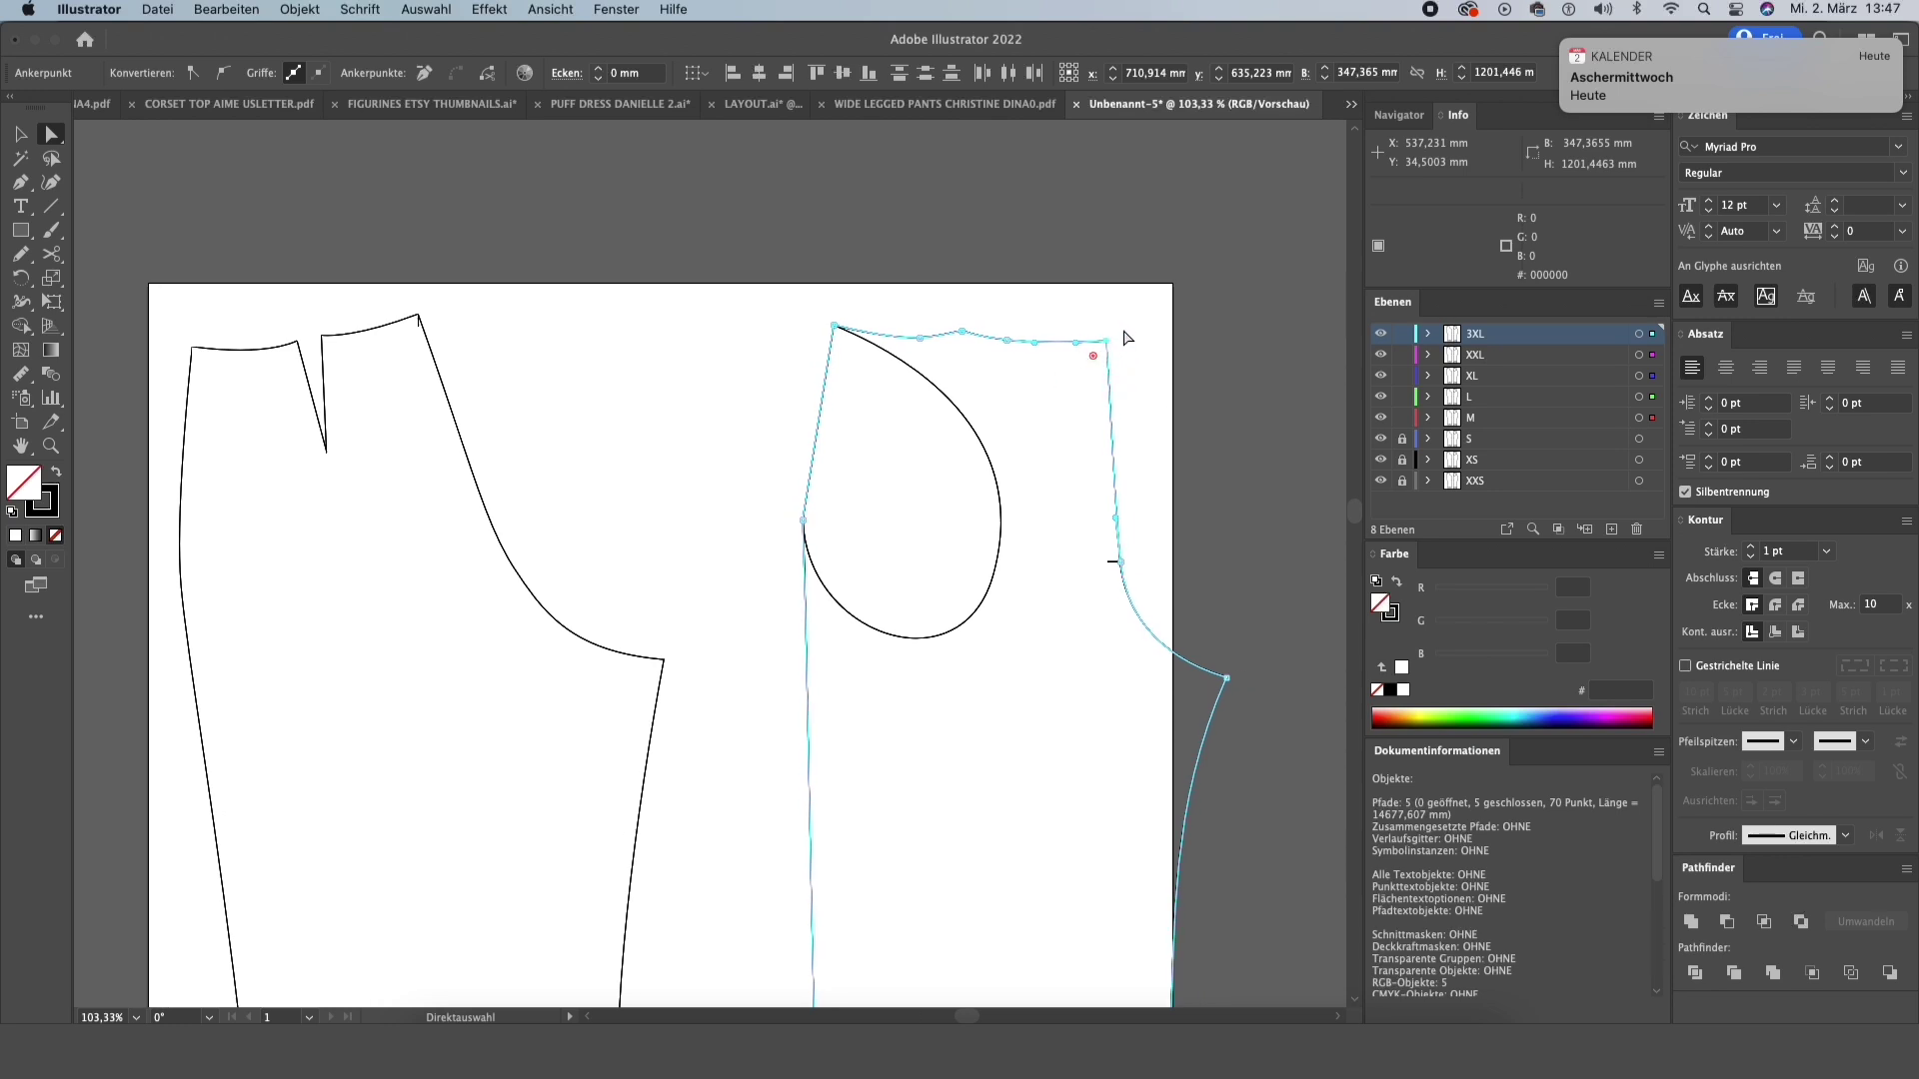
{"action": "scroll", "coordinate": [1114, 335], "scroll_direction": "right", "scroll_amount": 3}
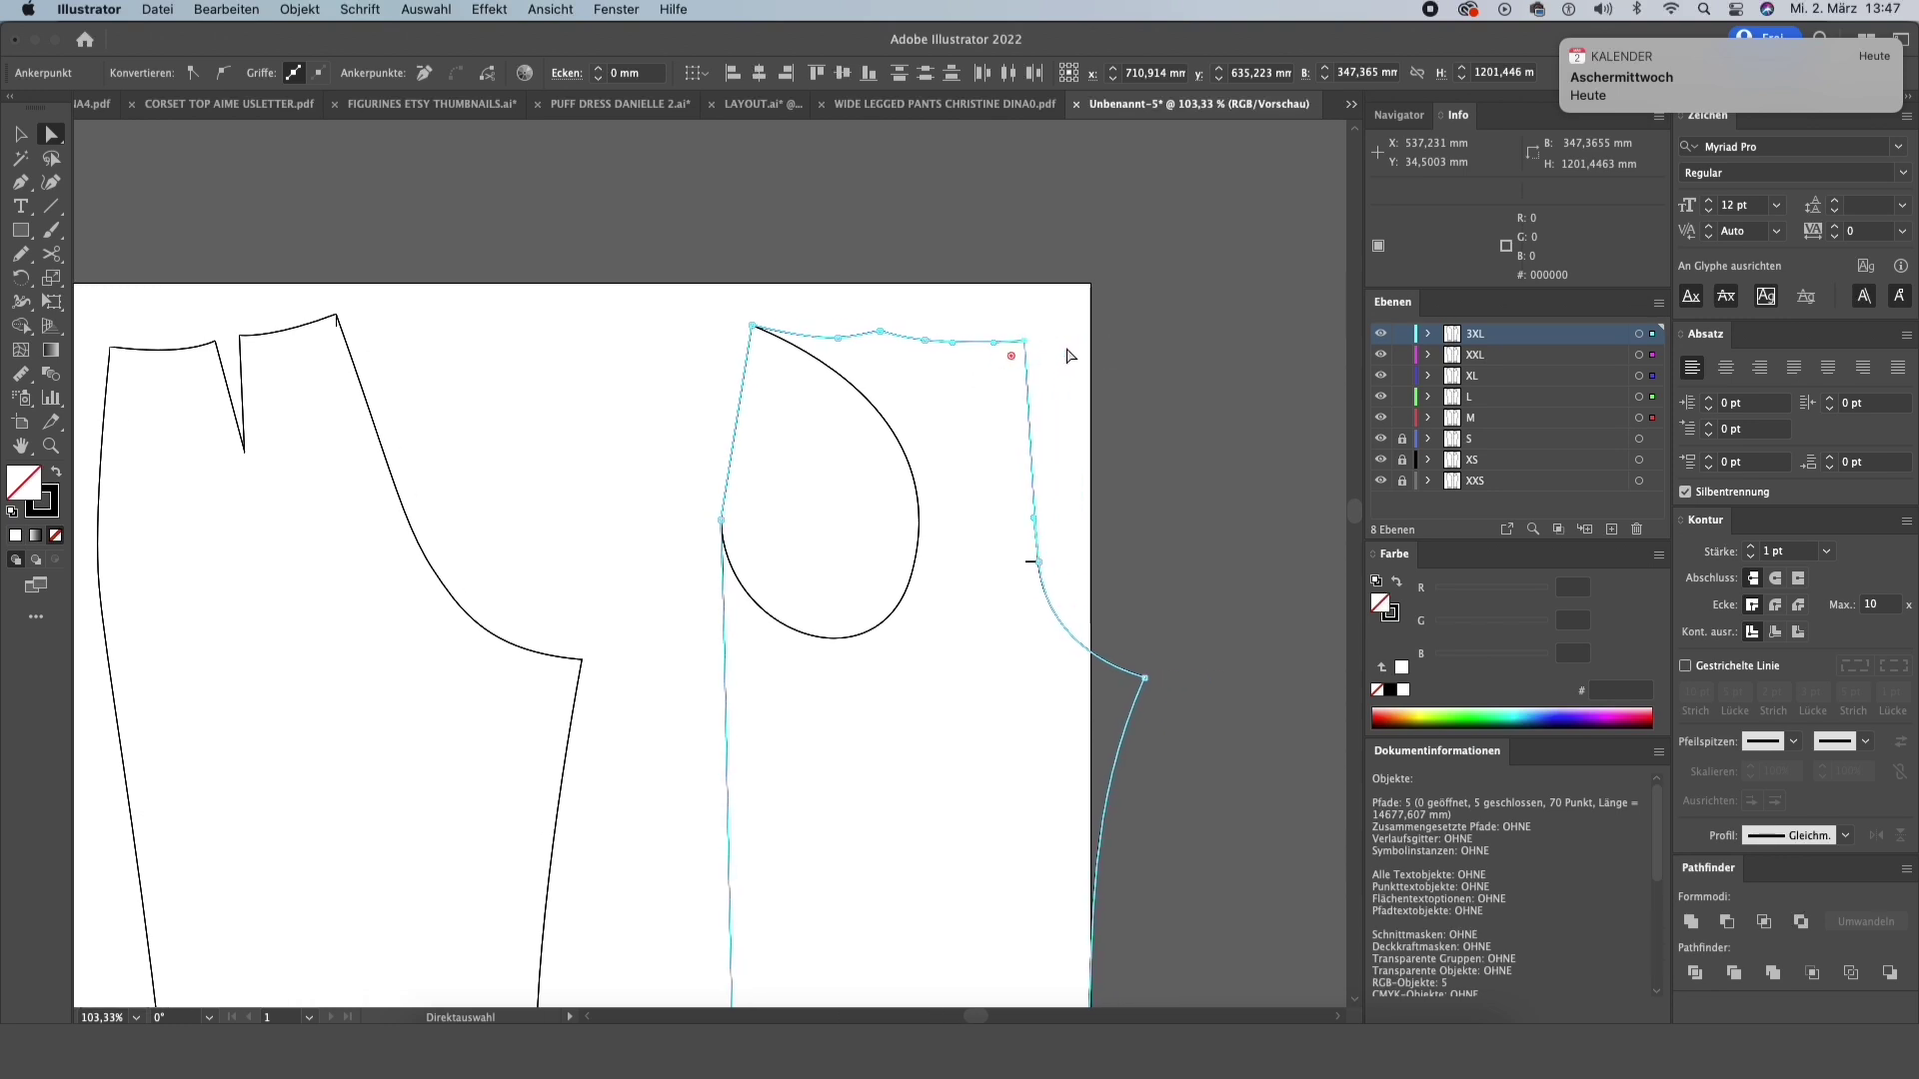
{"action": "scroll", "coordinate": [1133, 373], "scroll_direction": "up", "scroll_amount": 2}
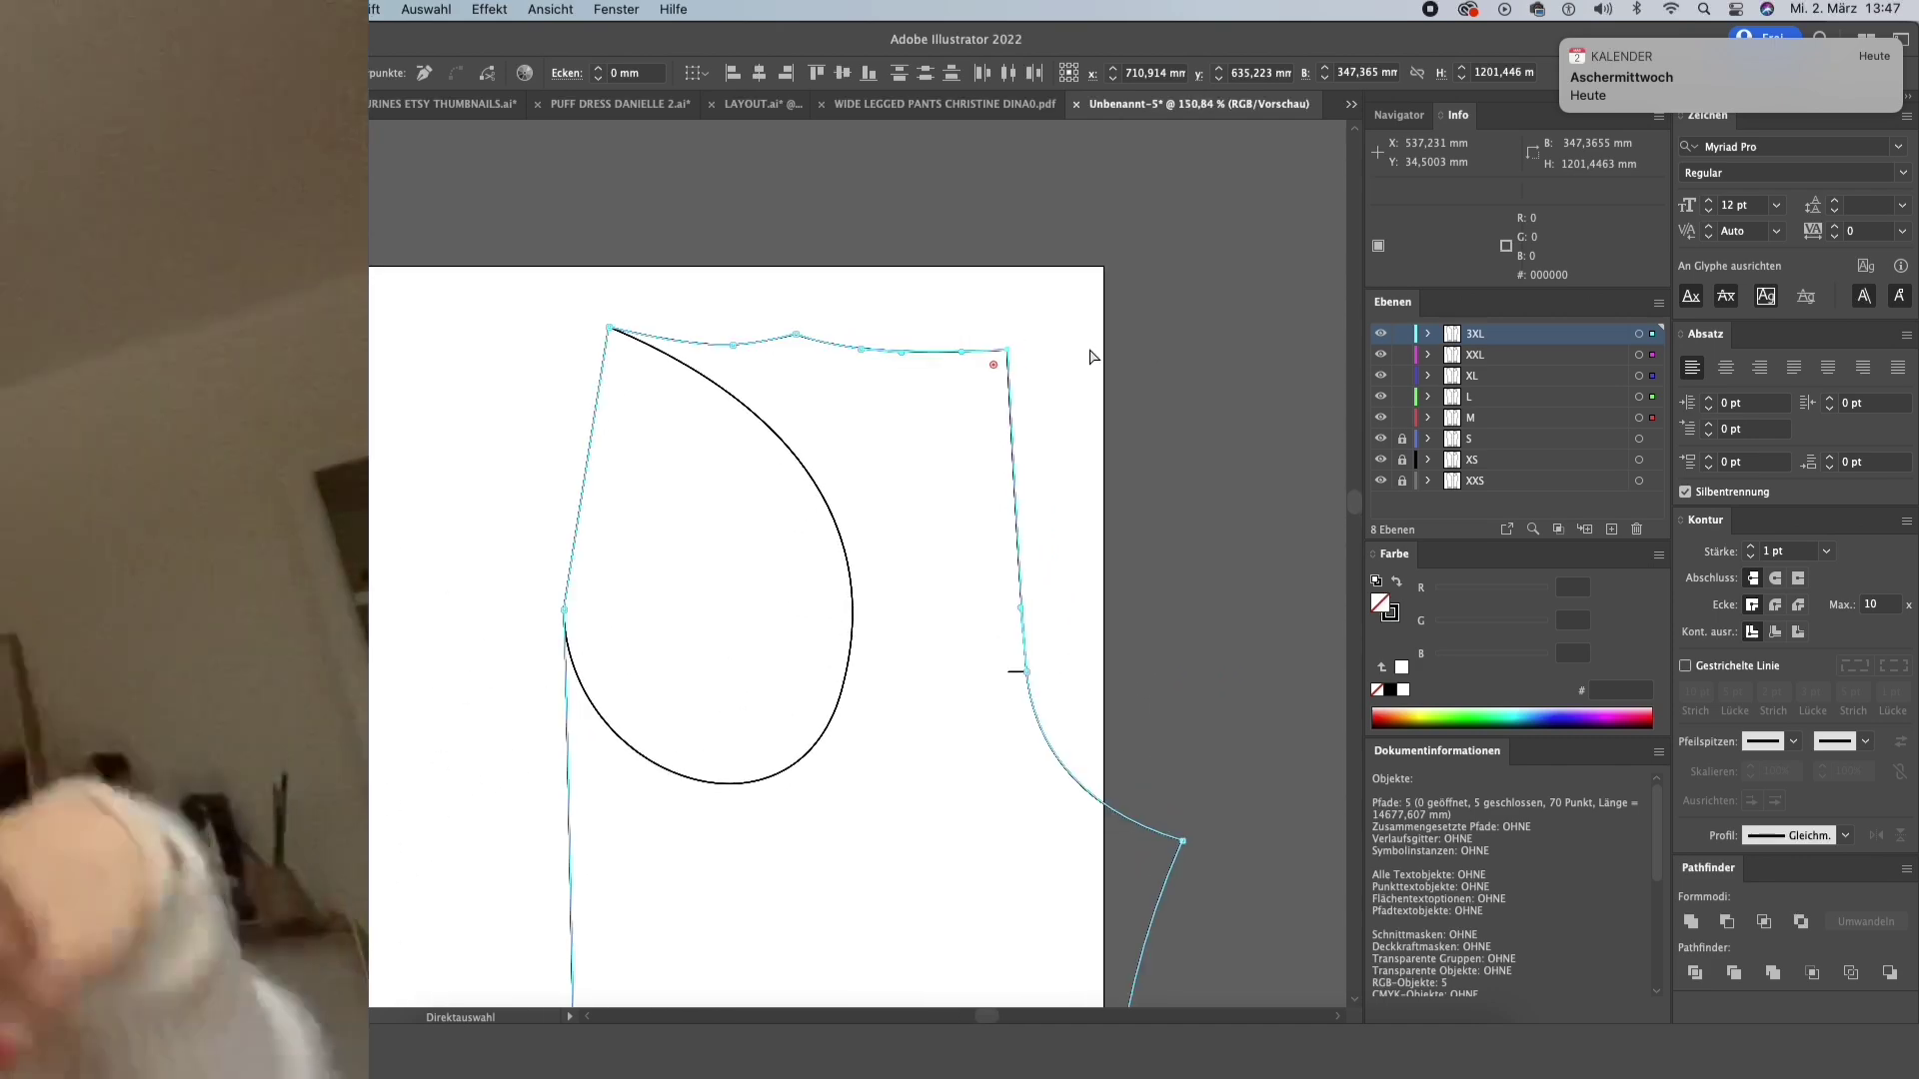